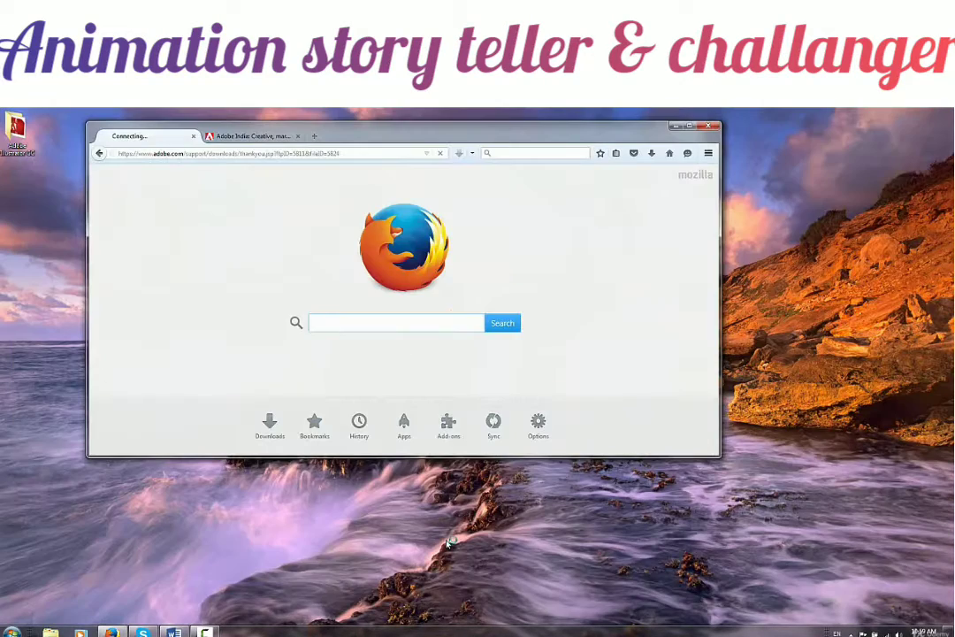
# Sign out of the current account on the Adobe India site and open the Adobe ID sign-in page
pyautogui.click(273, 137)
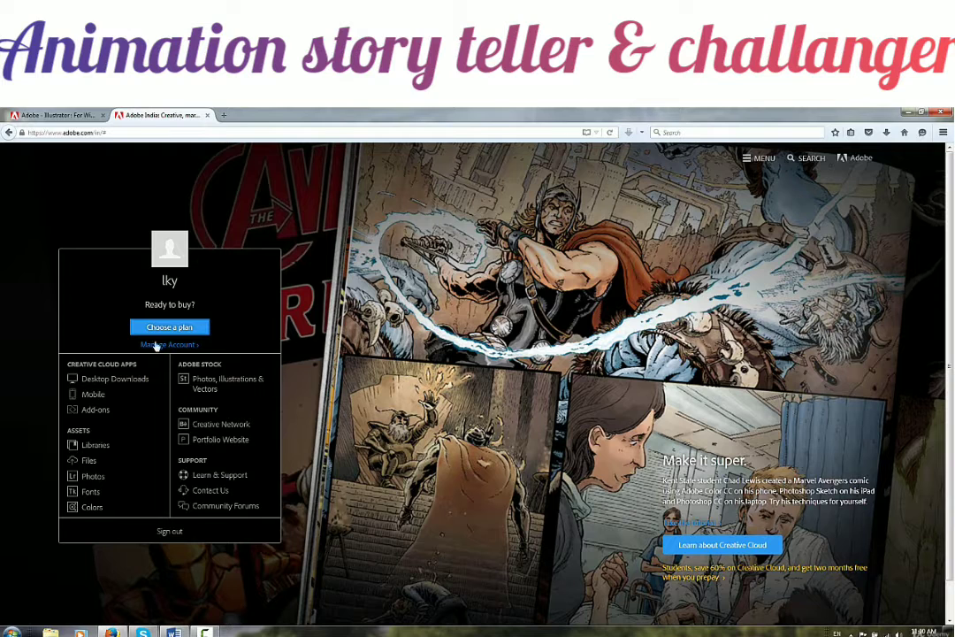
pyautogui.click(171, 534)
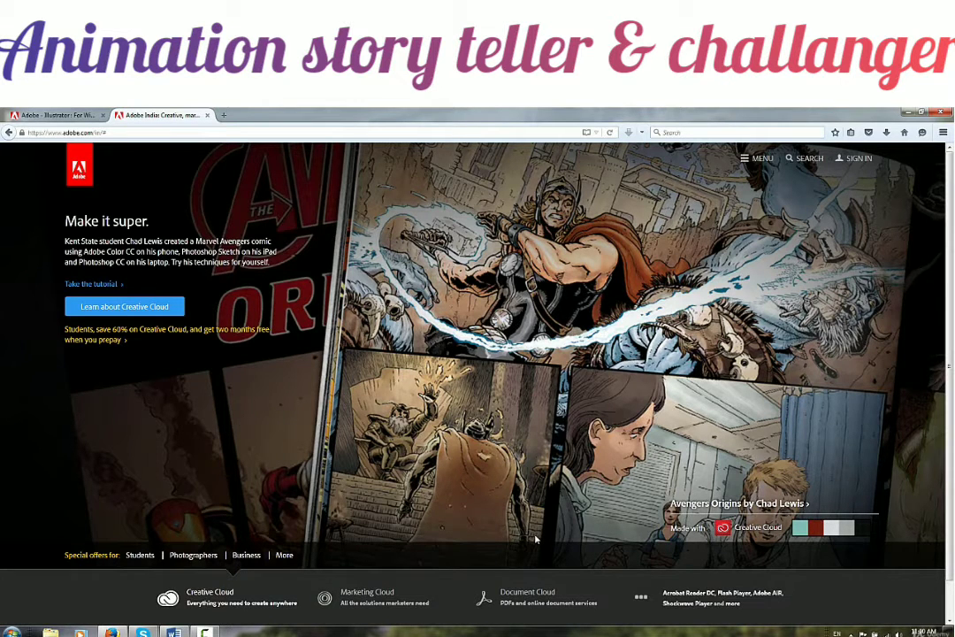
pyautogui.click(858, 163)
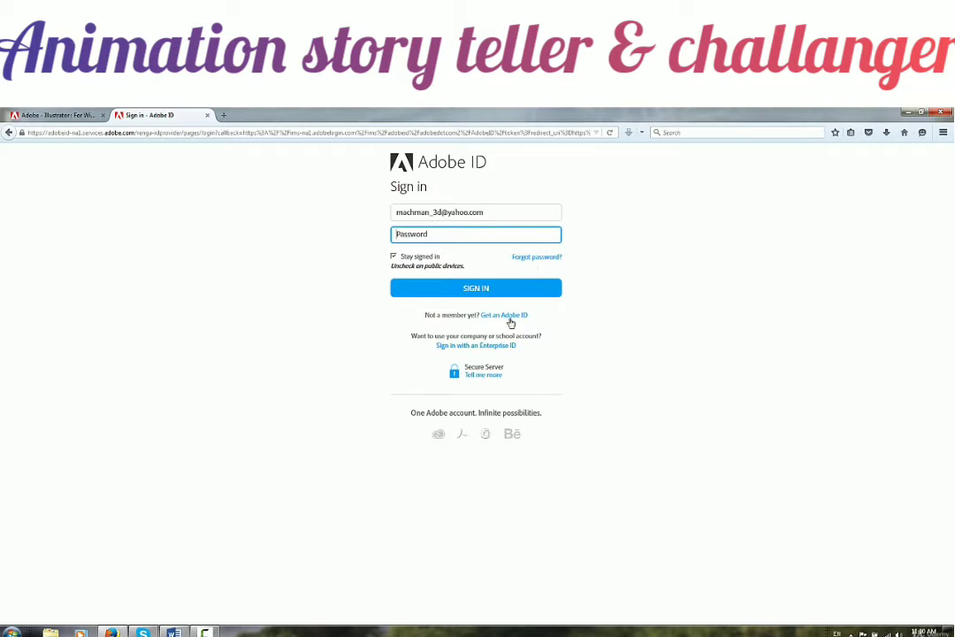
# Open the Adobe ID sign-up form to look over its required fields, and close it without registering
pyautogui.click(510, 316)
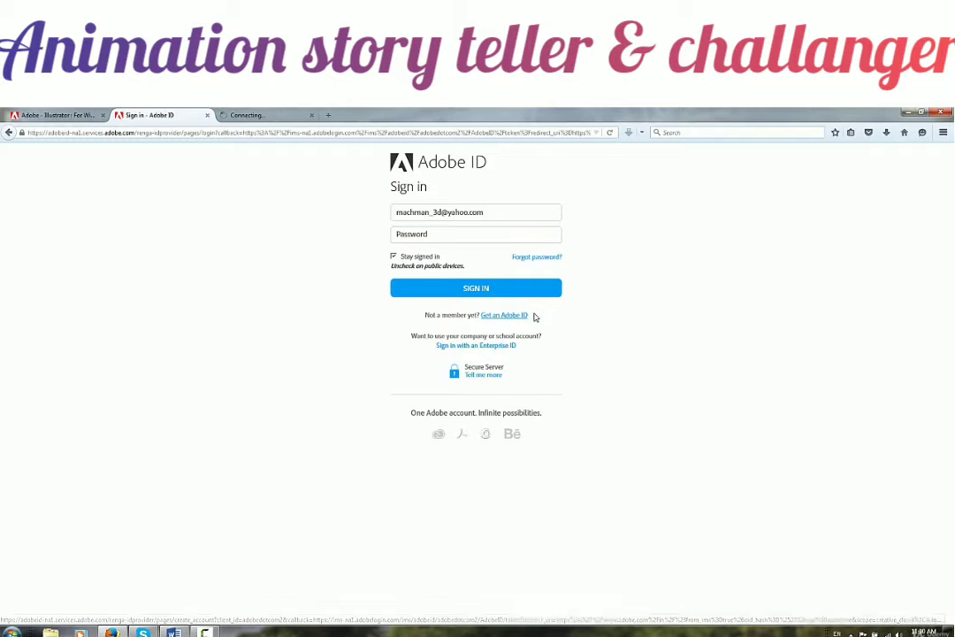
pyautogui.click(270, 117)
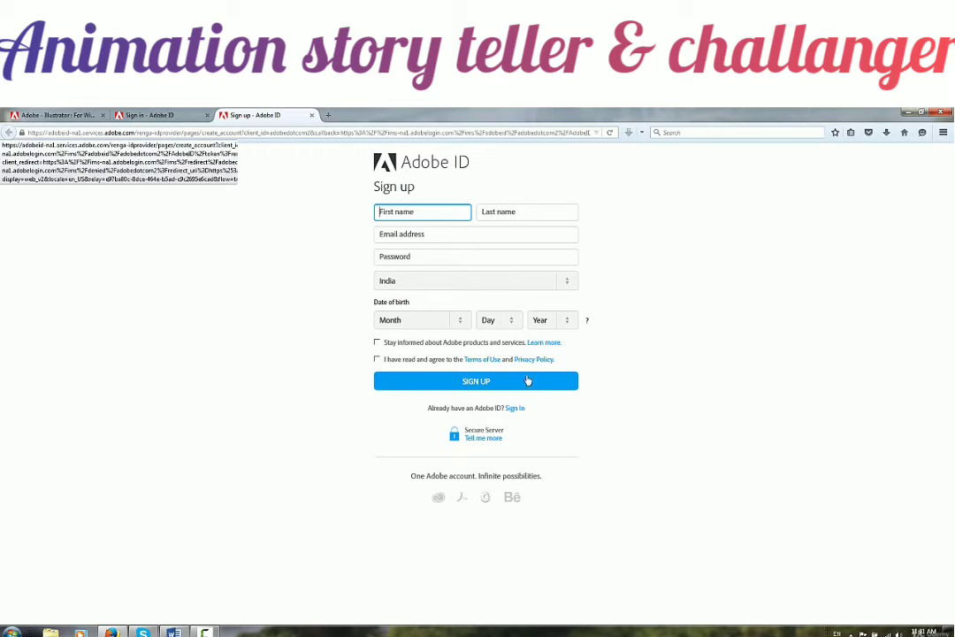
pyautogui.click(311, 115)
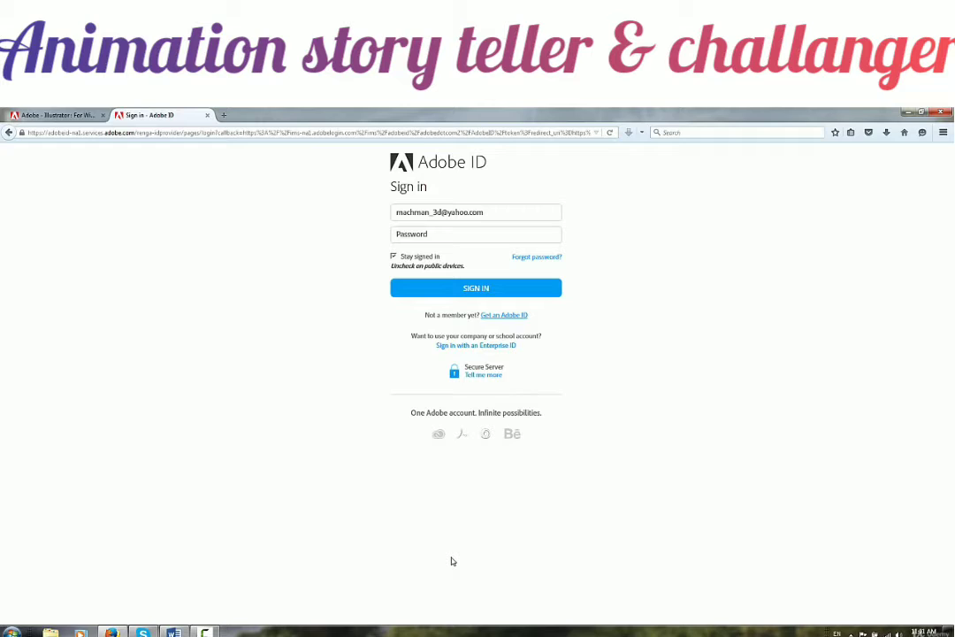
# Enter the account password for the prefilled Adobe ID and sign in
pyautogui.click(472, 232)
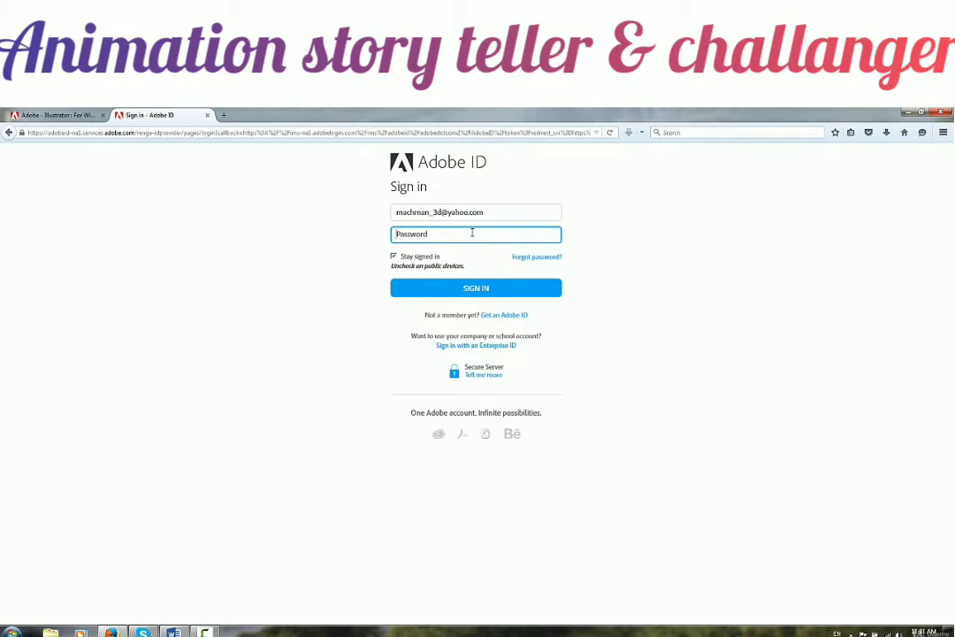
pyautogui.write('***********')
pyautogui.press('Return')
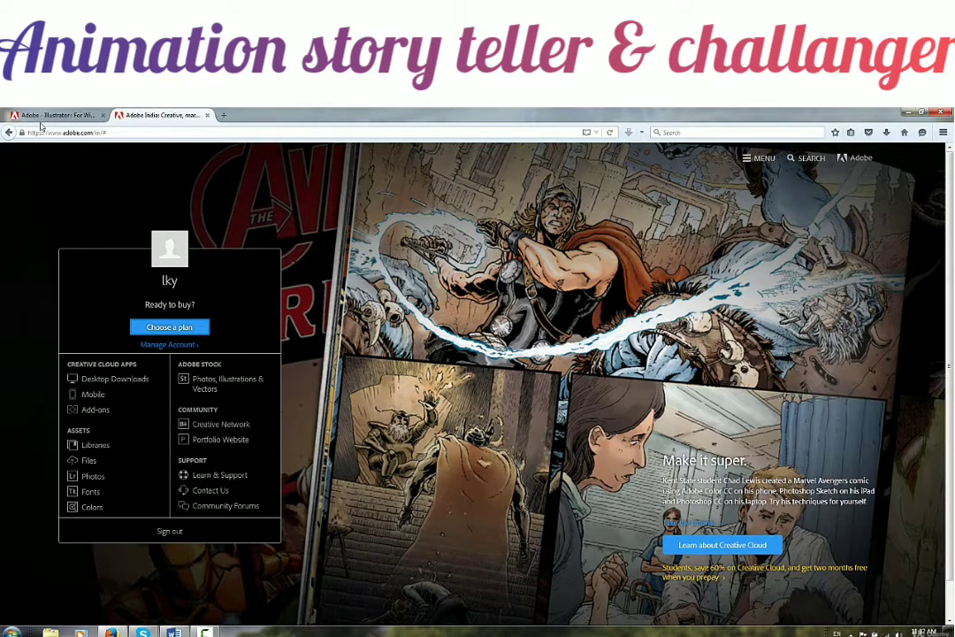
# Request the AdobeIllustrator18.zip download from the Illustrator CC 2014 (Windows 32bit) page and cancel saving the file
pyautogui.click(68, 115)
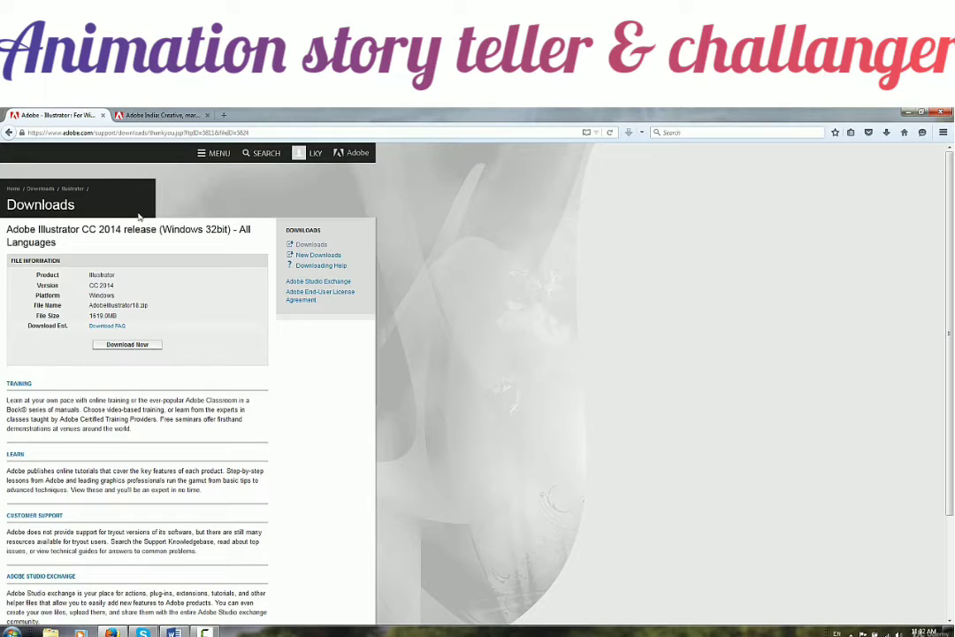
pyautogui.click(265, 132)
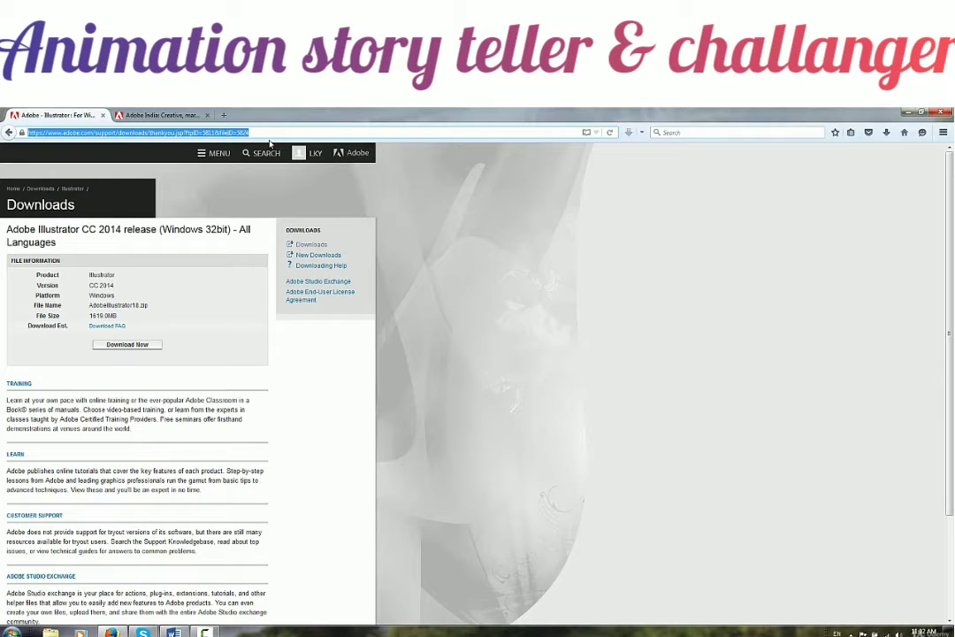
pyautogui.click(426, 400)
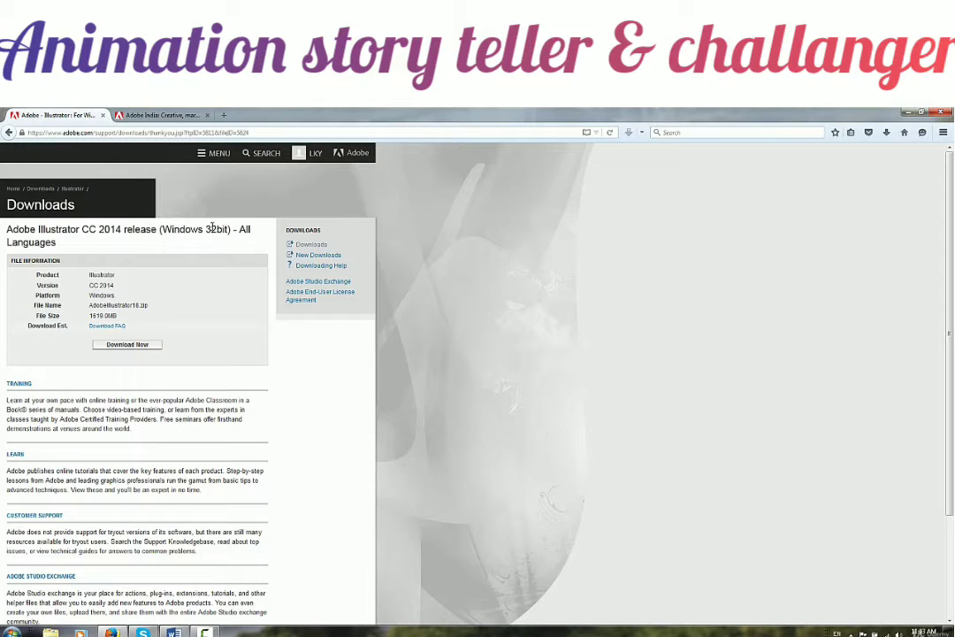
pyautogui.click(143, 350)
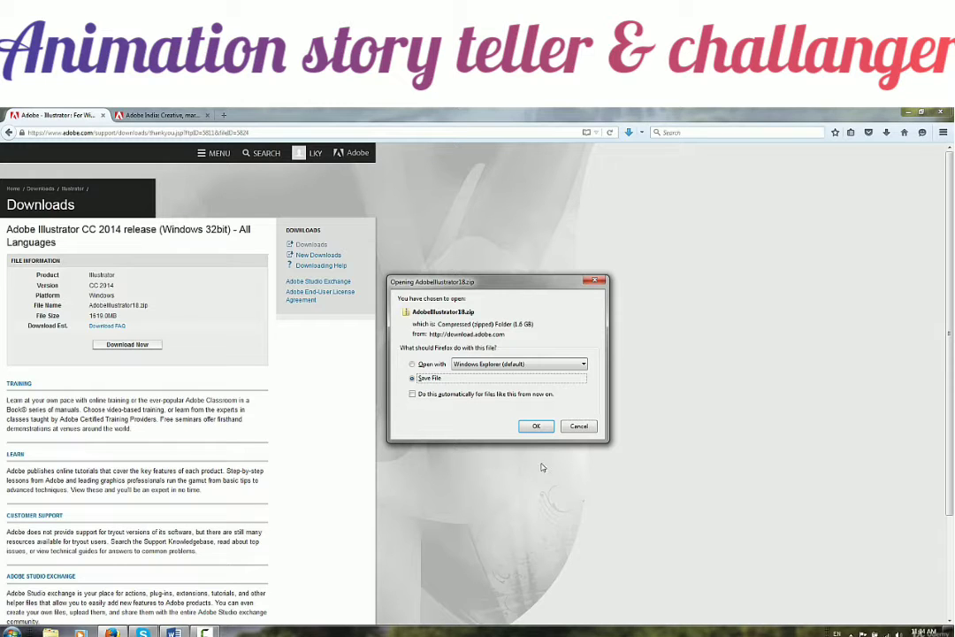
pyautogui.click(578, 427)
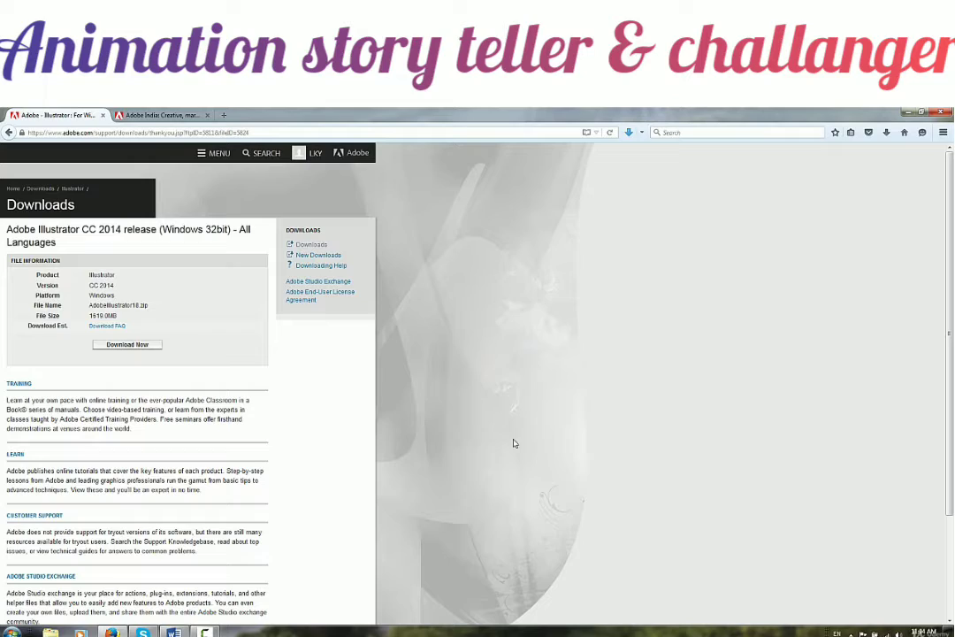
# Minimize the browser and open the Adobe Illustrator CC folder on the desktop
pyautogui.click(907, 113)
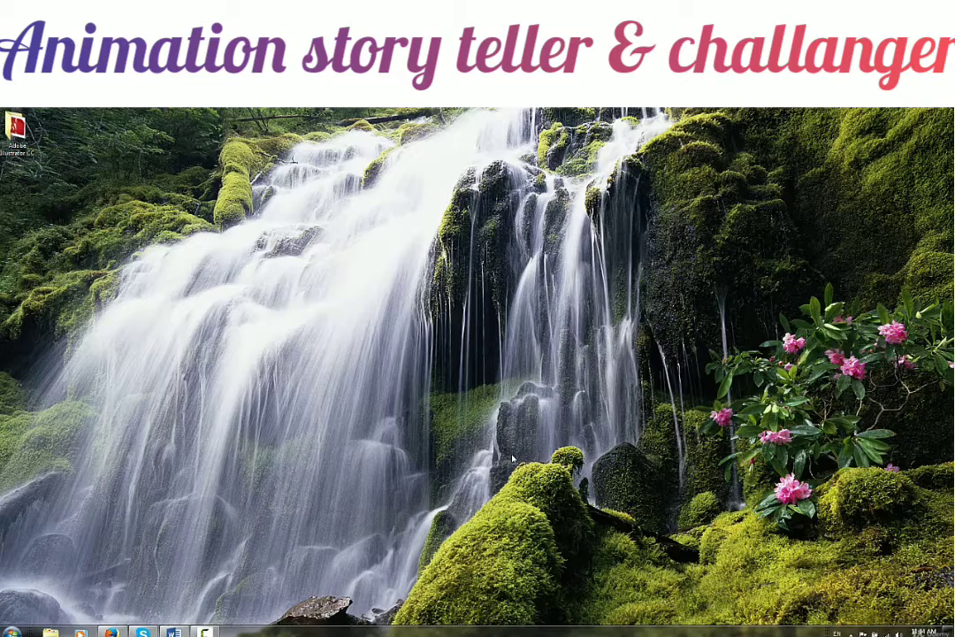
pyautogui.click(17, 125)
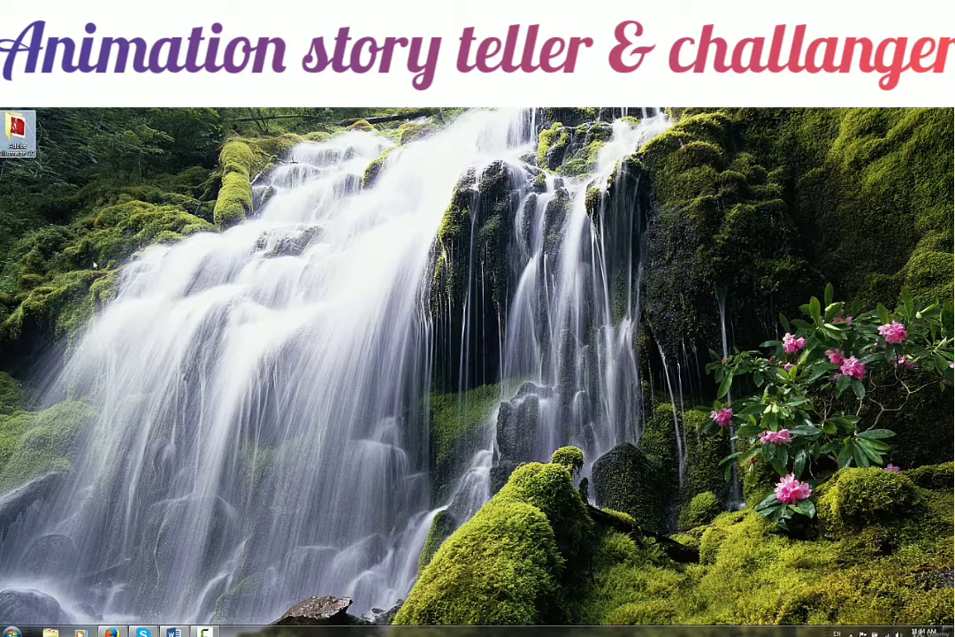
pyautogui.doubleClick(18, 126)
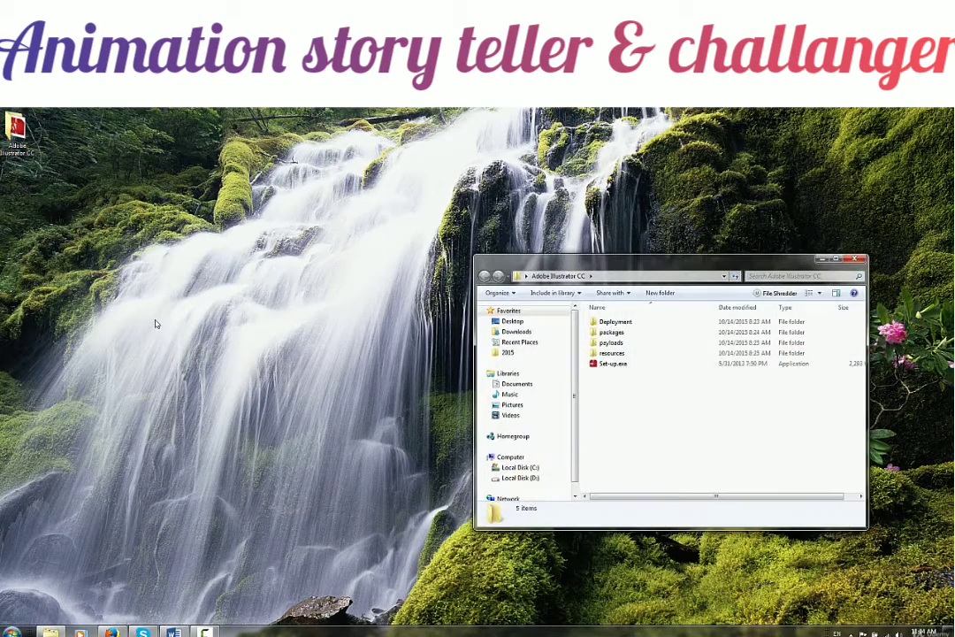
# Run Set-up.exe, choose the limited-time Try option and sign in with the offered Adobe ID
pyautogui.click(606, 364)
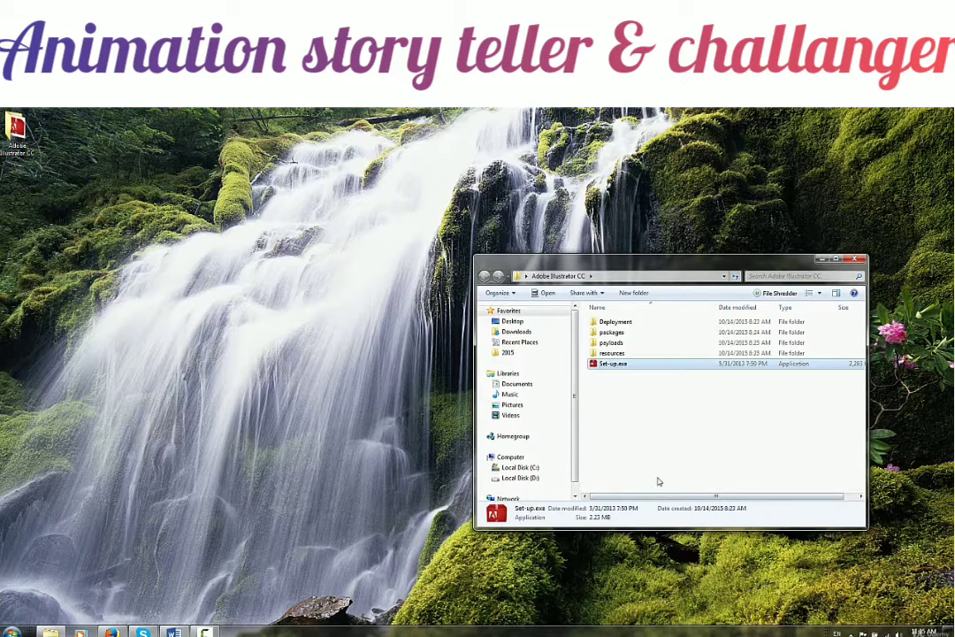
pyautogui.doubleClick(619, 366)
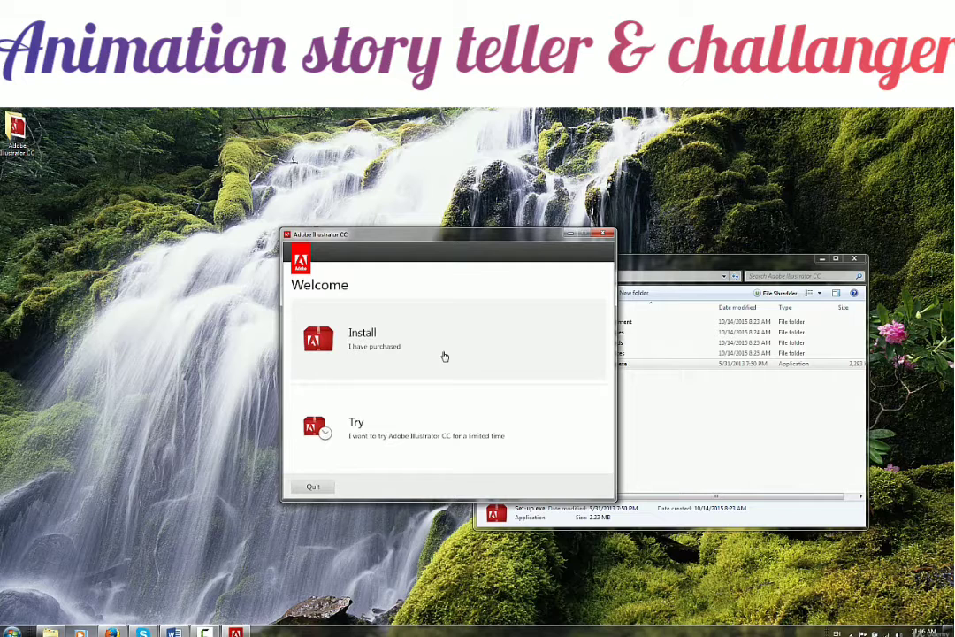
pyautogui.click(412, 431)
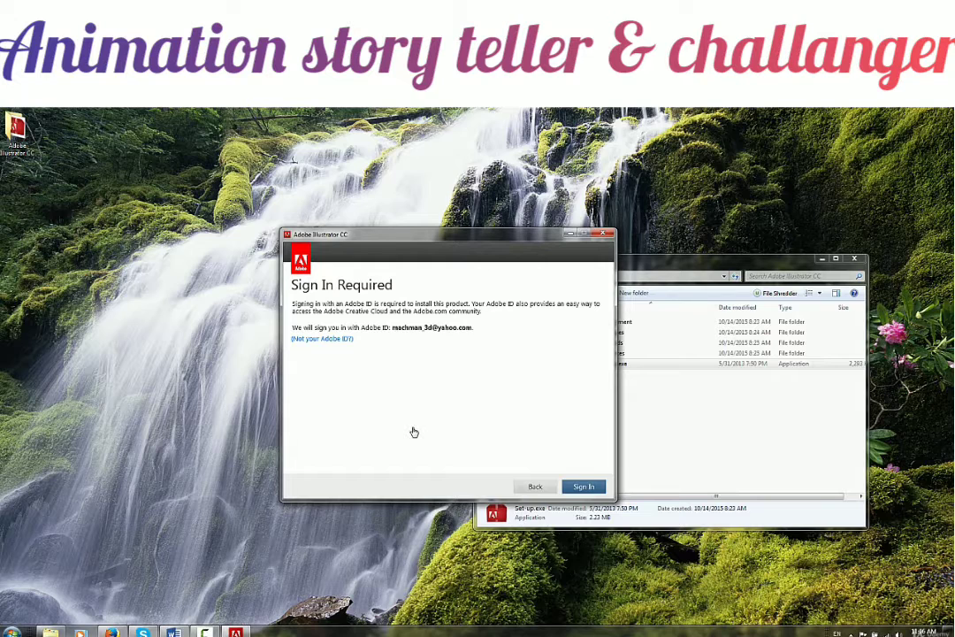
pyautogui.click(577, 486)
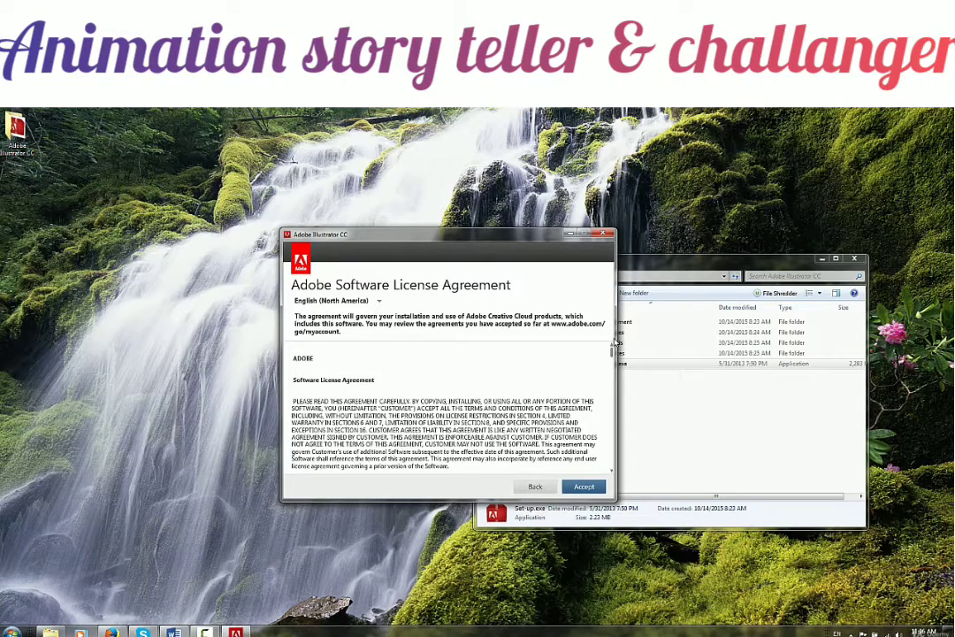
# Skim the Adobe Software License Agreement in the installer and accept it
pyautogui.scroll(-3, 613, 345)
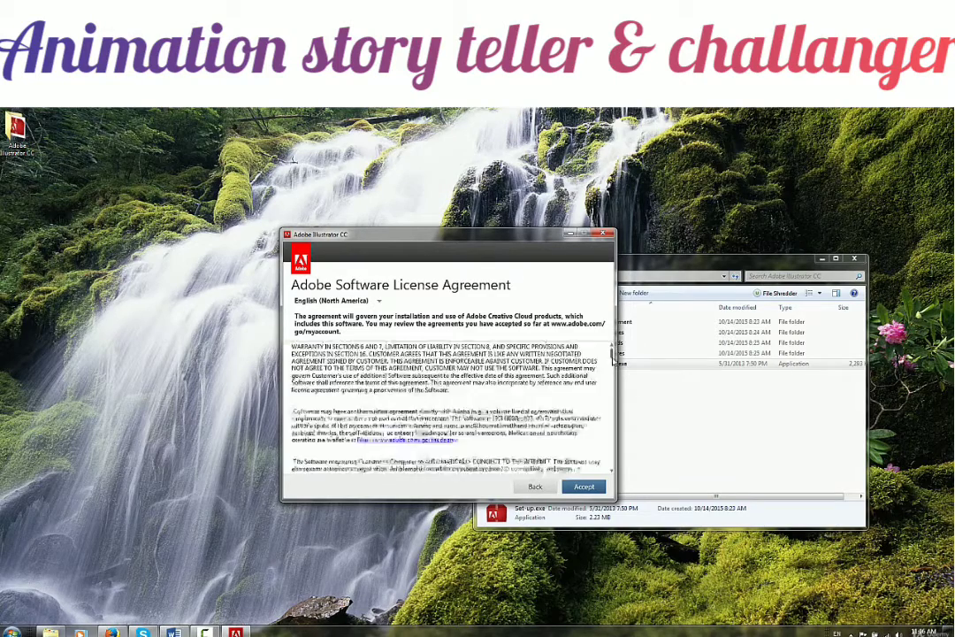
pyautogui.moveTo(611, 352); pyautogui.dragTo(610, 343)
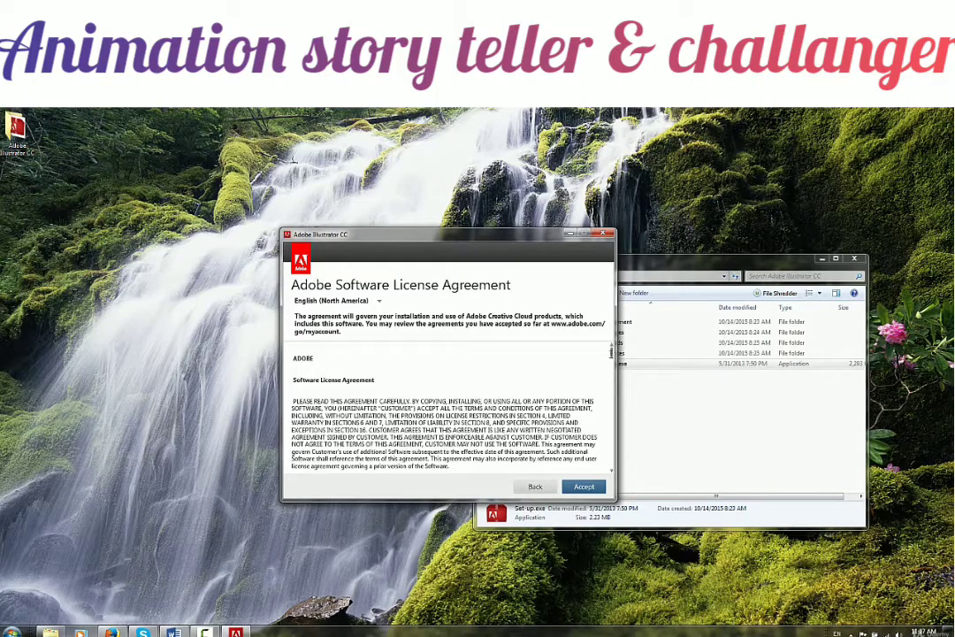
pyautogui.moveTo(610, 352); pyautogui.dragTo(582, 506)
pyautogui.click(584, 486)
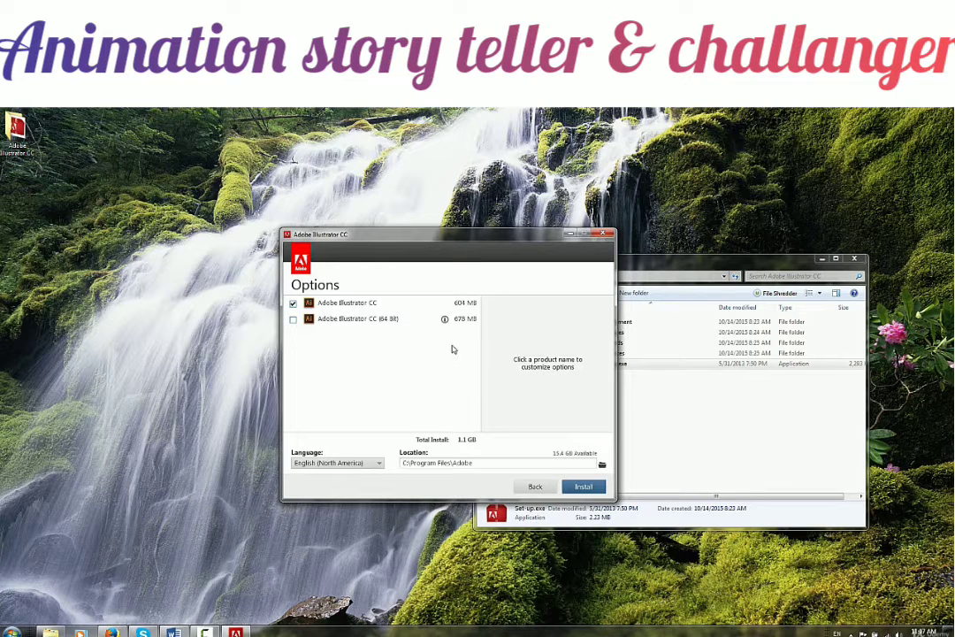
# Quit the Illustrator CC installer at its Options page without installing, and close the setup folder
pyautogui.moveTo(447, 323)
pyautogui.click(595, 235)
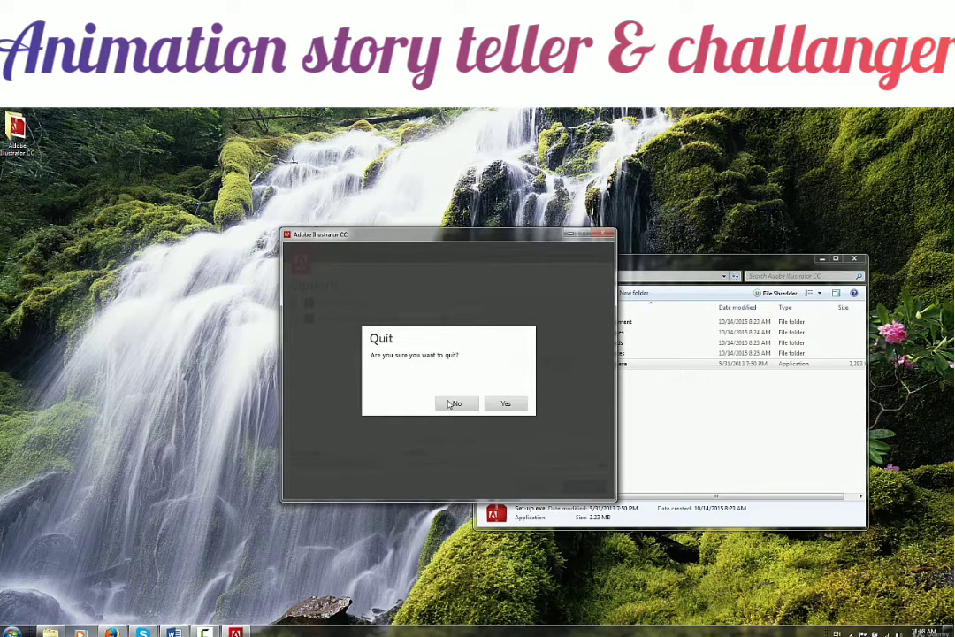
pyautogui.click(505, 403)
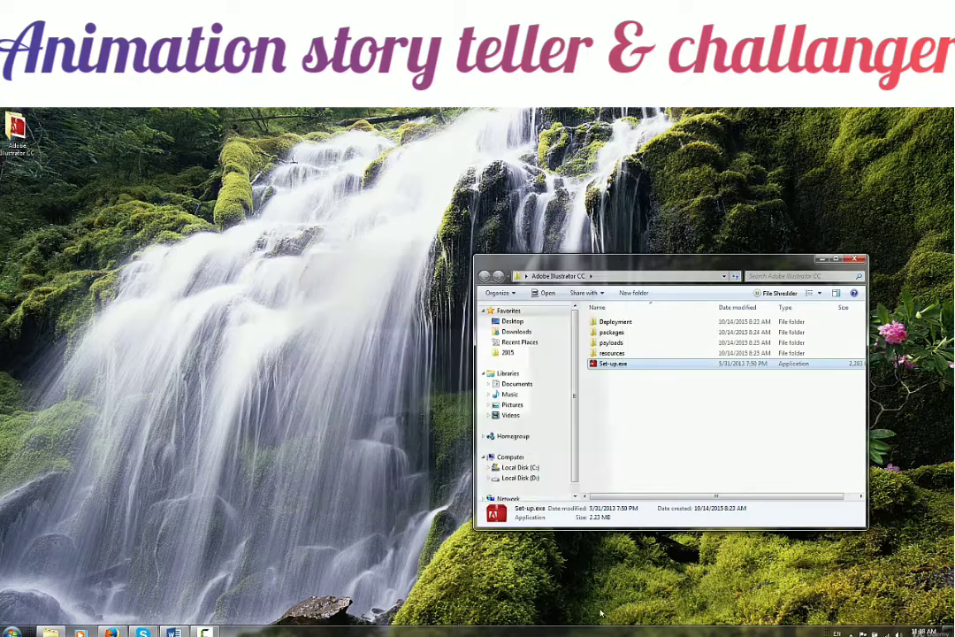
pyautogui.click(856, 261)
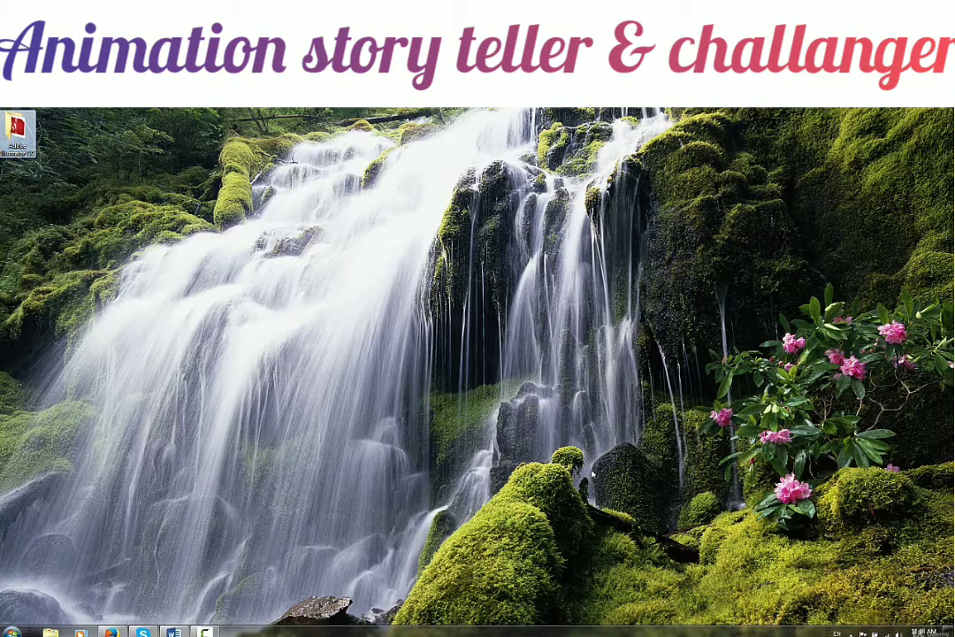
# Search the installed programs for "illust" and launch Adobe Illustrator CC (64 Bit)
pyautogui.click(11, 630)
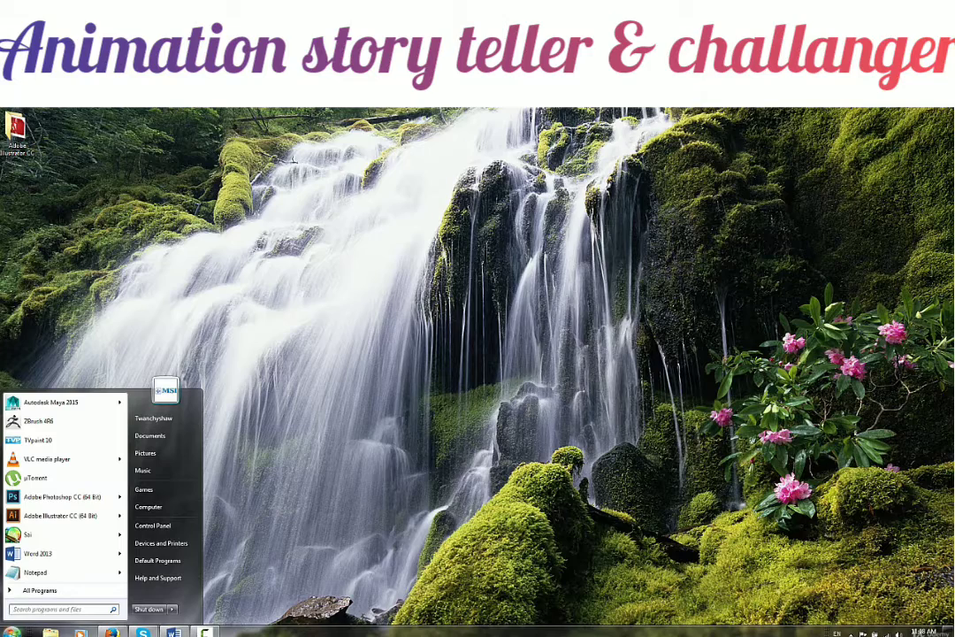
pyautogui.click(55, 590)
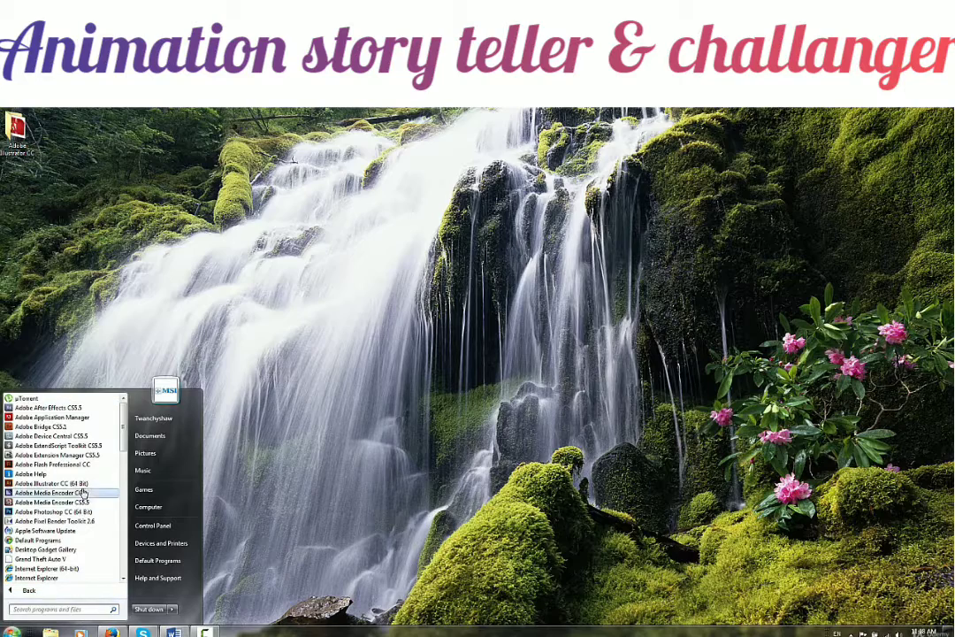
pyautogui.click(29, 589)
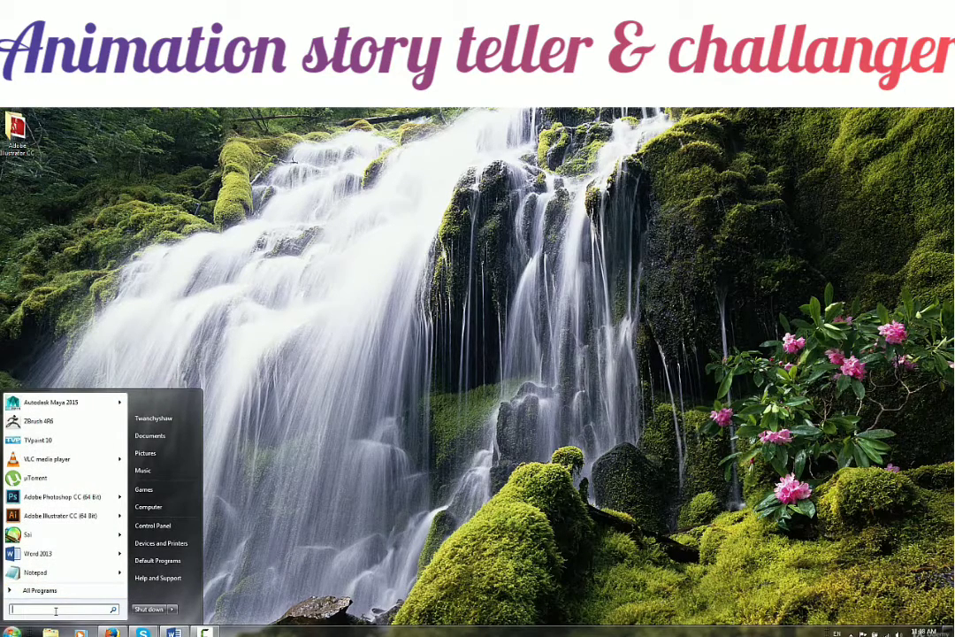
pyautogui.write('illustr')
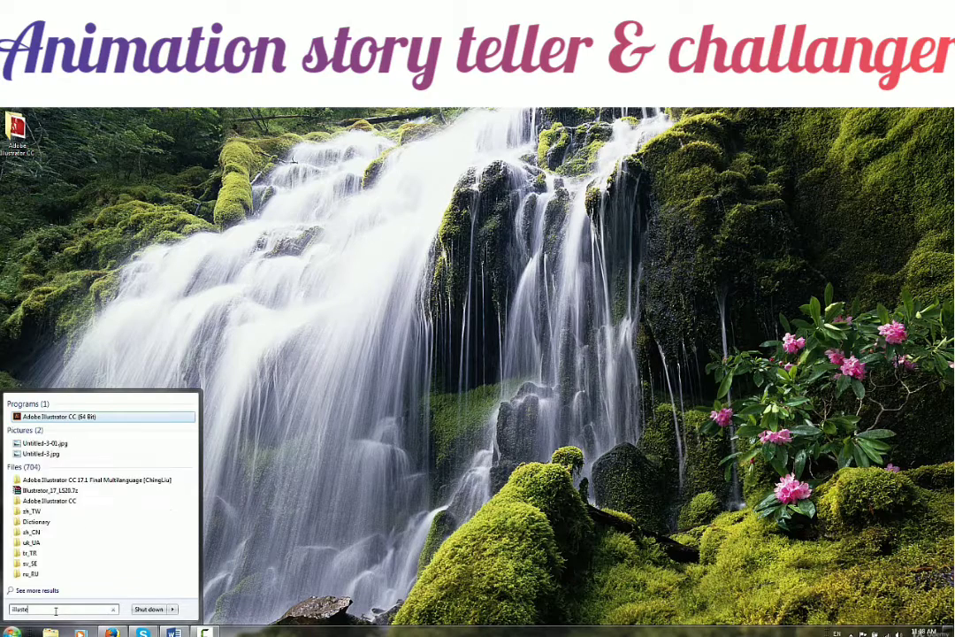
pyautogui.press('BackSpace')
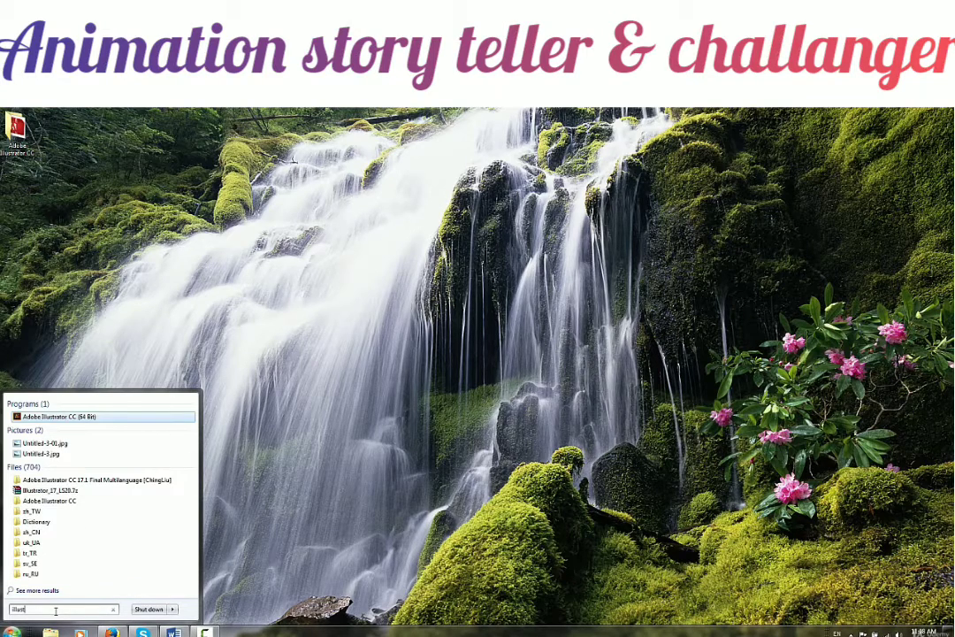
pyautogui.click(88, 419)
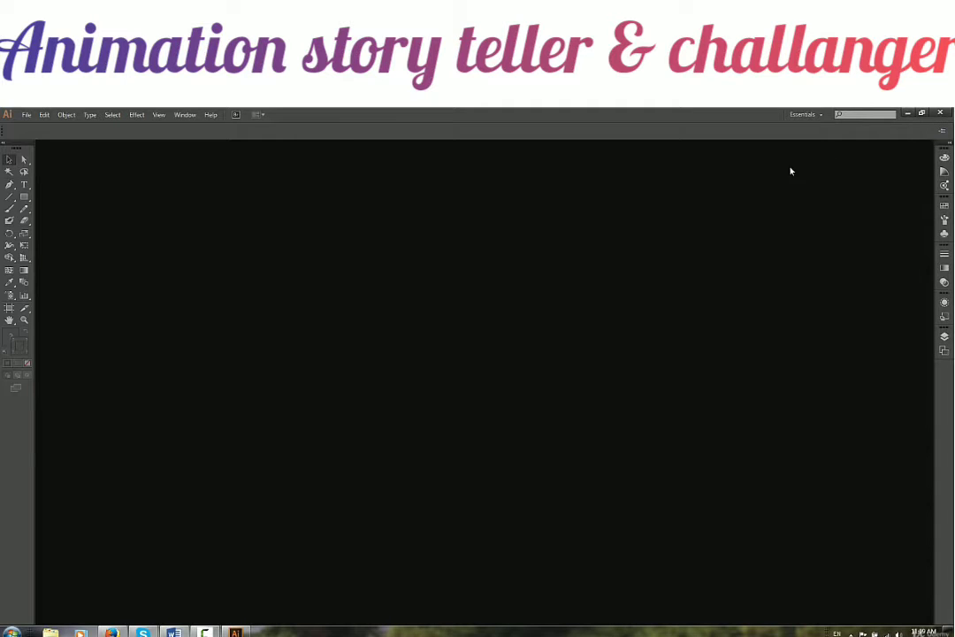
# Check the available workspaces, keep Essentials, and expand the collapsed docked panels
pyautogui.click(805, 114)
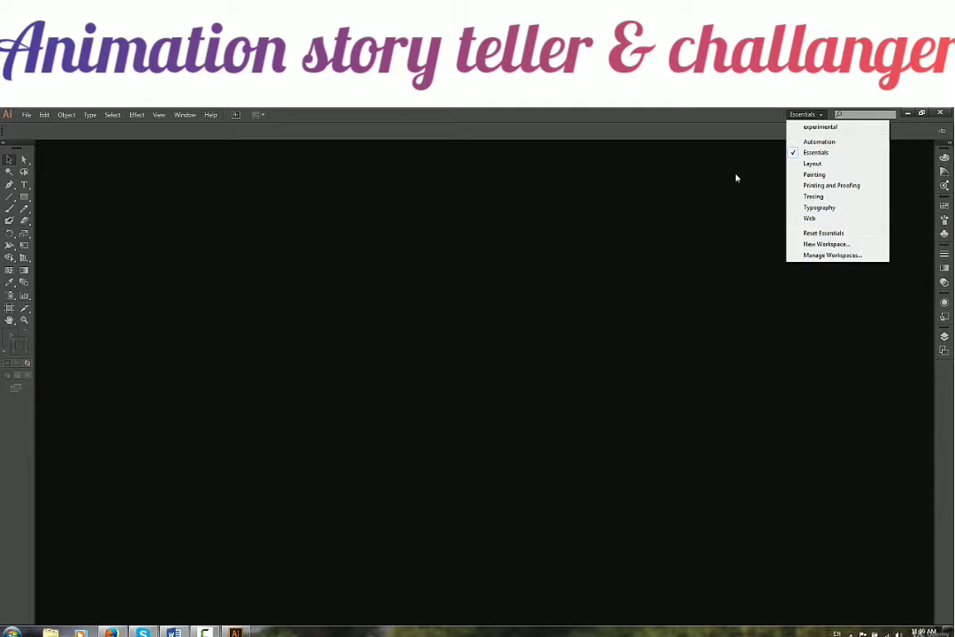
pyautogui.click(771, 180)
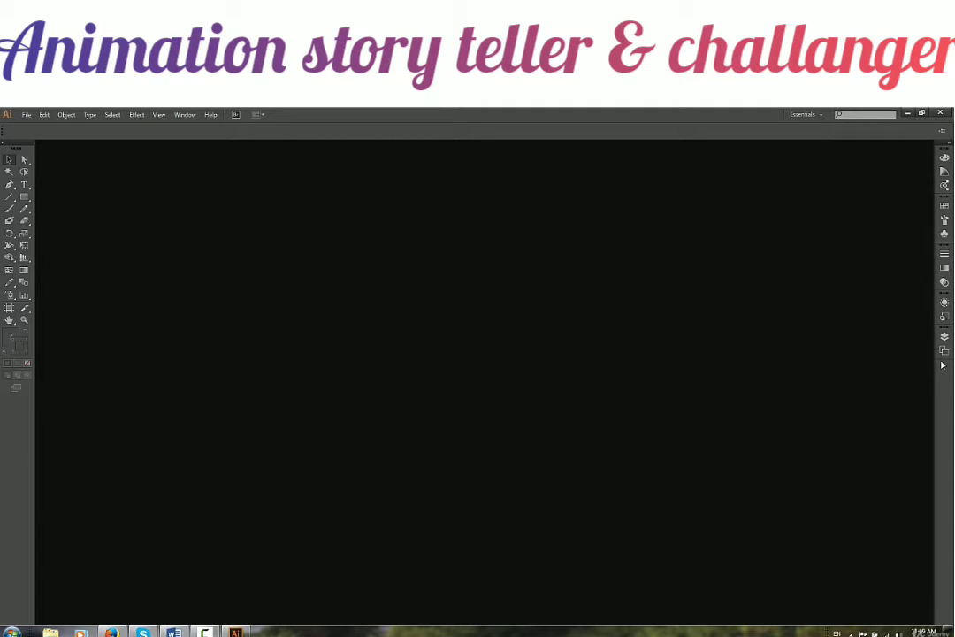
pyautogui.click(942, 130)
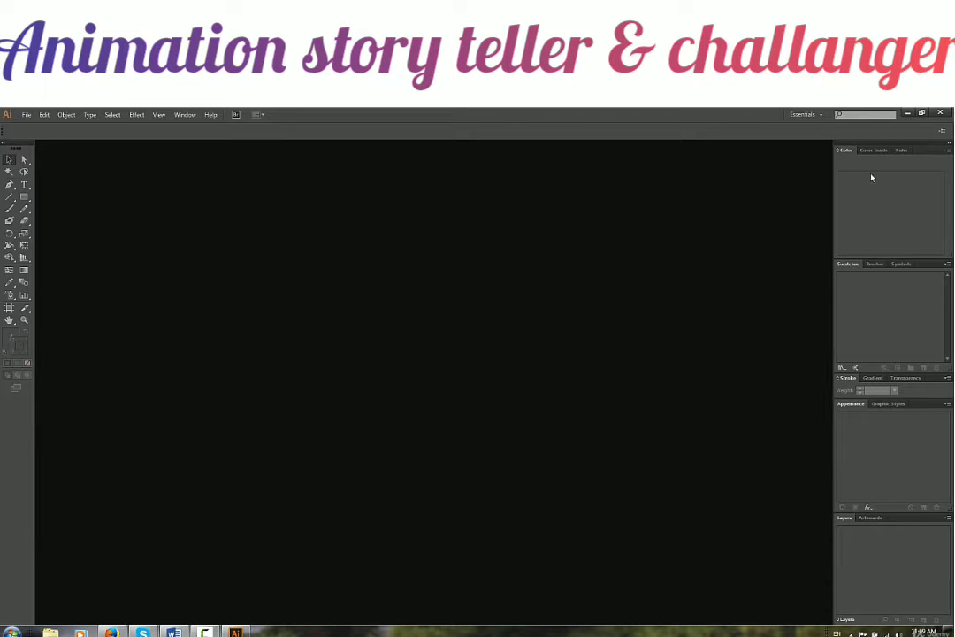
# Collapse the docked panels to icons and create a new landscape Letter document with one artboard
pyautogui.click(949, 144)
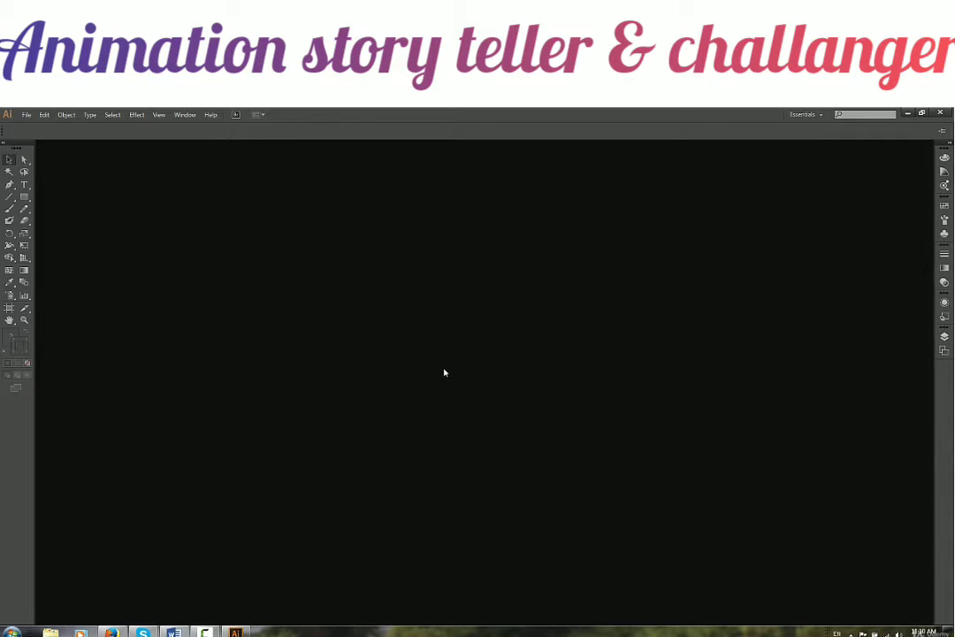
pyautogui.click(27, 116)
pyautogui.moveTo(45, 116)
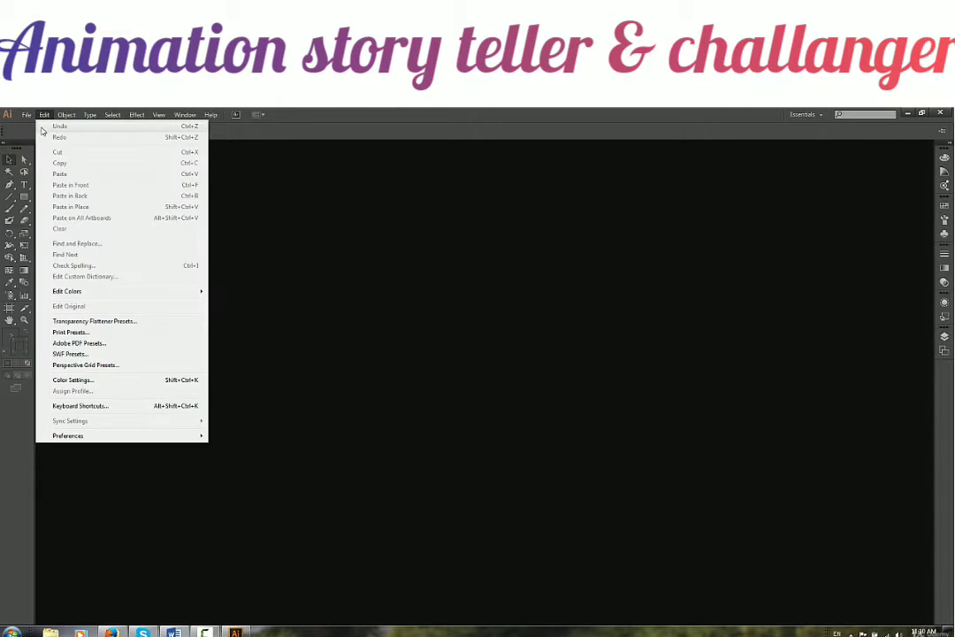
pyautogui.hotkey('ctrl', 'n')
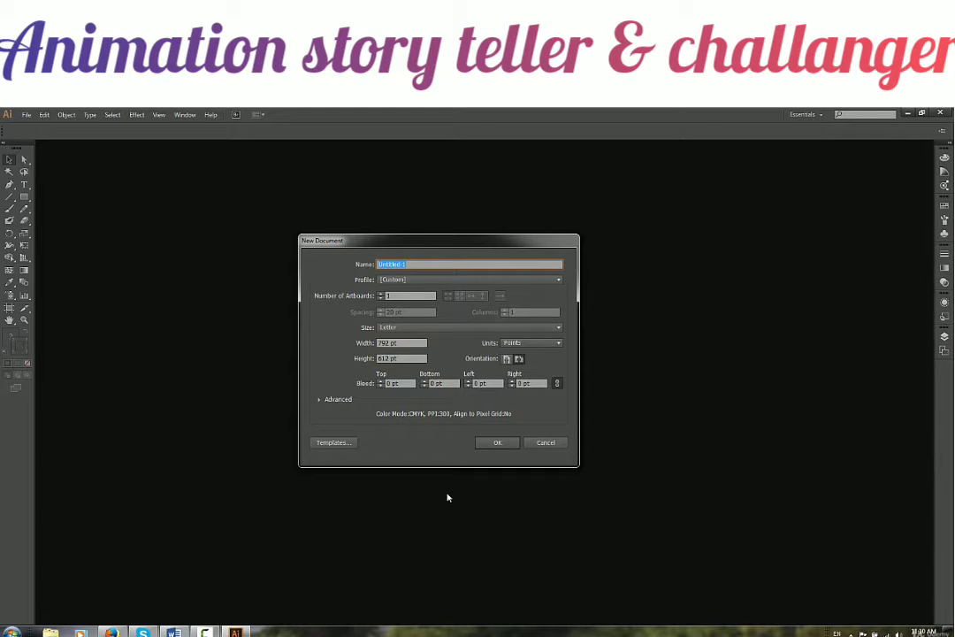
pyautogui.click(491, 443)
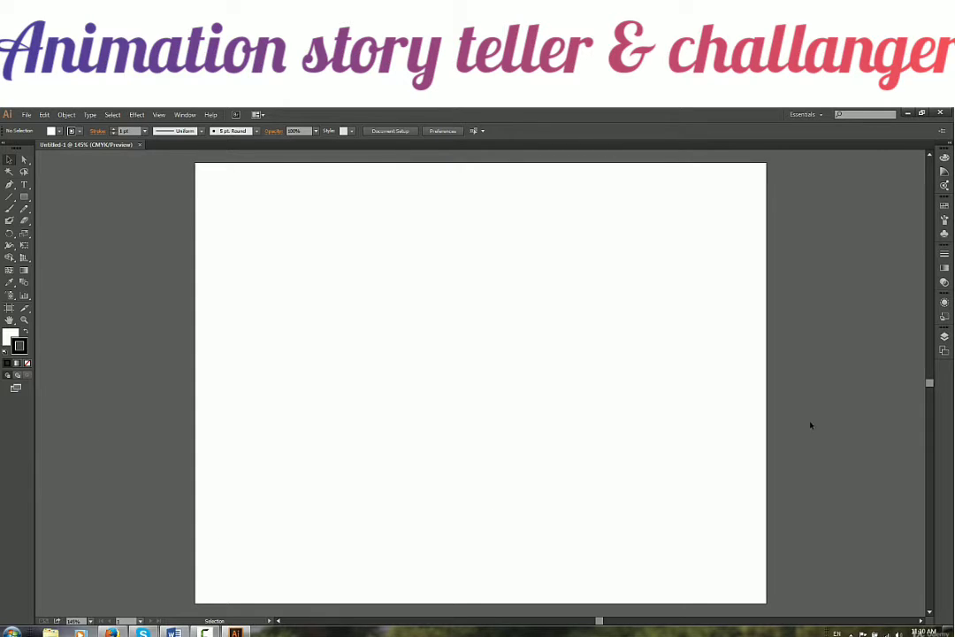
# Draw two overlapping rectangles on the artboard, and close the document without saving it
pyautogui.press('m')
pyautogui.moveTo(301, 244); pyautogui.dragTo(512, 415)
pyautogui.moveTo(420, 378); pyautogui.dragTo(511, 462)
pyautogui.press('v')
pyautogui.click(141, 144)
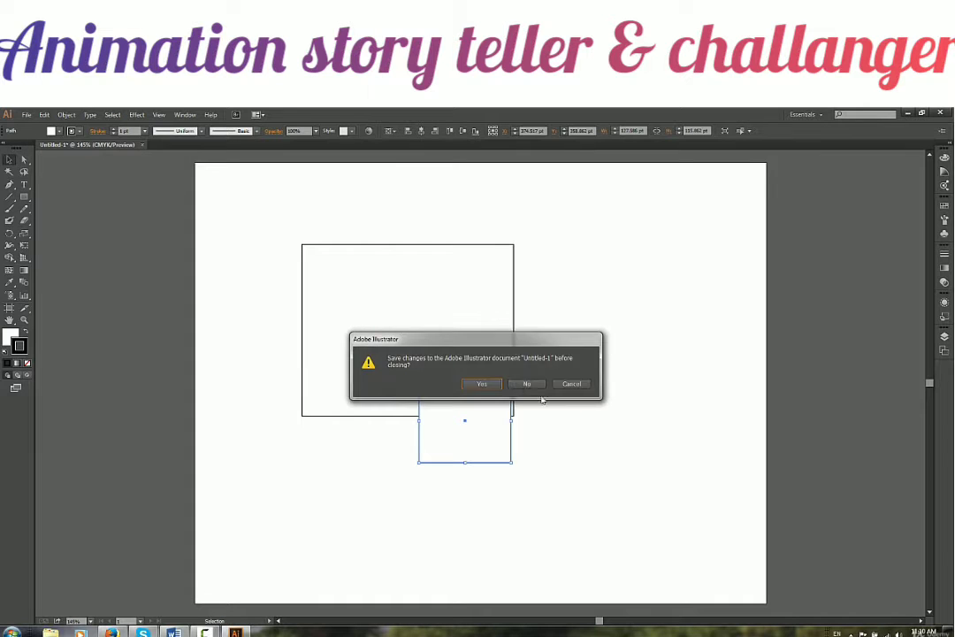
pyautogui.press('n')
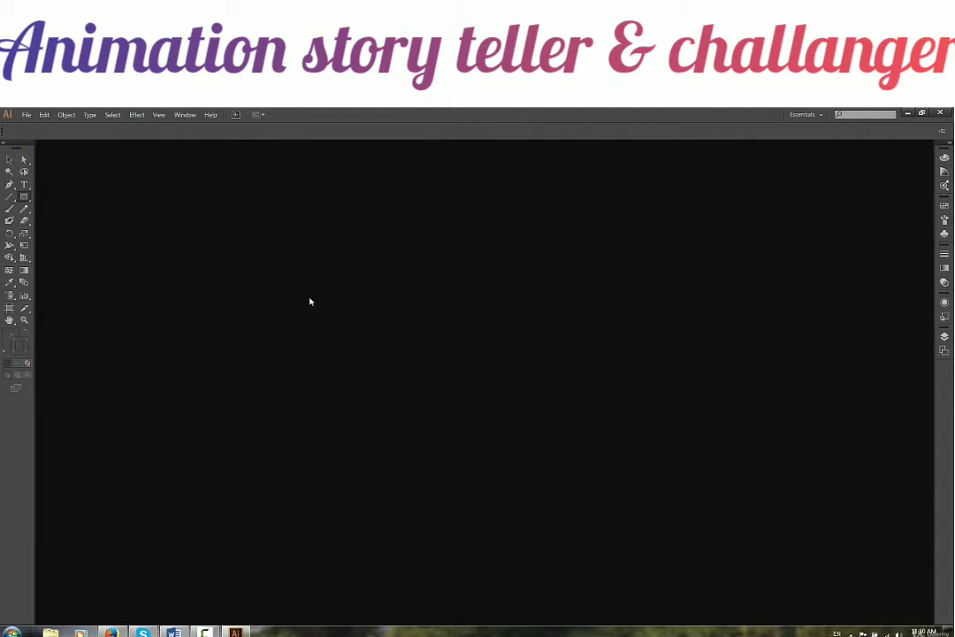
# Choose the Pencil tool and create another blank document with the same landscape Letter settings
pyautogui.click(23, 208)
pyautogui.click(26, 115)
pyautogui.click(69, 126)
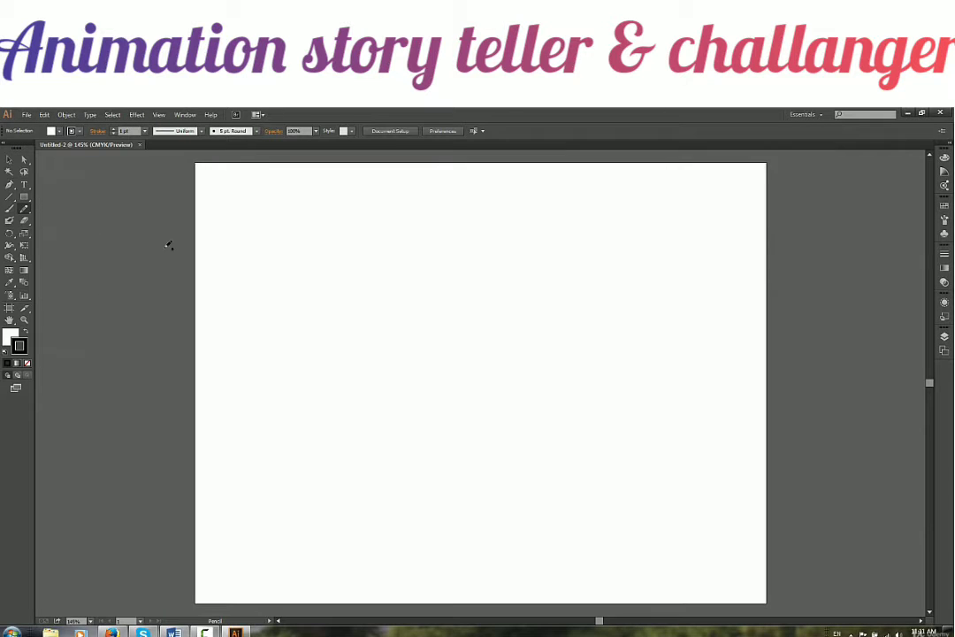
# Sketch a looping freehand path with the Pencil tool and delete it
pyautogui.moveTo(353, 291)
pyautogui.mouseDown()
pyautogui.moveTo(401, 355)
pyautogui.moveTo(451, 477)
pyautogui.mouseUp()
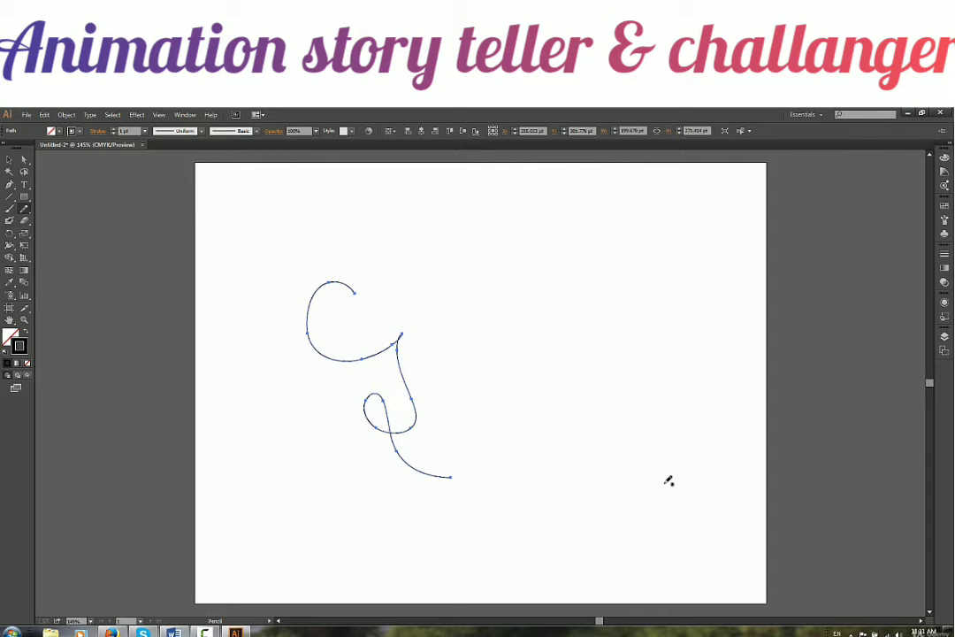
pyautogui.click(9, 159)
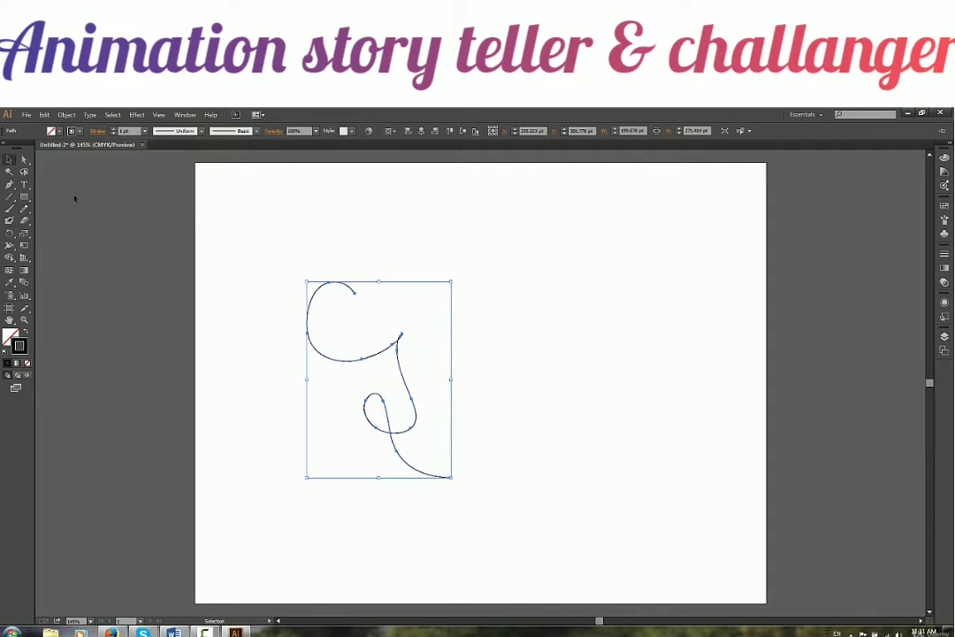
pyautogui.press('Delete')
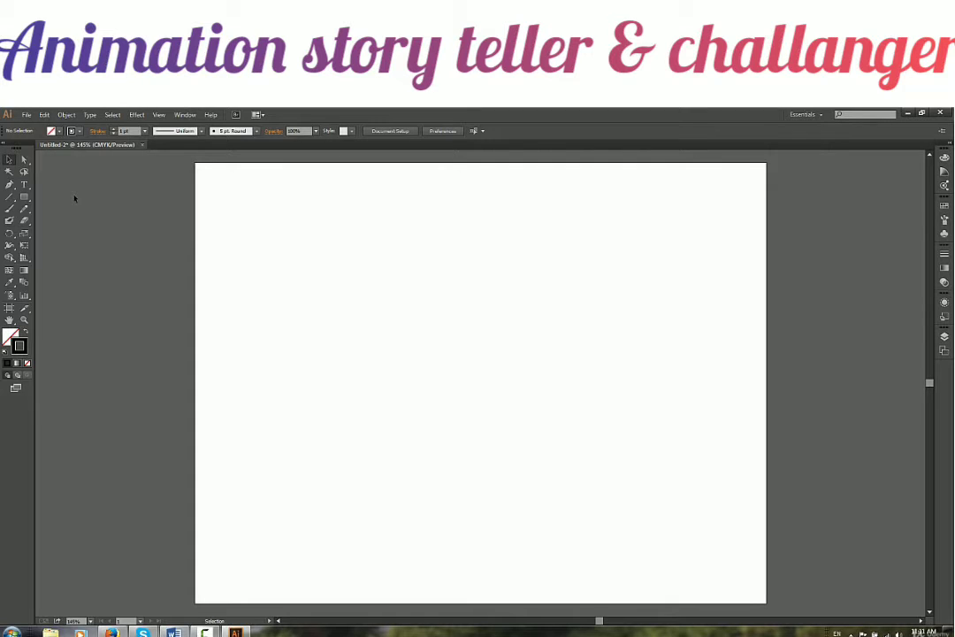
# Draw a rectangle about 168 pt wide and, below it, a circle about 114 pt in diameter
pyautogui.moveTo(23, 196); pyautogui.dragTo(98, 198)
pyautogui.moveTo(257, 269); pyautogui.dragTo(380, 357)
pyautogui.moveTo(25, 197); pyautogui.dragTo(124, 220)
pyautogui.moveTo(296, 385); pyautogui.dragTo(380, 469)
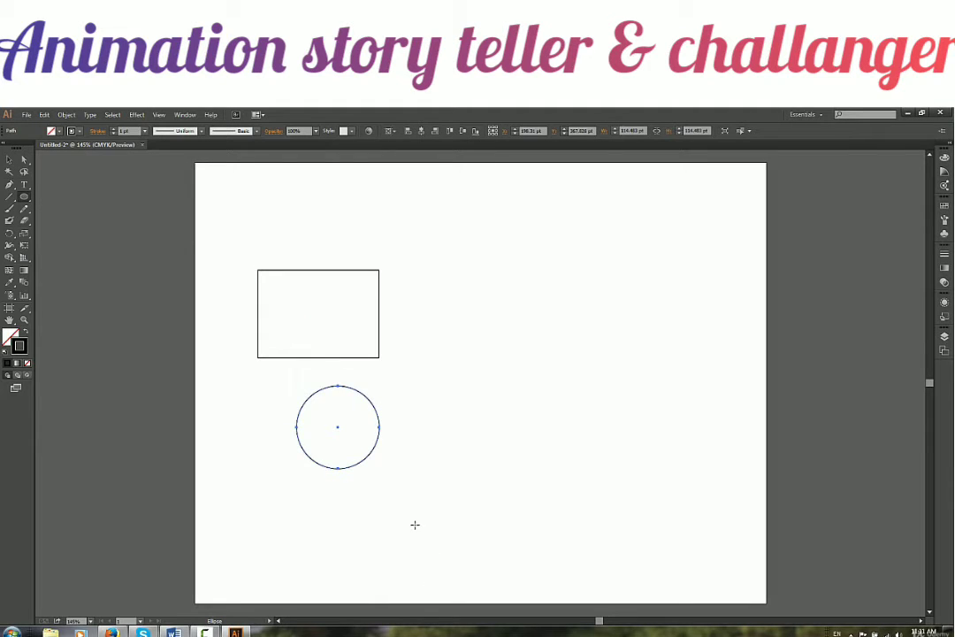
# Center the rectangle and circle horizontally on each other and move both to the artboard's upper-left area
pyautogui.press('v')
pyautogui.hotkey('ctrl', 'a')
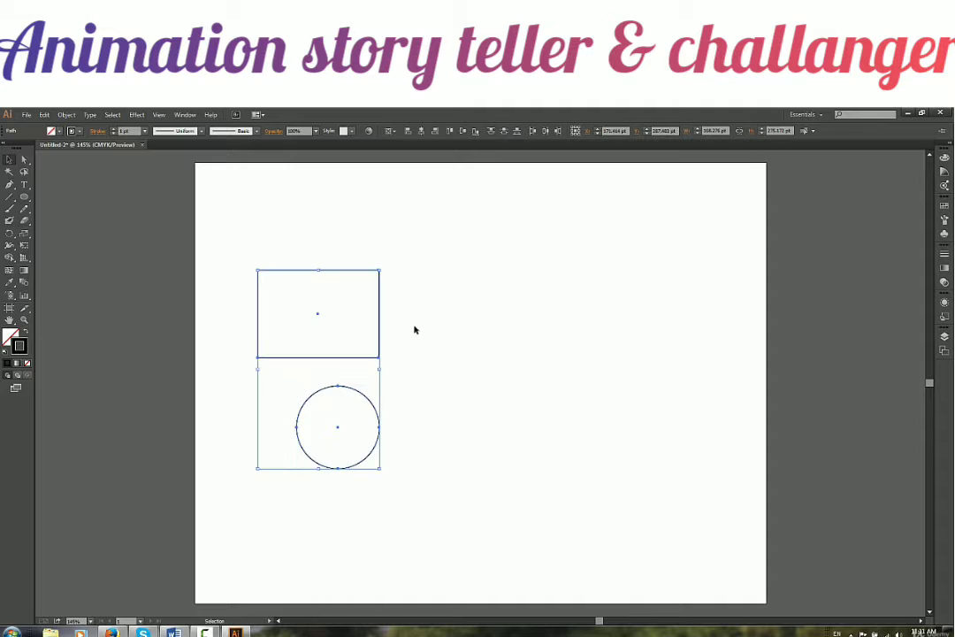
pyautogui.click(421, 130)
pyautogui.moveTo(479, 319); pyautogui.dragTo(279, 231)
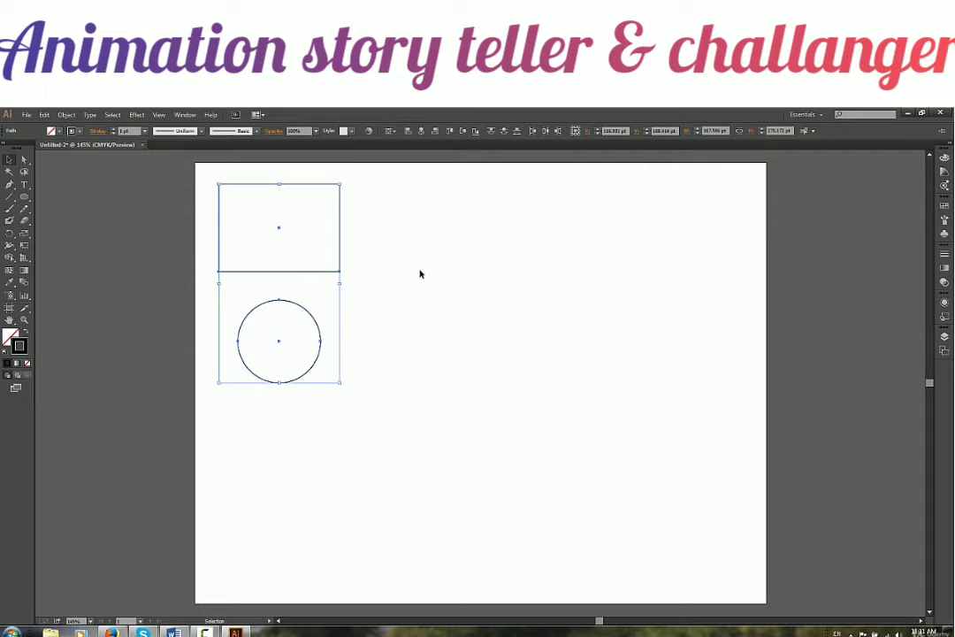
# Swap the shapes' fill and stroke, and set the fill to red ff0000
pyautogui.click(25, 331)
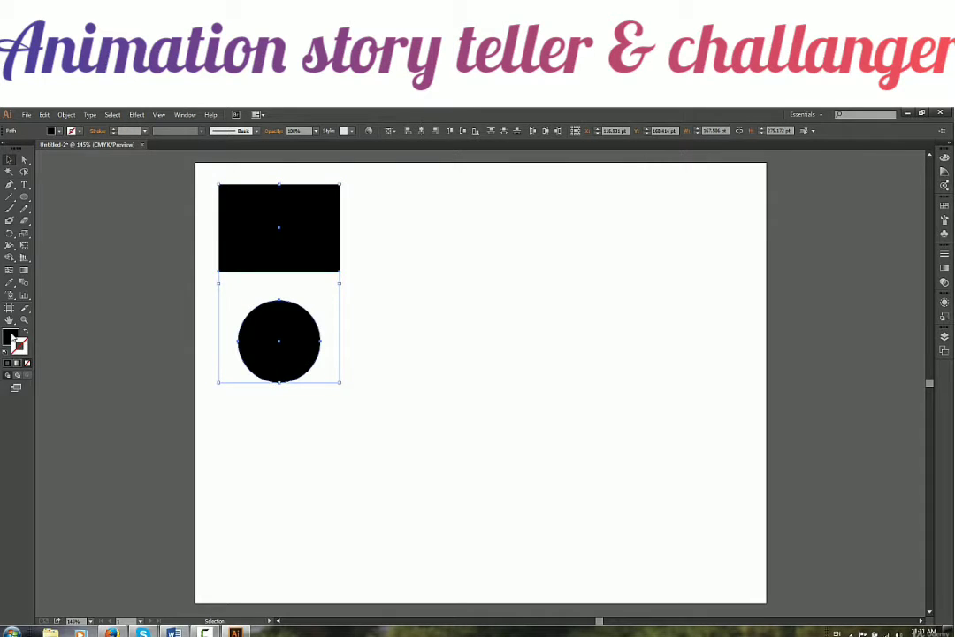
pyautogui.doubleClick(10, 336)
pyautogui.click(299, 289)
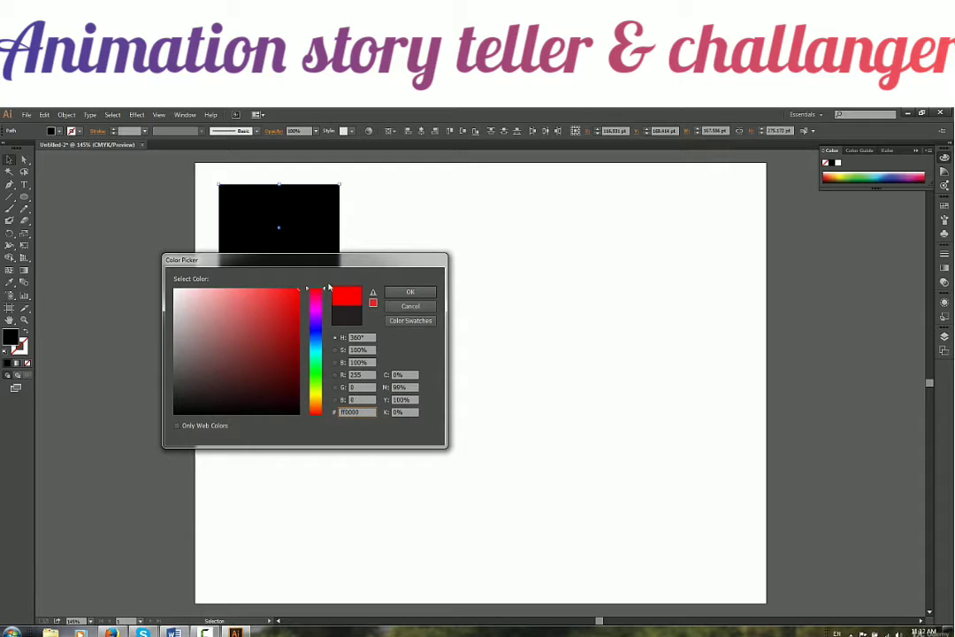
pyautogui.click(410, 292)
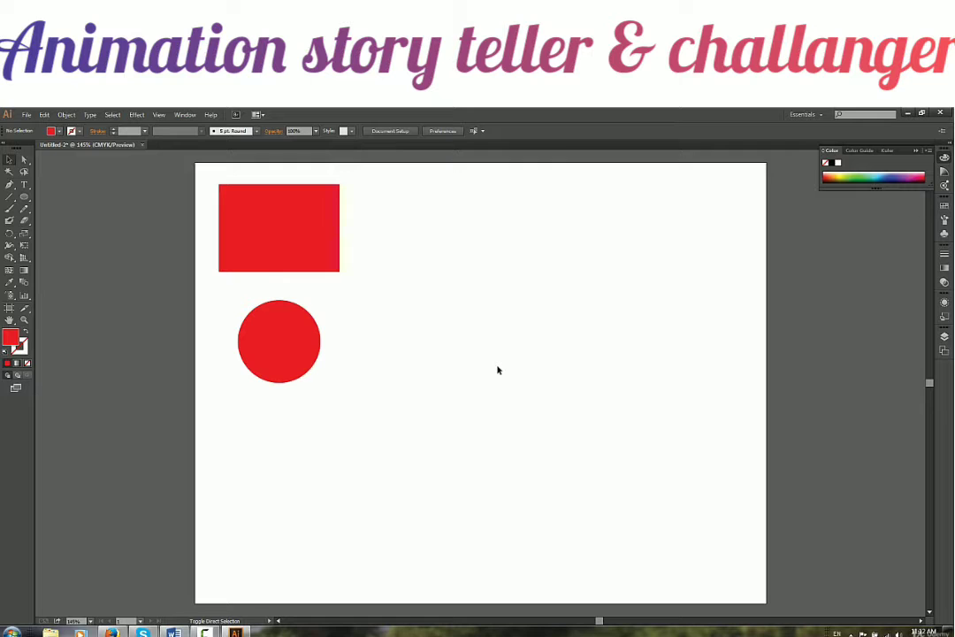
# Export the artwork as PNG over Untitled-1.png in the Pictures library, at Screen (72 ppi) with a transparent background
pyautogui.hotkey('alt', 'f')
pyautogui.press('e')
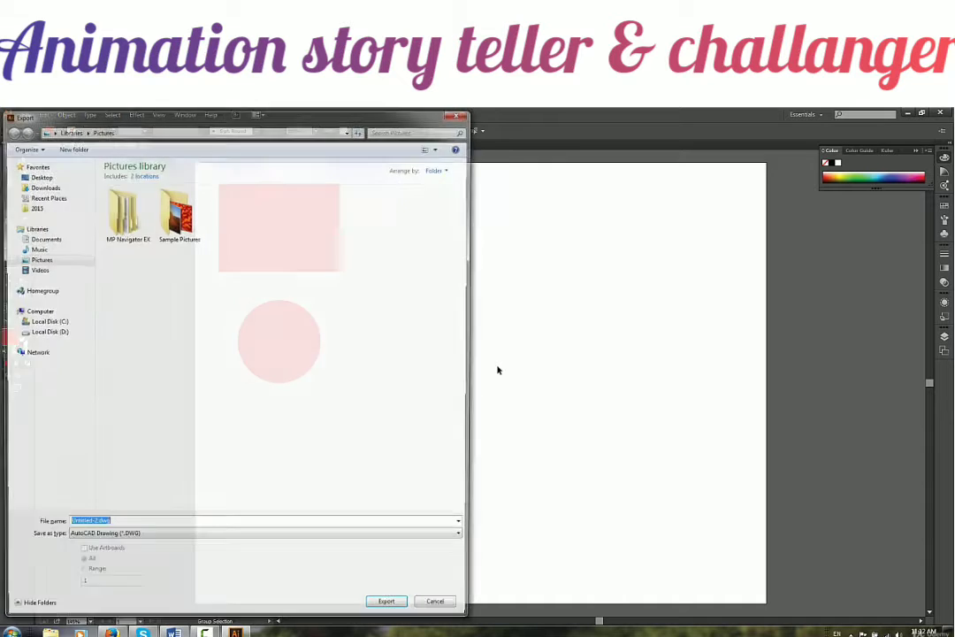
pyautogui.click(187, 538)
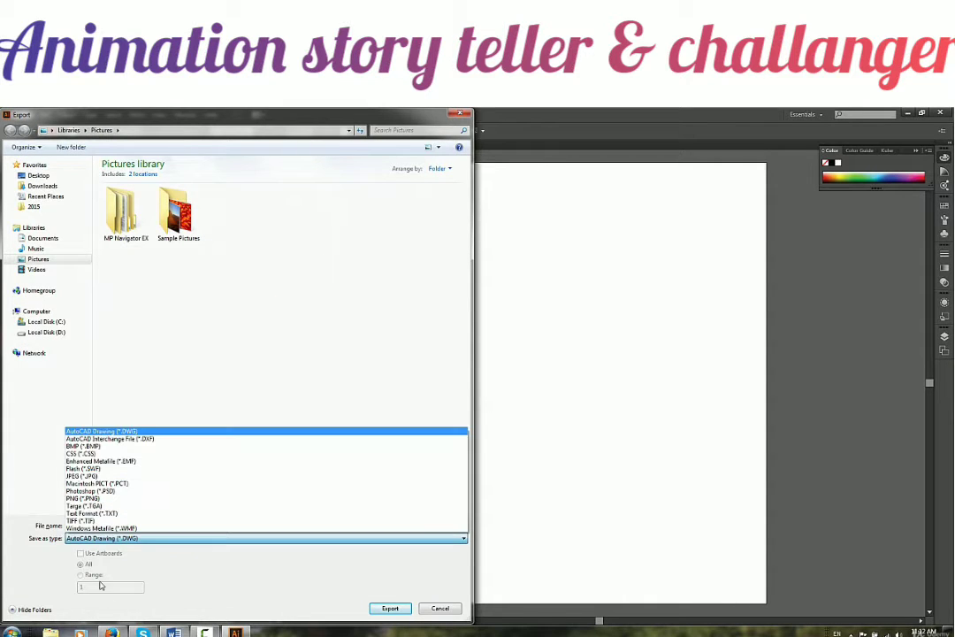
pyautogui.click(115, 505)
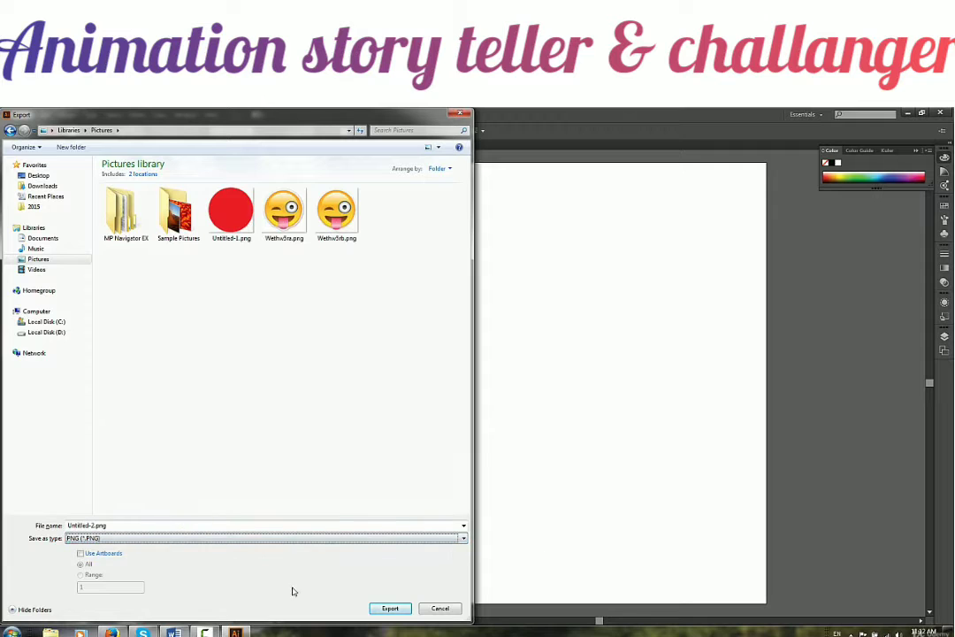
pyautogui.click(232, 214)
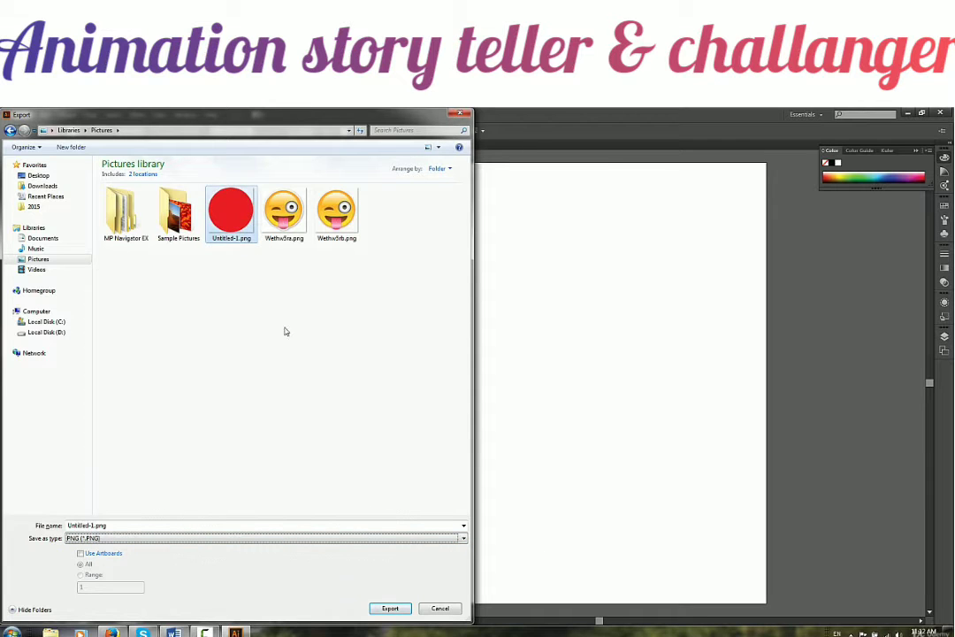
pyautogui.click(391, 607)
pyautogui.click(522, 406)
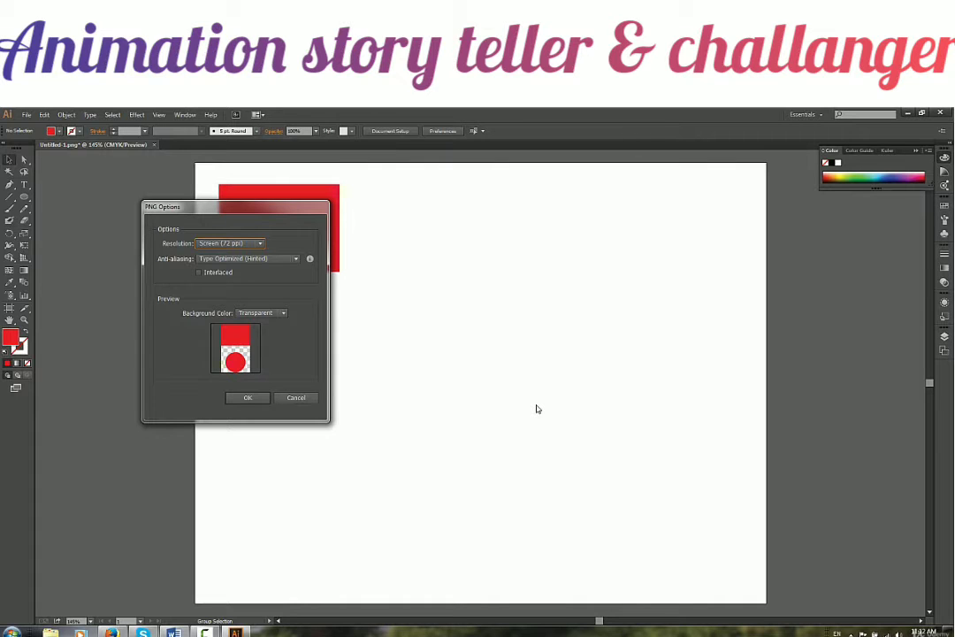
pyautogui.click(254, 397)
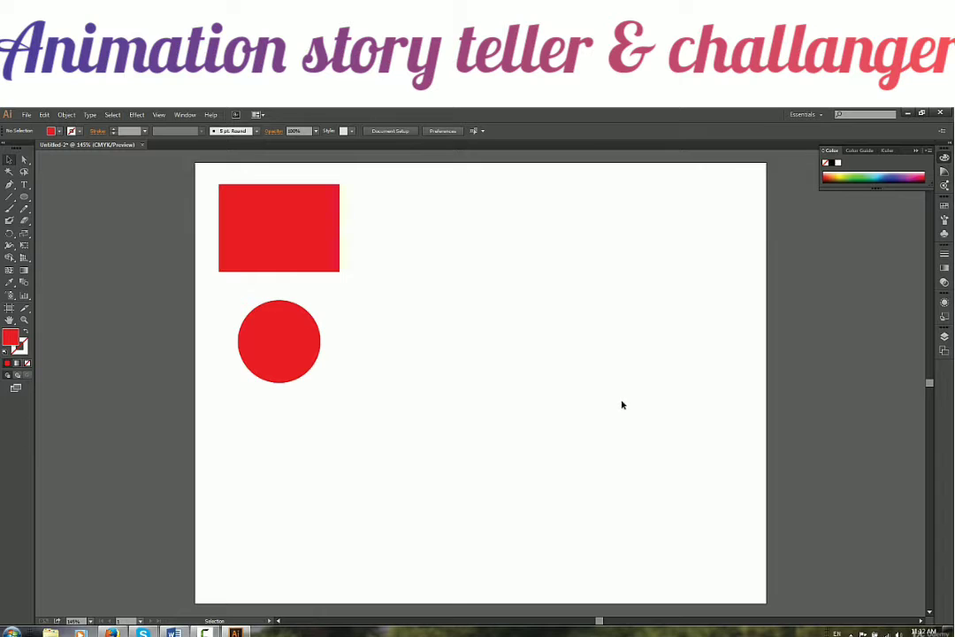
# Place the exported Untitled-1.png from the Pictures library on the artboard beside the vector shapes
pyautogui.click(51, 632)
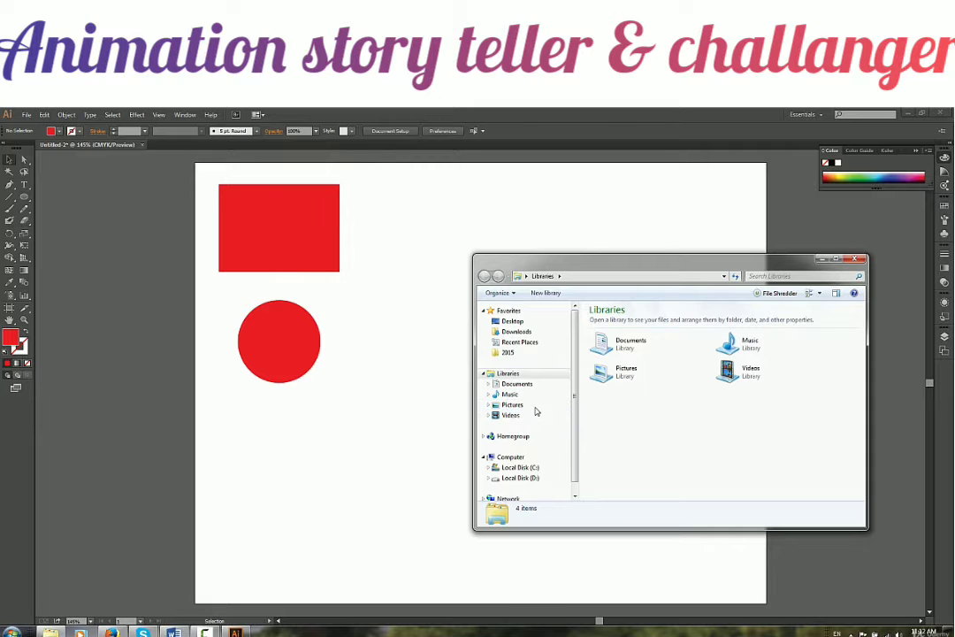
pyautogui.click(517, 405)
pyautogui.moveTo(720, 431); pyautogui.dragTo(428, 257)
pyautogui.click(414, 322)
pyautogui.click(471, 360)
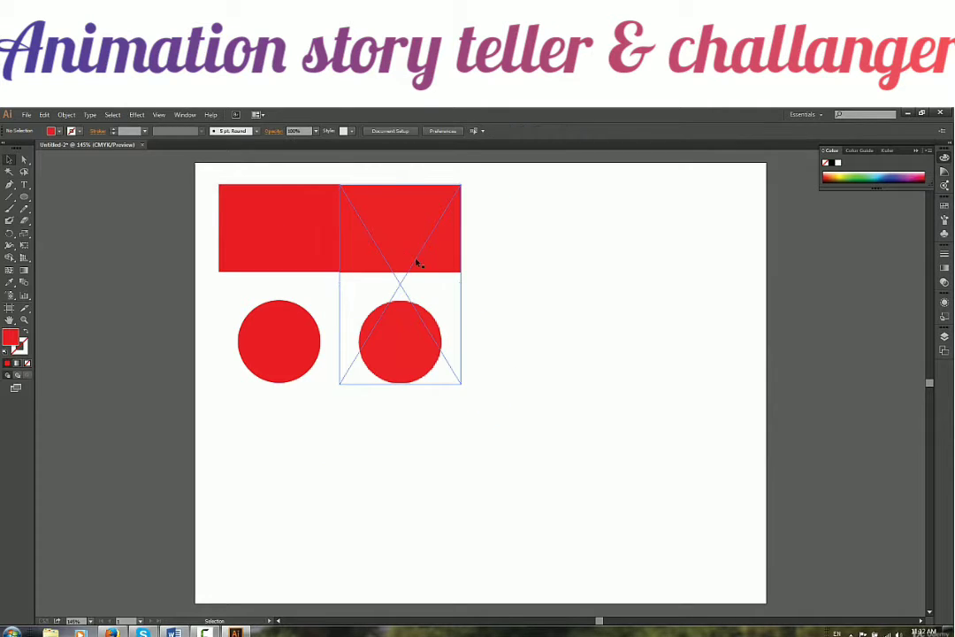
# Move the placed PNG slightly to the right so a gap separates it from the vector rectangle
pyautogui.click(428, 311)
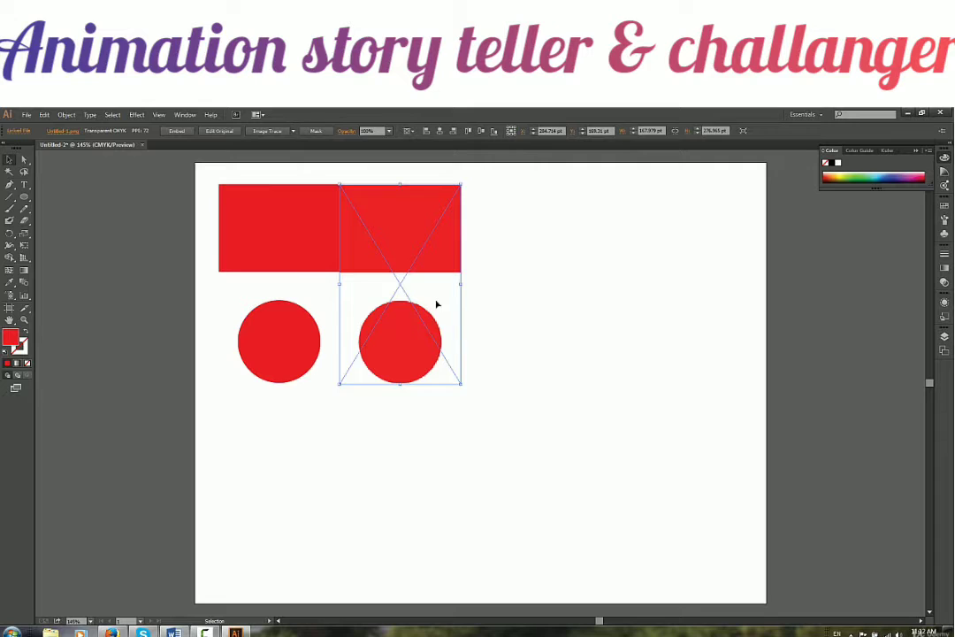
pyautogui.moveTo(435, 304); pyautogui.dragTo(463, 304)
pyautogui.click(519, 352)
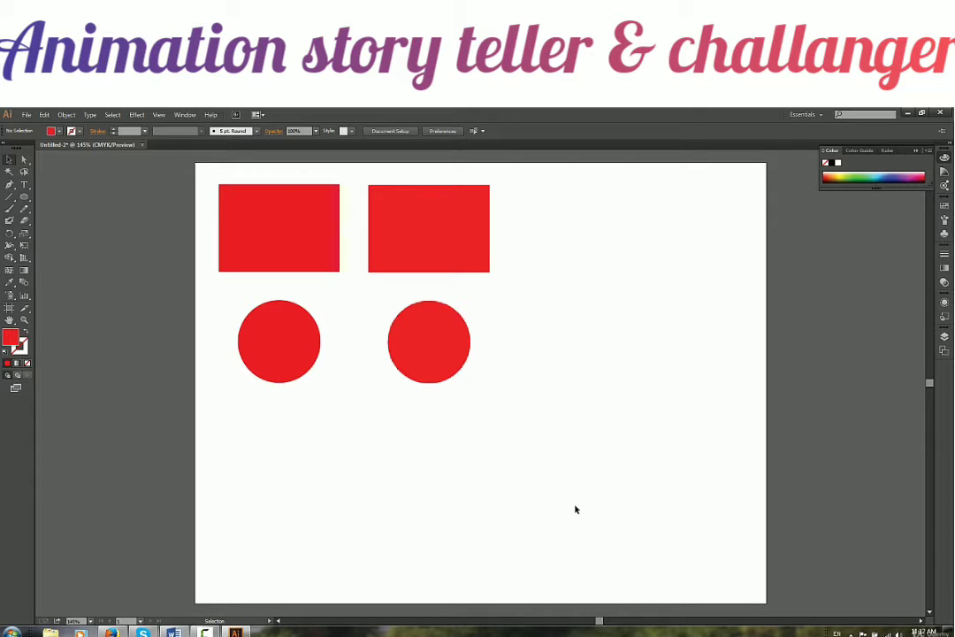
# Scale the vector shapes and the placed PNG up together to roughly two and a half times their size
pyautogui.moveTo(497, 177); pyautogui.dragTo(208, 360)
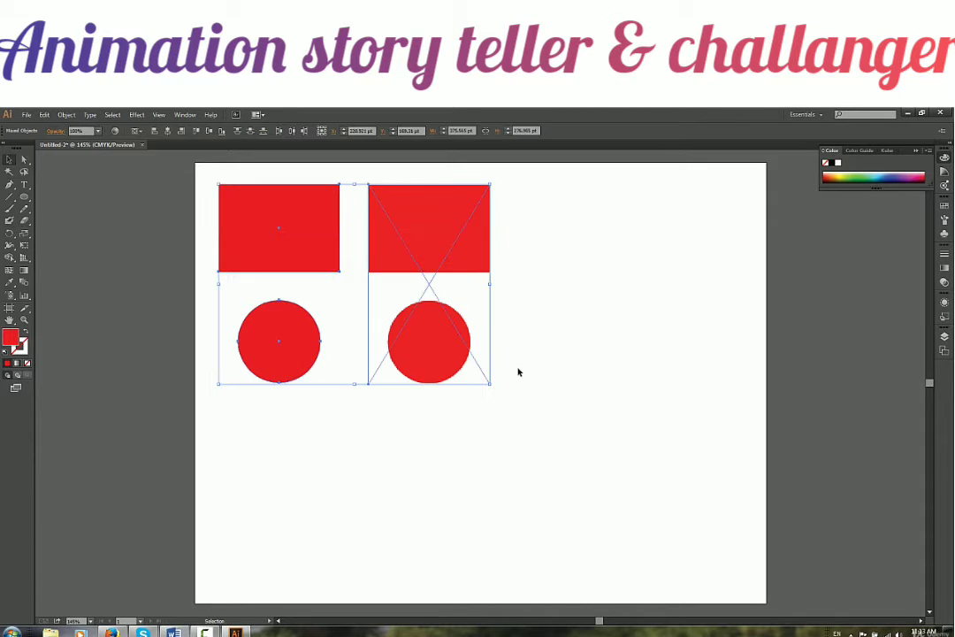
pyautogui.moveTo(490, 382); pyautogui.dragTo(756, 580)
pyautogui.moveTo(219, 184); pyautogui.dragTo(64, 310)
pyautogui.click(842, 405)
# Examine the enlarged vector circle's edge at up to 3200% magnification
pyautogui.moveTo(543, 468); pyautogui.dragTo(666, 158)
pyautogui.scroll(2, 548, 492)
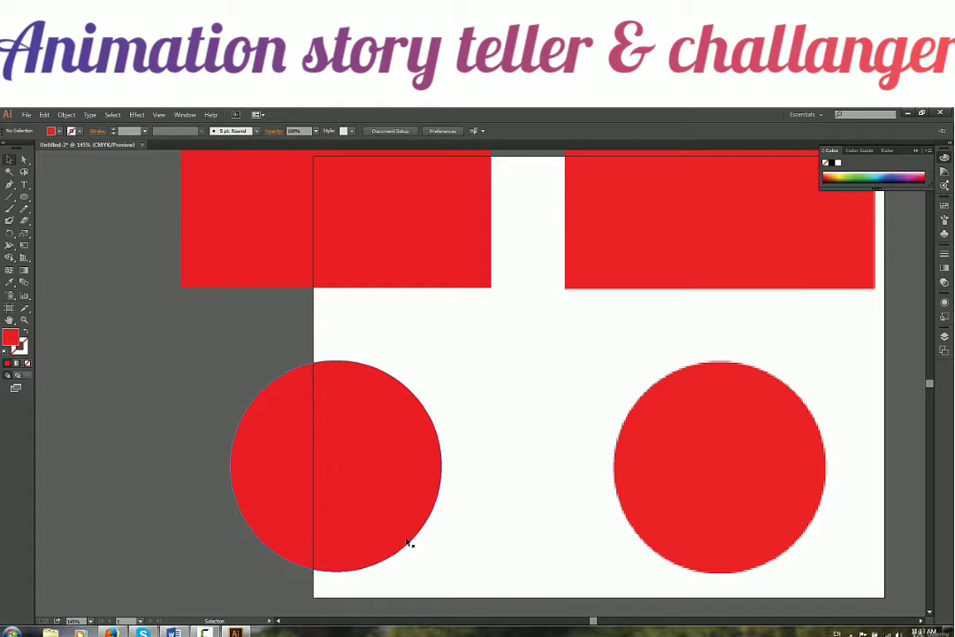
pyautogui.scroll(5, 441, 473)
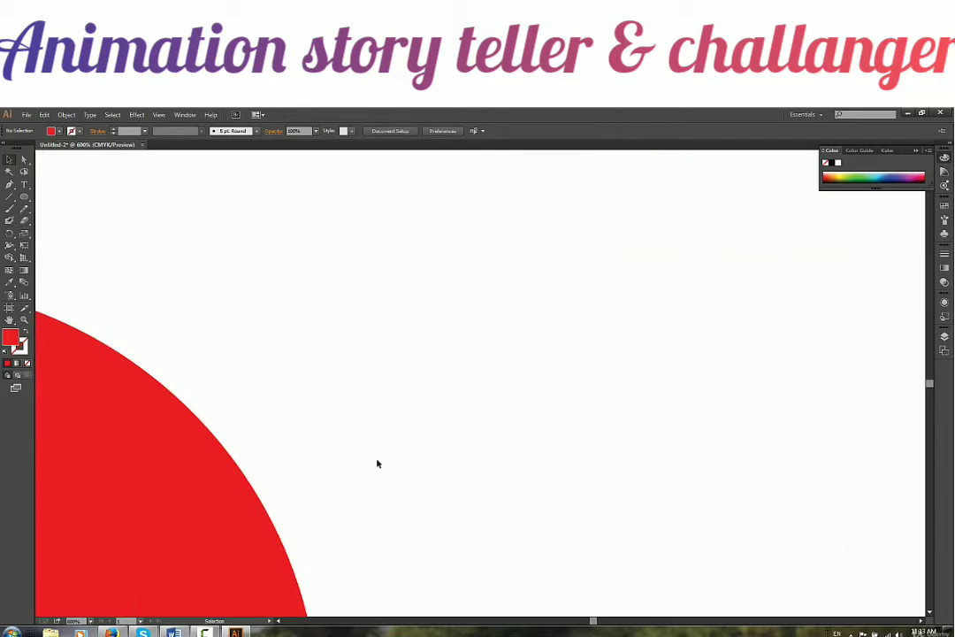
pyautogui.moveTo(294, 499); pyautogui.dragTo(625, 364)
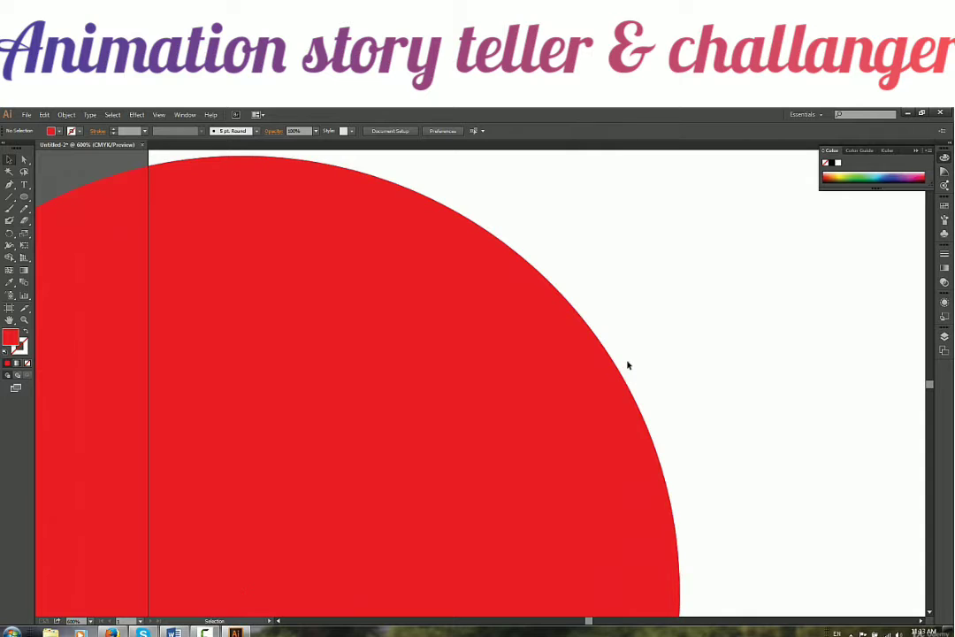
pyautogui.scroll(5, 639, 364)
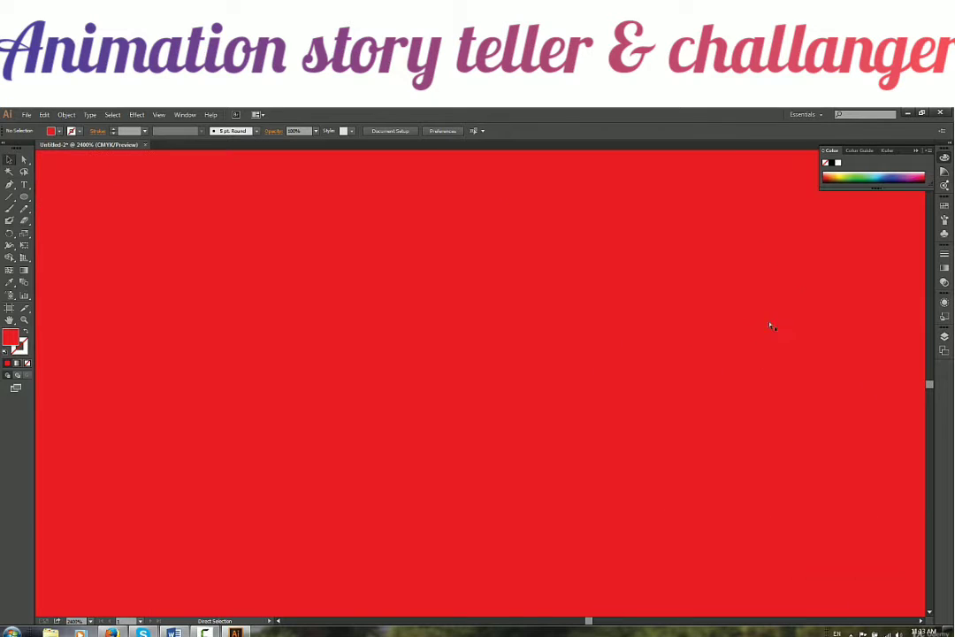
pyautogui.moveTo(827, 294); pyautogui.dragTo(460, 301)
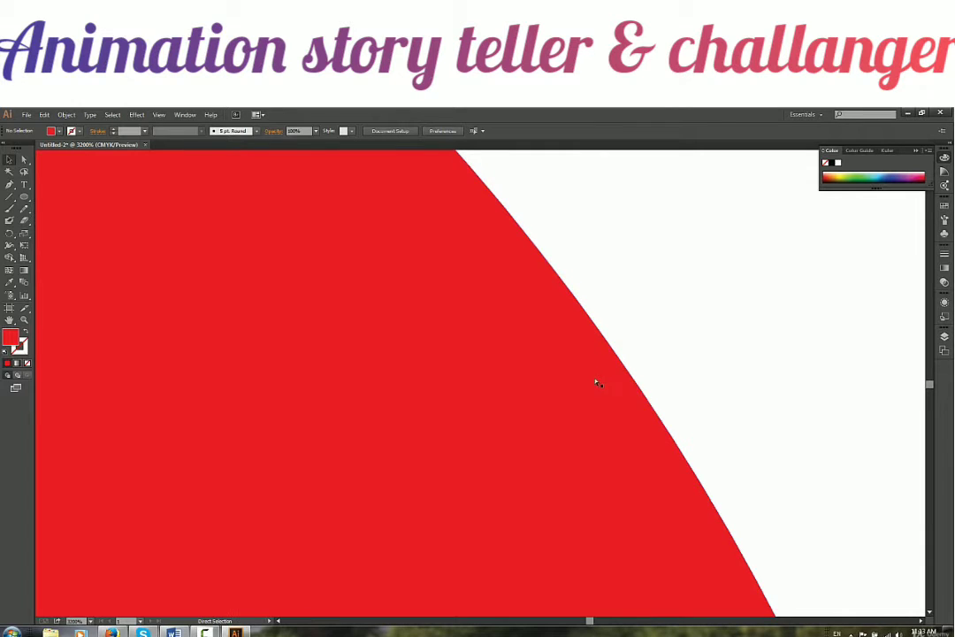
# Return to 100% magnification and compare the vector shapes' edges with those of the placed PNG
pyautogui.hotkey('ctrl', '-')
pyautogui.hotkey('ctrl', '-')
pyautogui.hotkey('ctrl', '-')
pyautogui.hotkey('ctrl', '-')
pyautogui.hotkey('ctrl', '-')
pyautogui.hotkey('ctrl', '-')
pyautogui.hotkey('ctrl', '-')
pyautogui.hotkey('ctrl', '-')
pyautogui.hotkey('ctrl', '-')
pyautogui.hotkey('ctrl', '-')
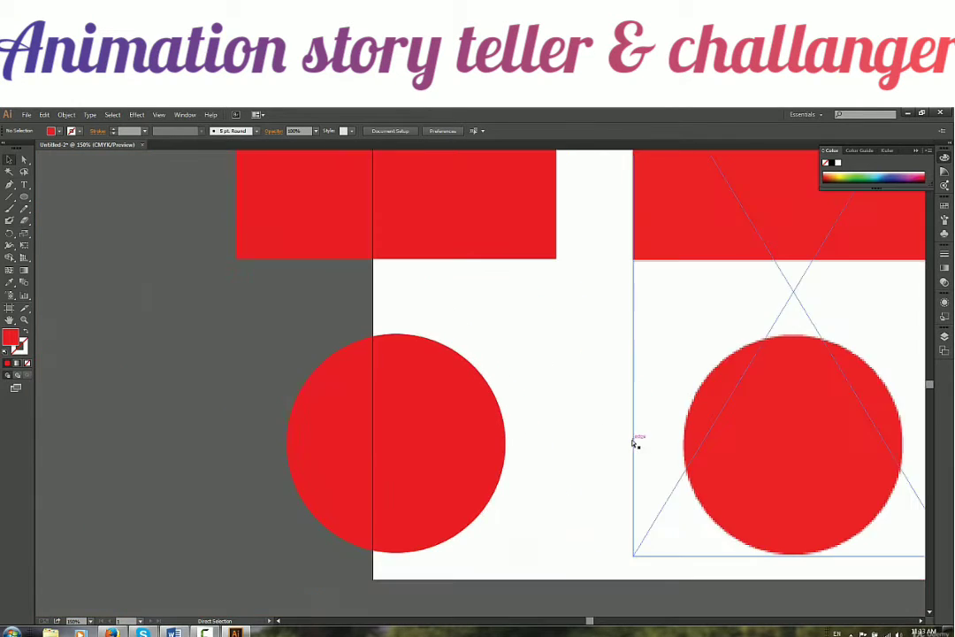
pyautogui.moveTo(639, 323); pyautogui.dragTo(605, 329)
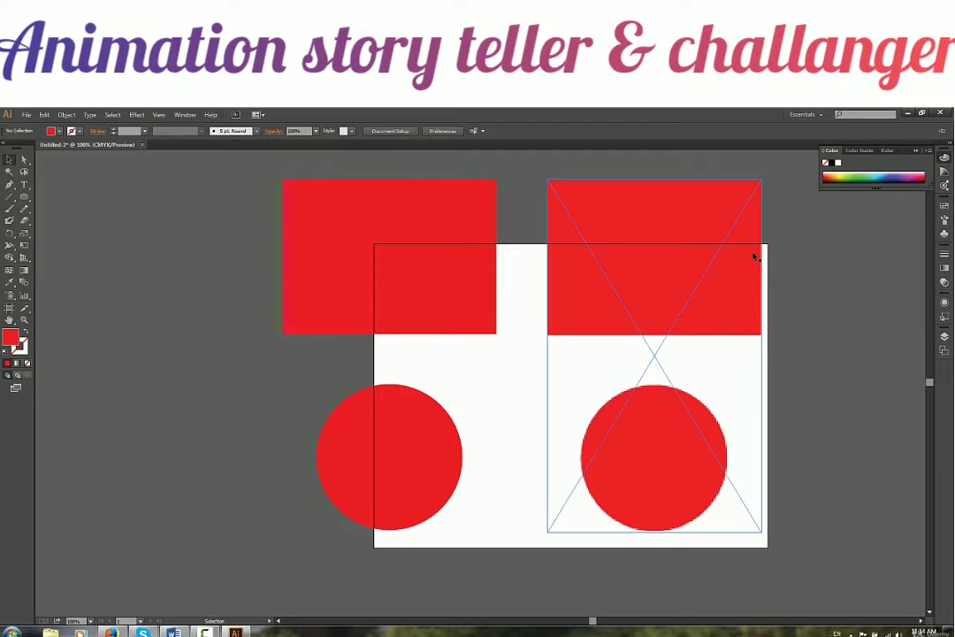
pyautogui.click(419, 561)
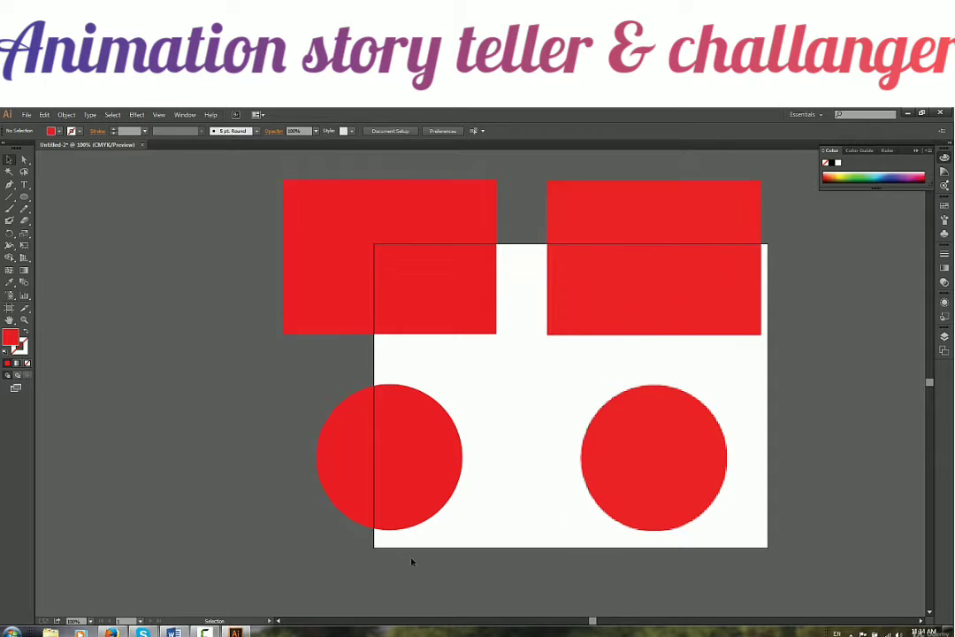
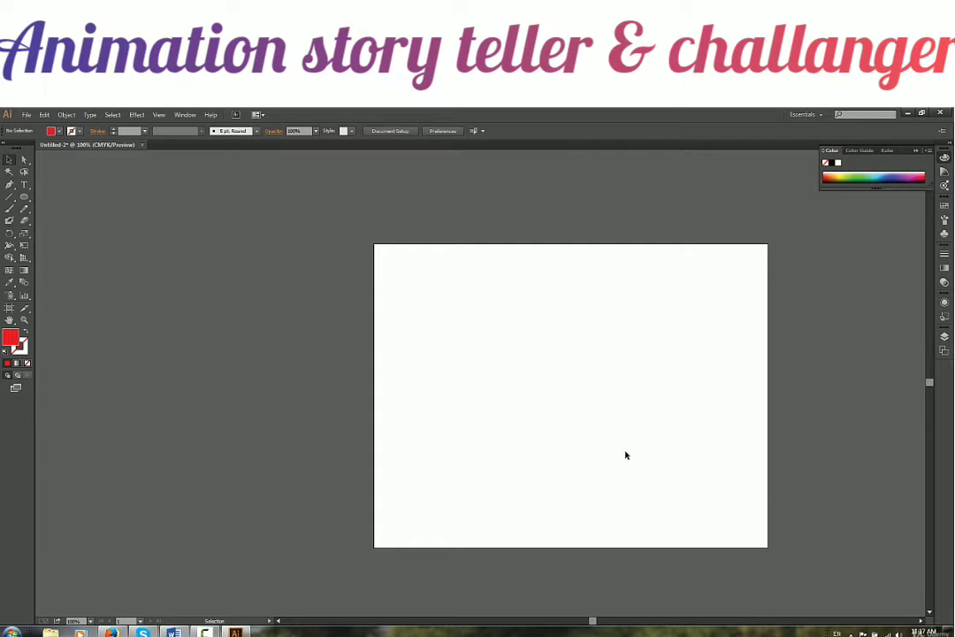
# Fit the artboard in the window and collapse the expanded Color panel
pyautogui.hotkey('ctrl', '0')
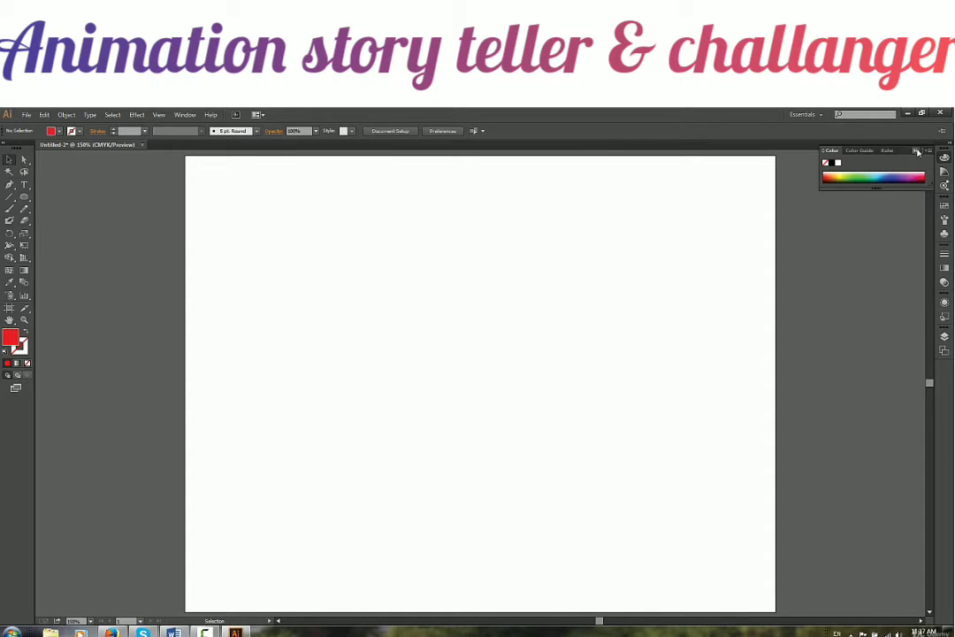
pyautogui.click(728, 251)
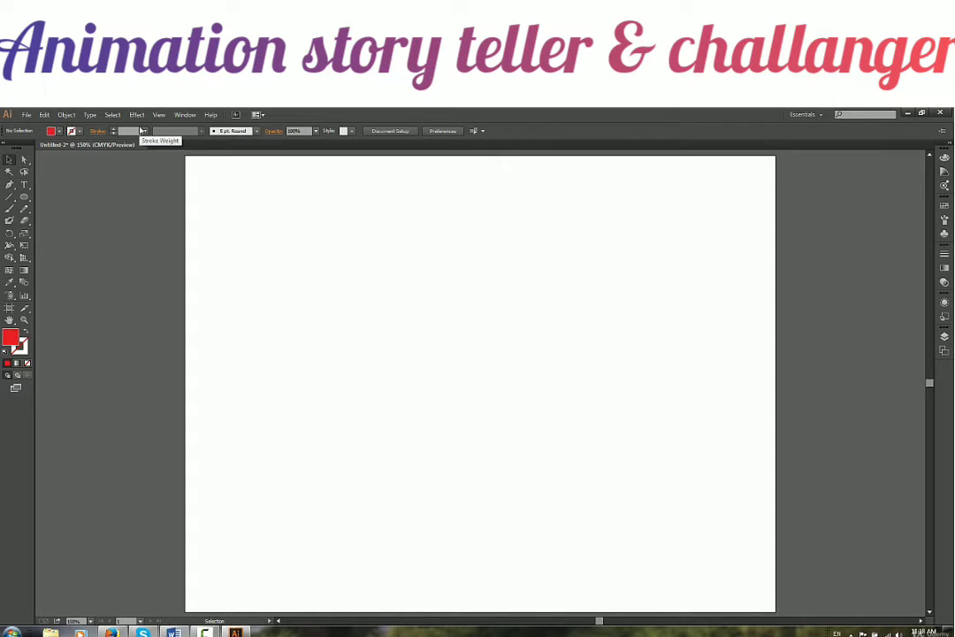
# Examine the File, Type, Select, View, Help, Object, Effect and Window command lists, including the brush libraries
pyautogui.click(27, 116)
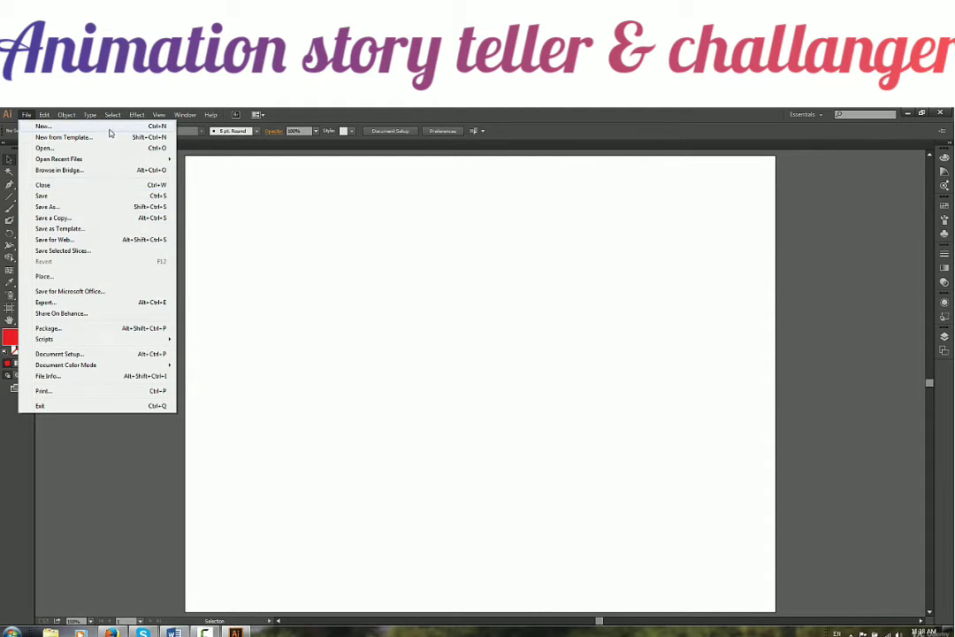
pyautogui.moveTo(44, 115)
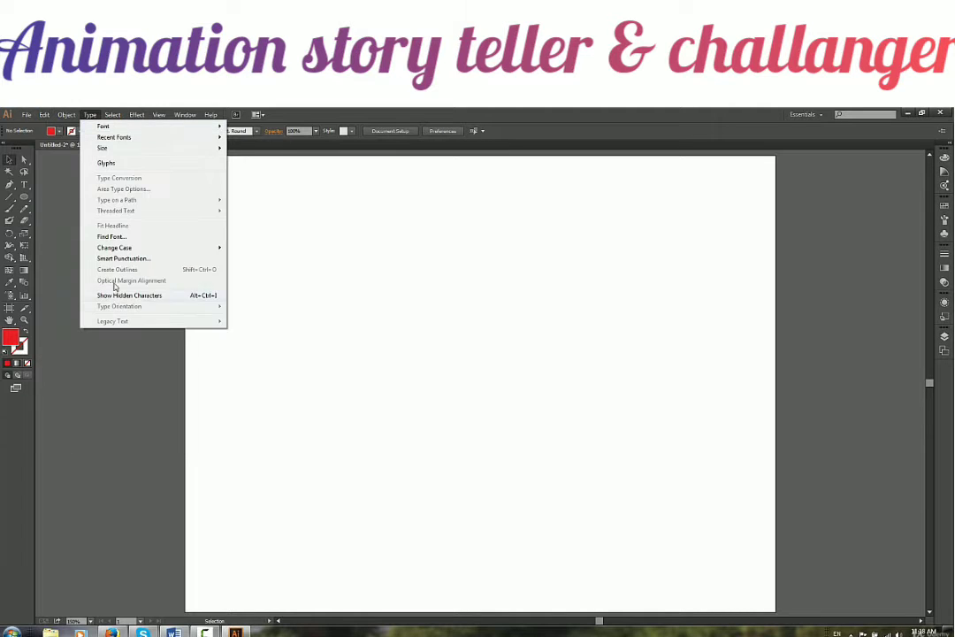
pyautogui.click(90, 115)
pyautogui.click(111, 116)
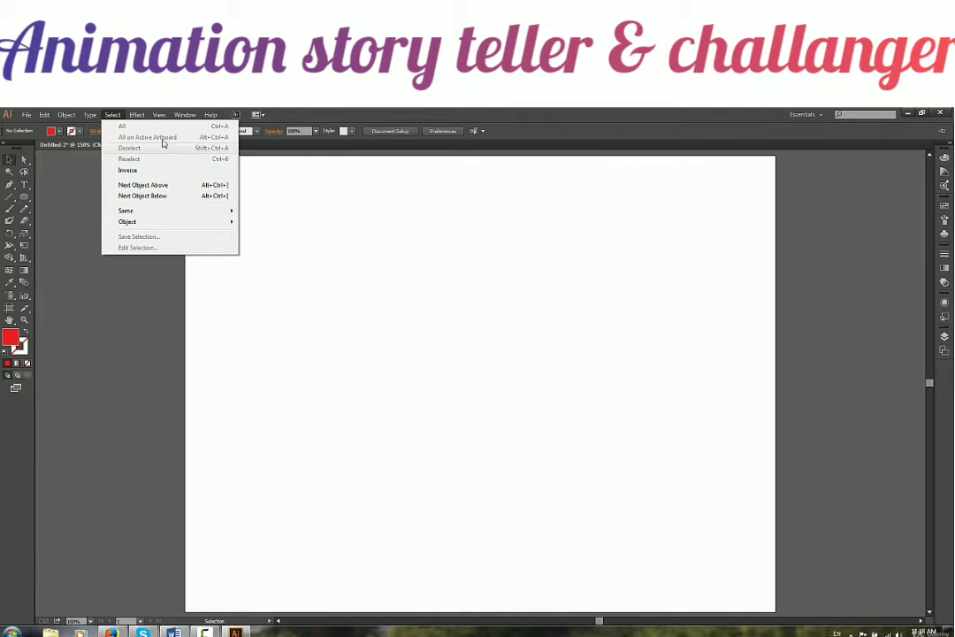
pyautogui.moveTo(137, 115)
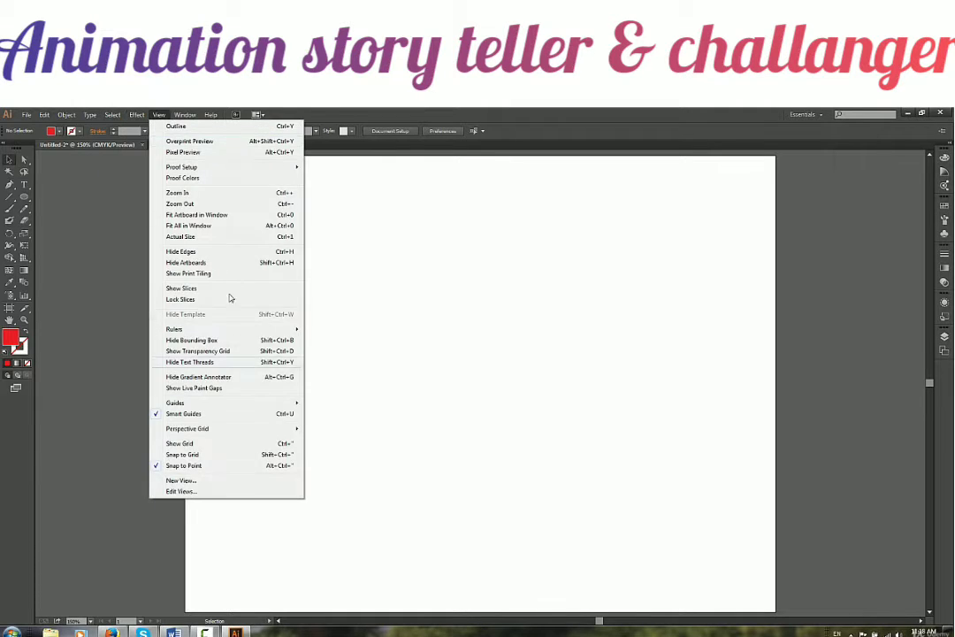
pyautogui.moveTo(184, 116)
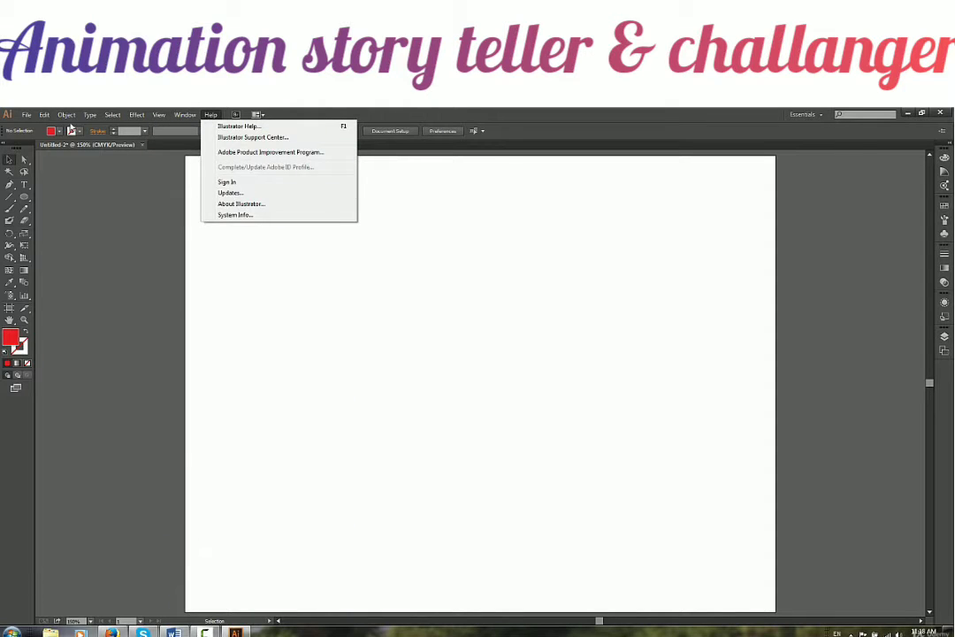
pyautogui.moveTo(66, 121)
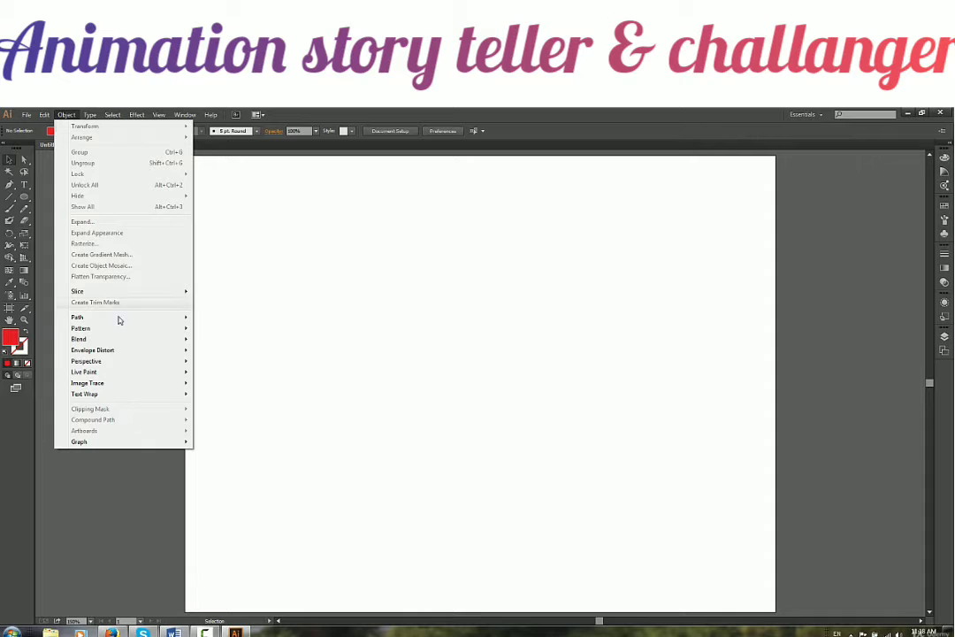
pyautogui.moveTo(169, 291)
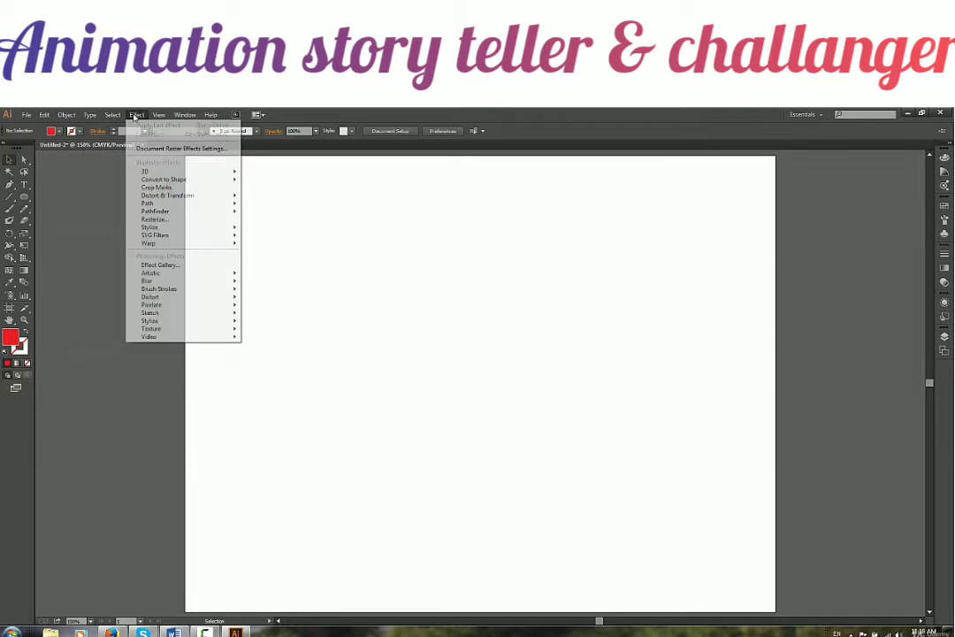
pyautogui.moveTo(193, 273)
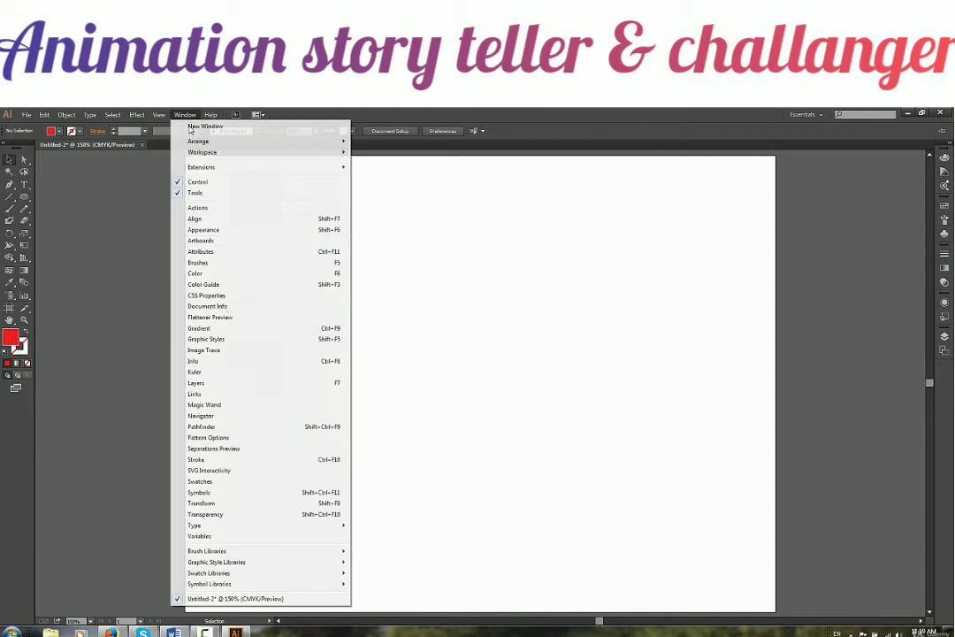
pyautogui.moveTo(341, 550)
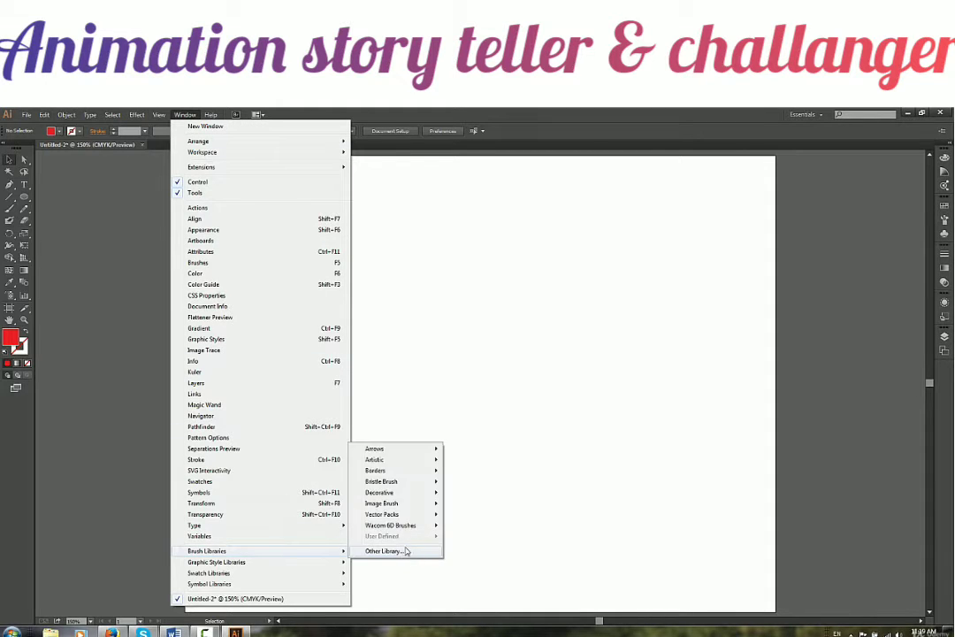
pyautogui.moveTo(422, 515)
pyautogui.moveTo(426, 451)
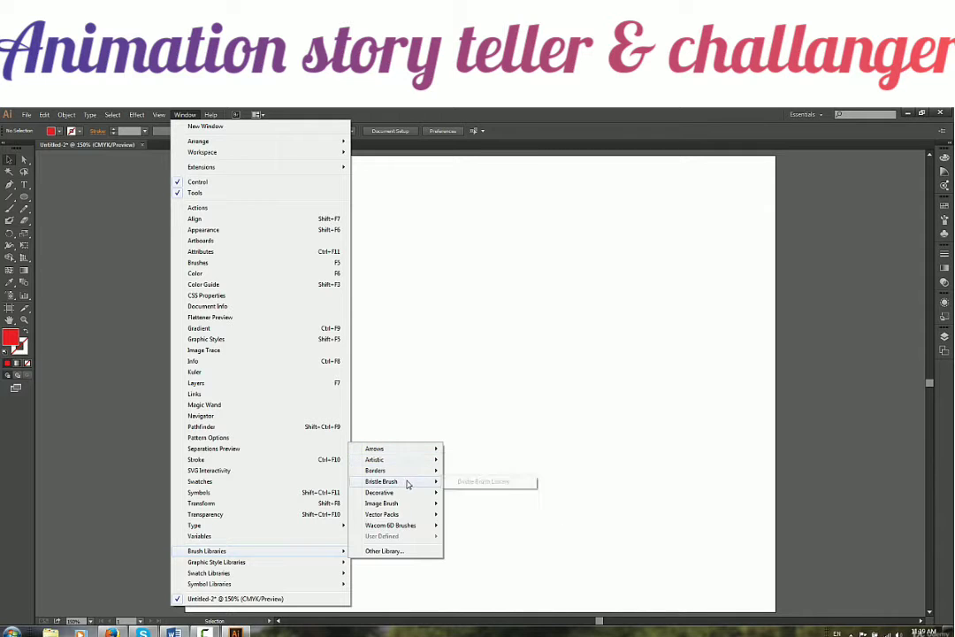
pyautogui.click(387, 213)
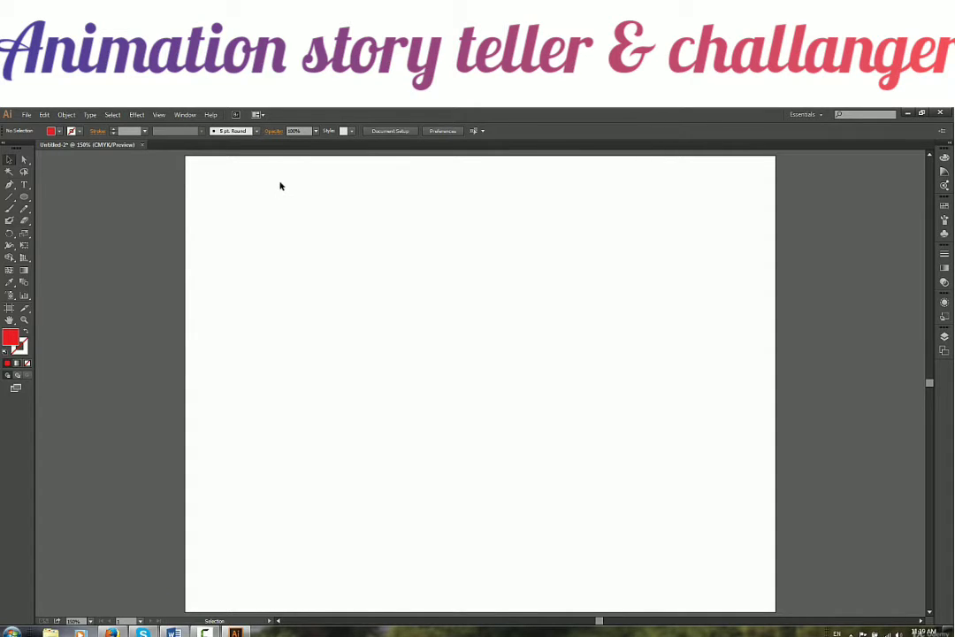
# Close the current document without saving its changes and create a new document with the offered settings
pyautogui.click(142, 144)
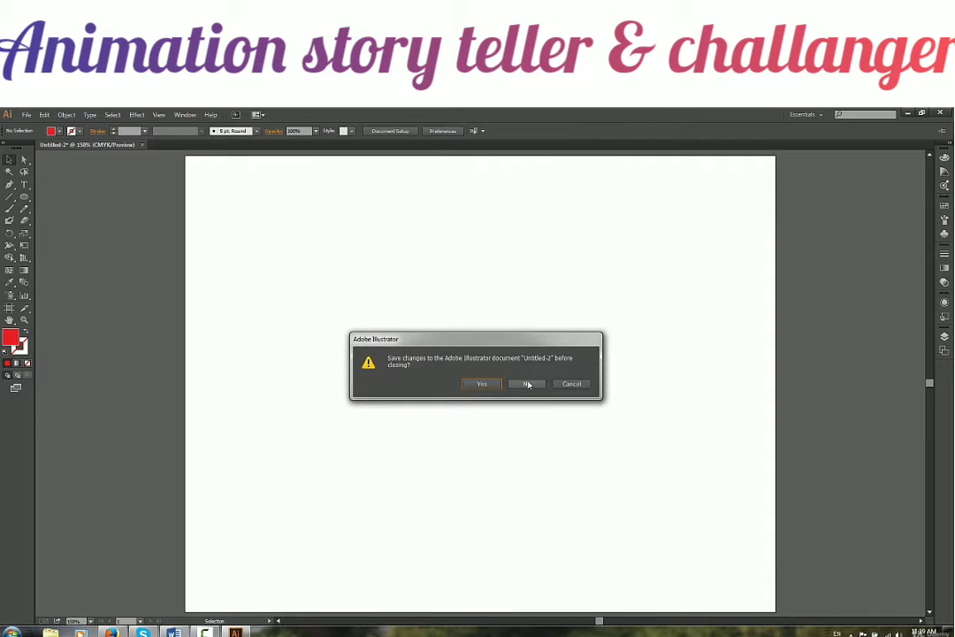
pyautogui.click(525, 383)
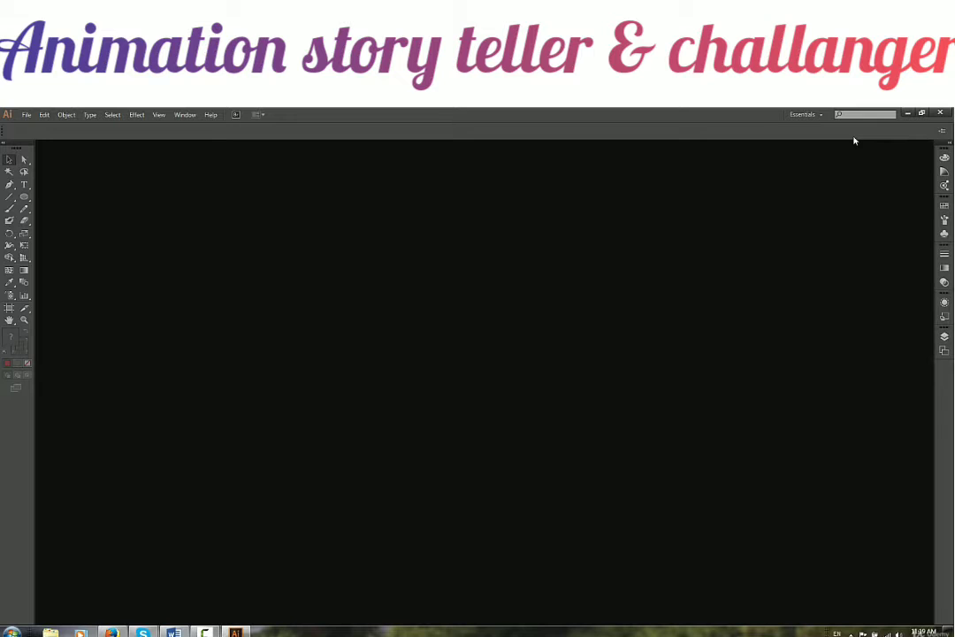
pyautogui.click(26, 114)
pyautogui.click(40, 126)
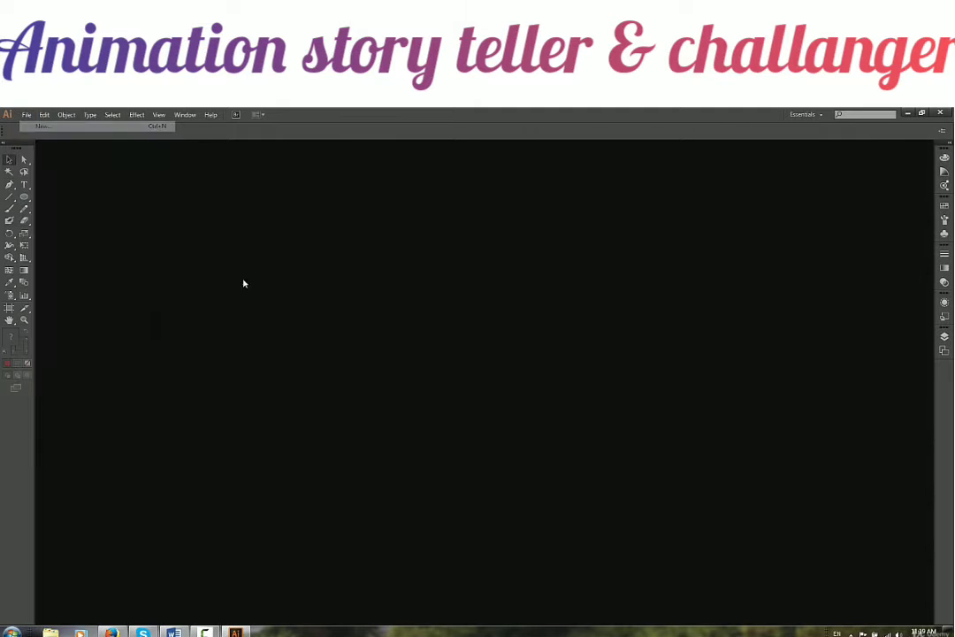
pyautogui.click(497, 442)
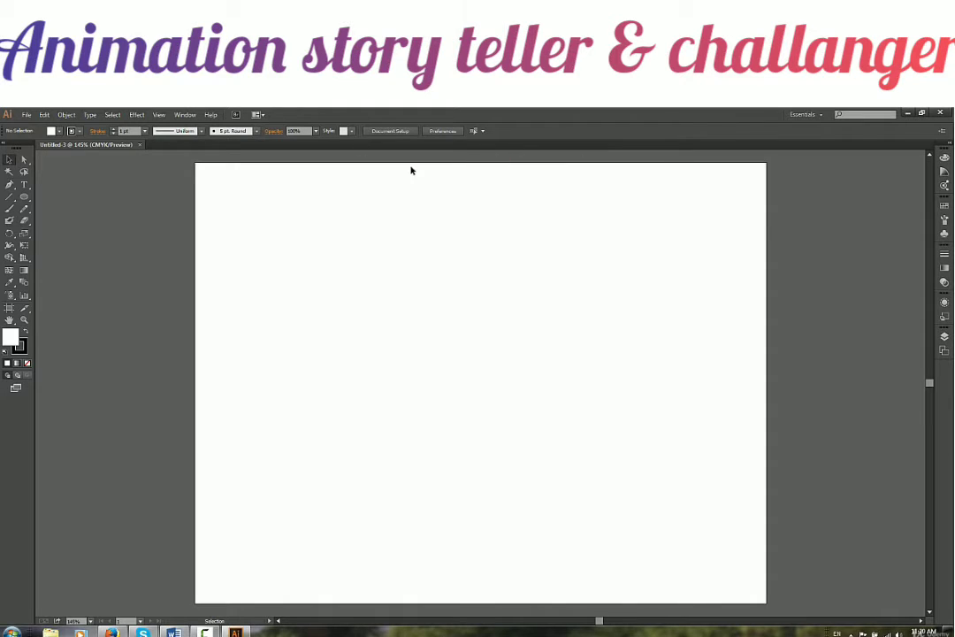
pyautogui.click(25, 159)
pyautogui.click(9, 159)
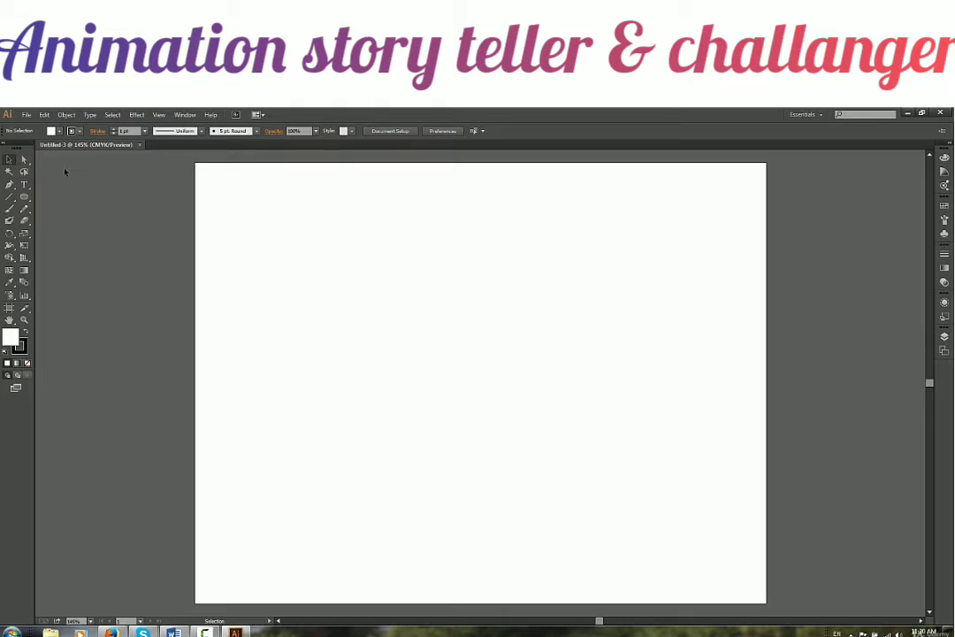
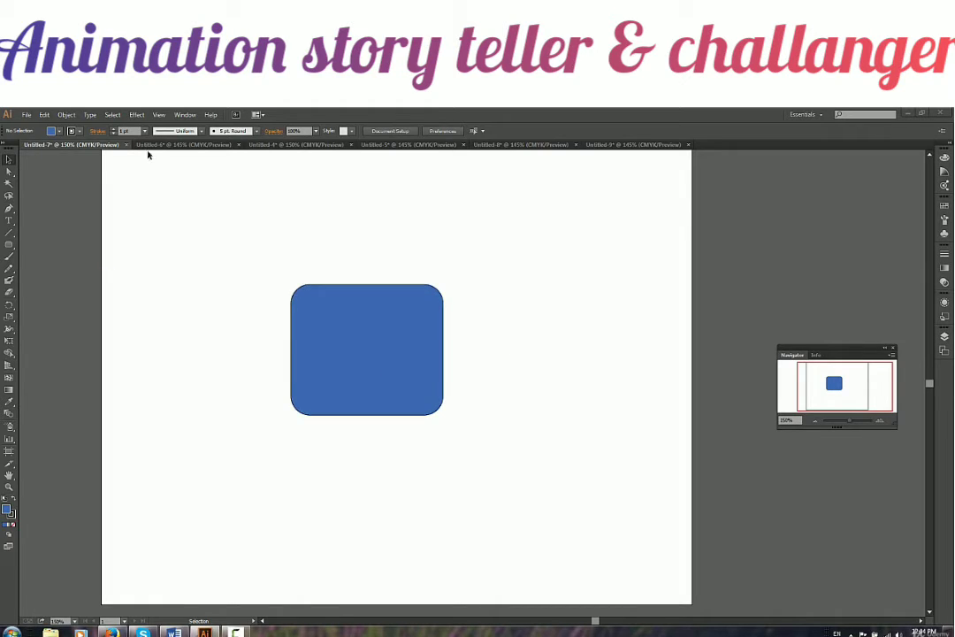
# Close all six open documents, Untitled-4 to Untitled-9, without saving their changes
pyautogui.click(688, 145)
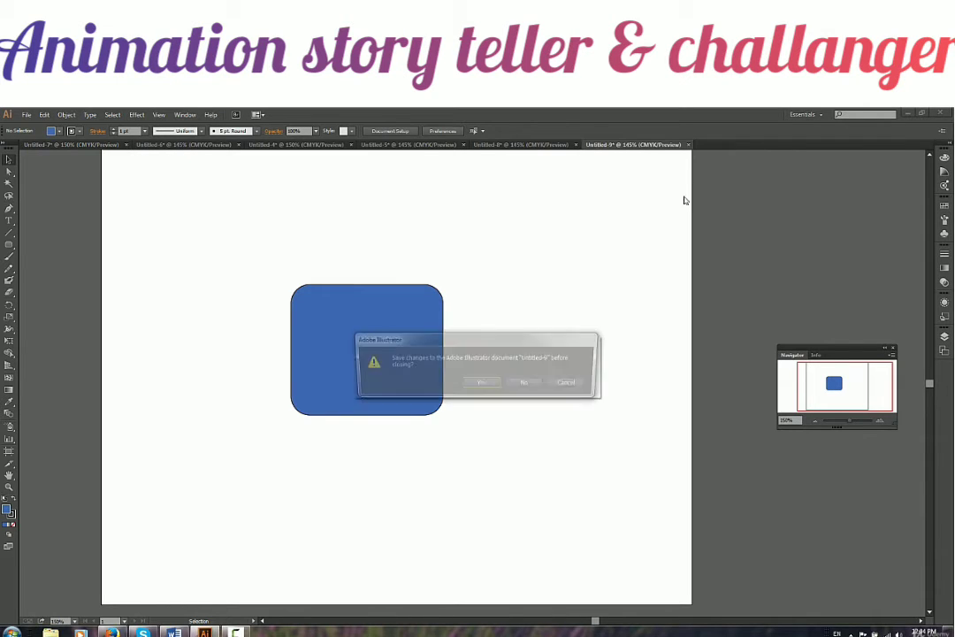
pyautogui.click(526, 384)
pyautogui.click(576, 145)
pyautogui.click(526, 383)
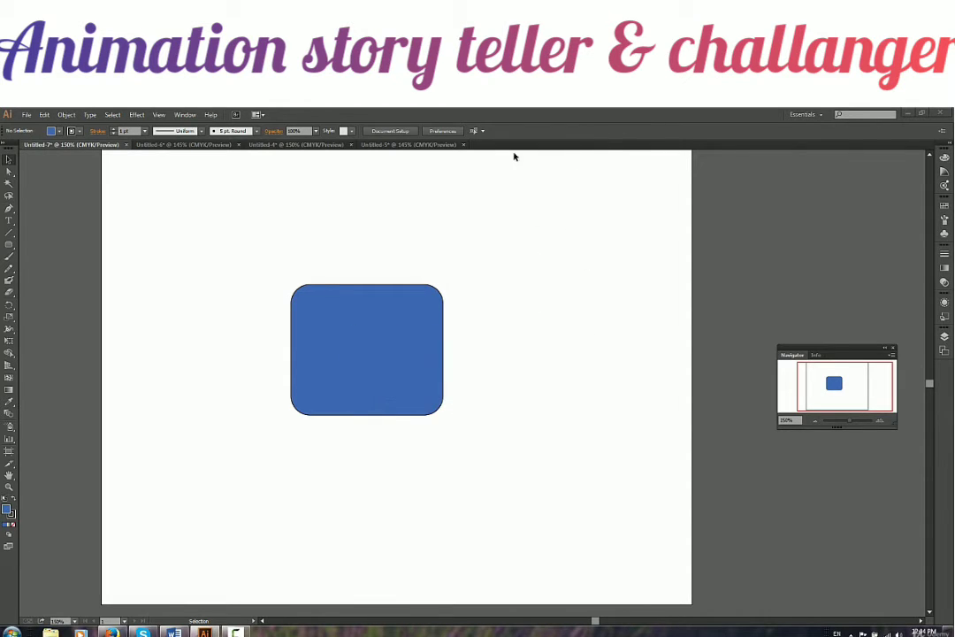
pyautogui.click(464, 145)
pyautogui.click(523, 385)
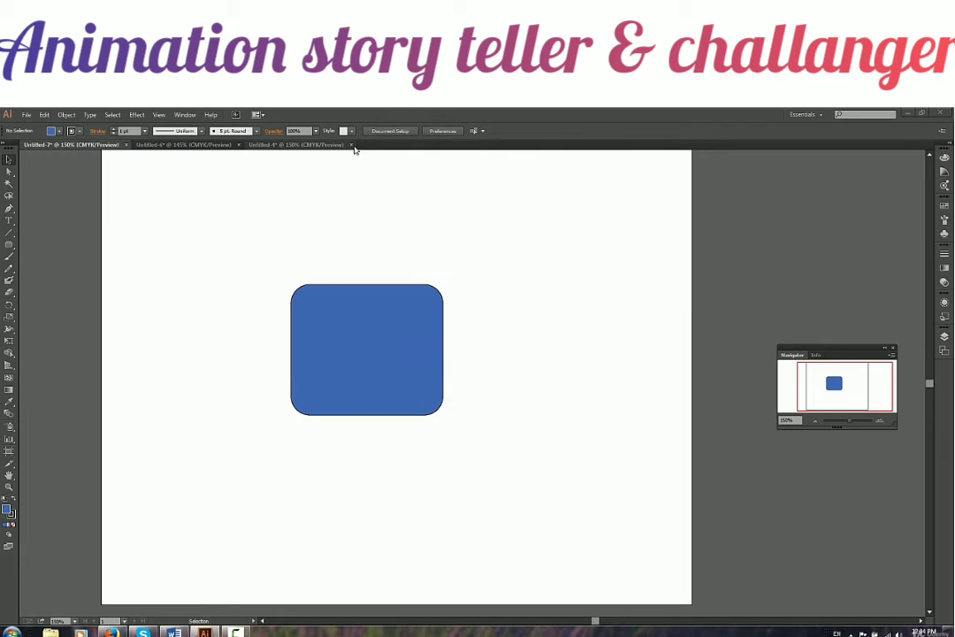
pyautogui.click(351, 144)
pyautogui.click(523, 386)
pyautogui.click(237, 144)
pyautogui.click(525, 384)
pyautogui.click(125, 144)
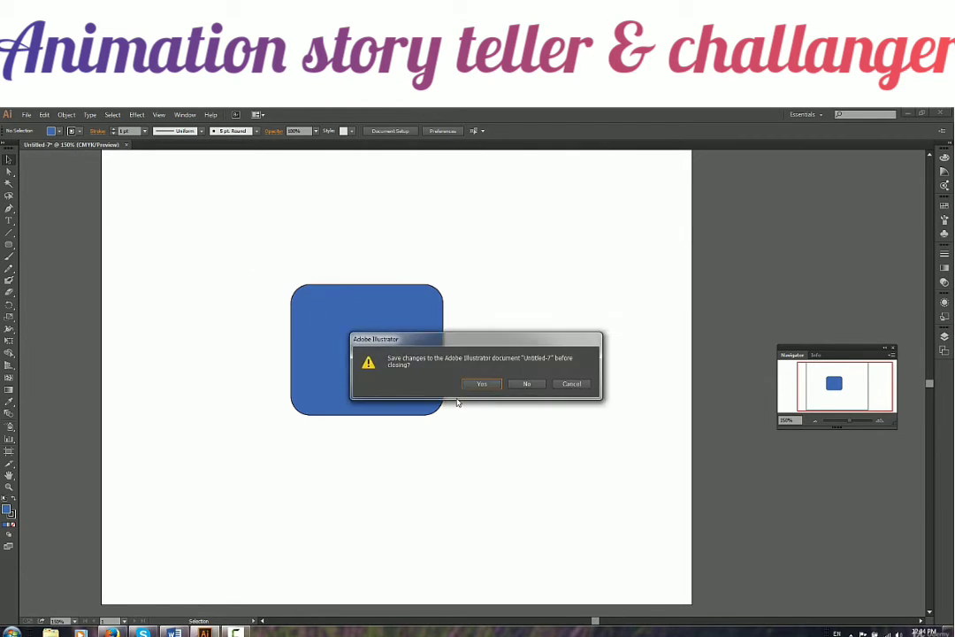
pyautogui.click(527, 384)
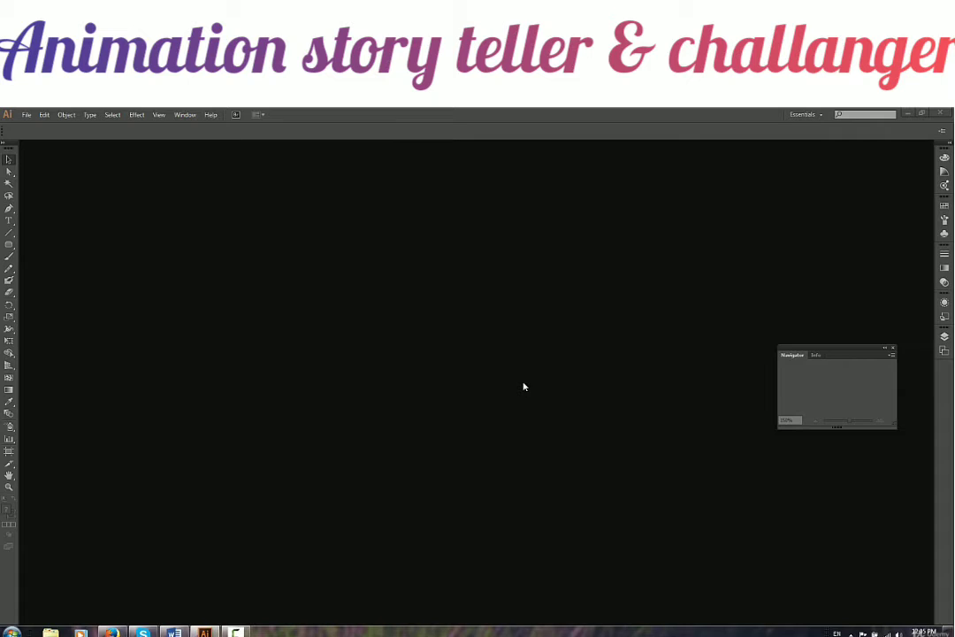
# Start a new document and name it Demo
pyautogui.click(27, 114)
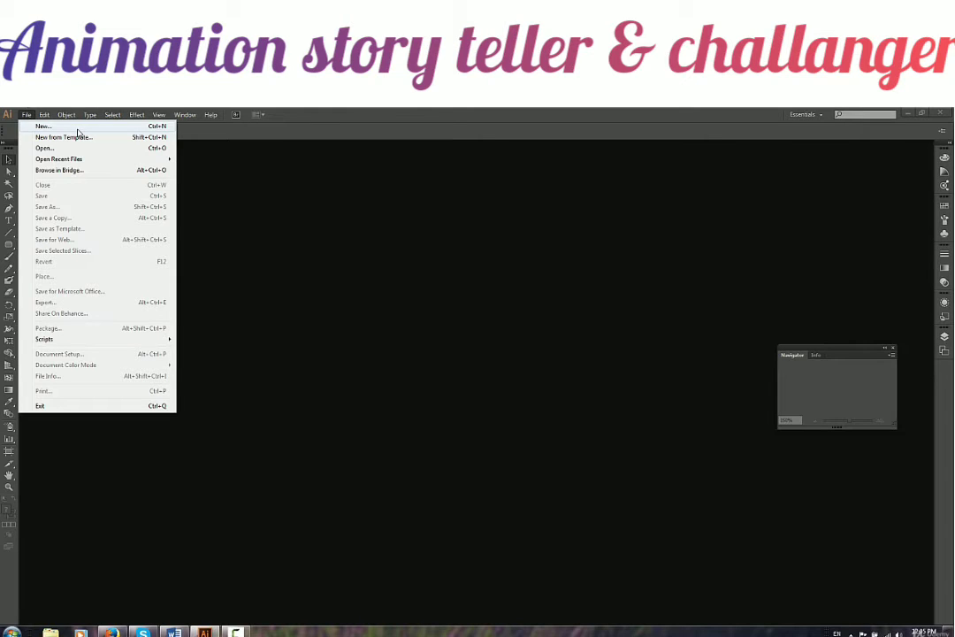
pyautogui.click(320, 270)
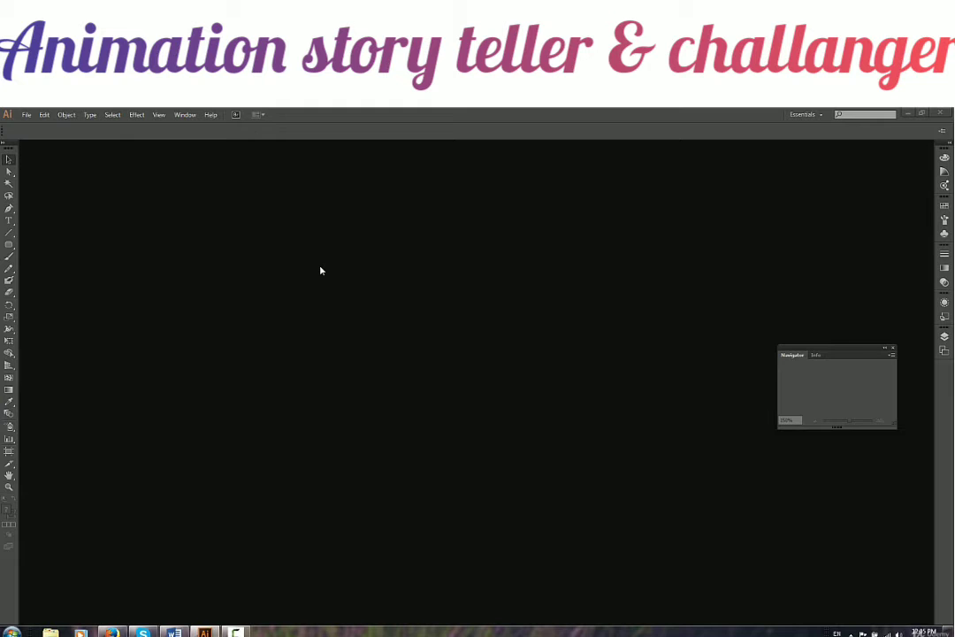
pyautogui.hotkey('ctrl', 'n')
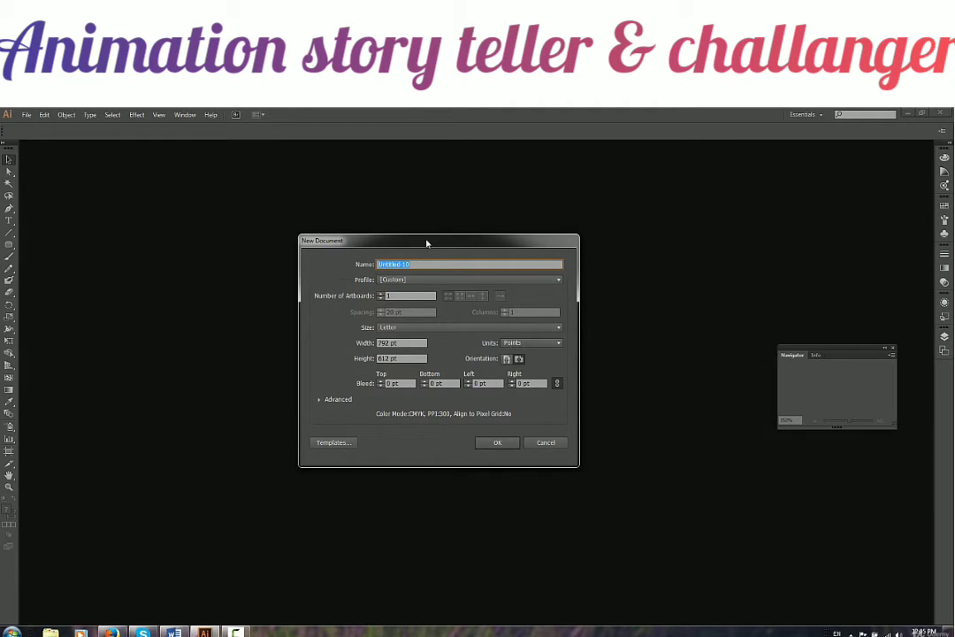
pyautogui.moveTo(432, 242); pyautogui.dragTo(453, 240)
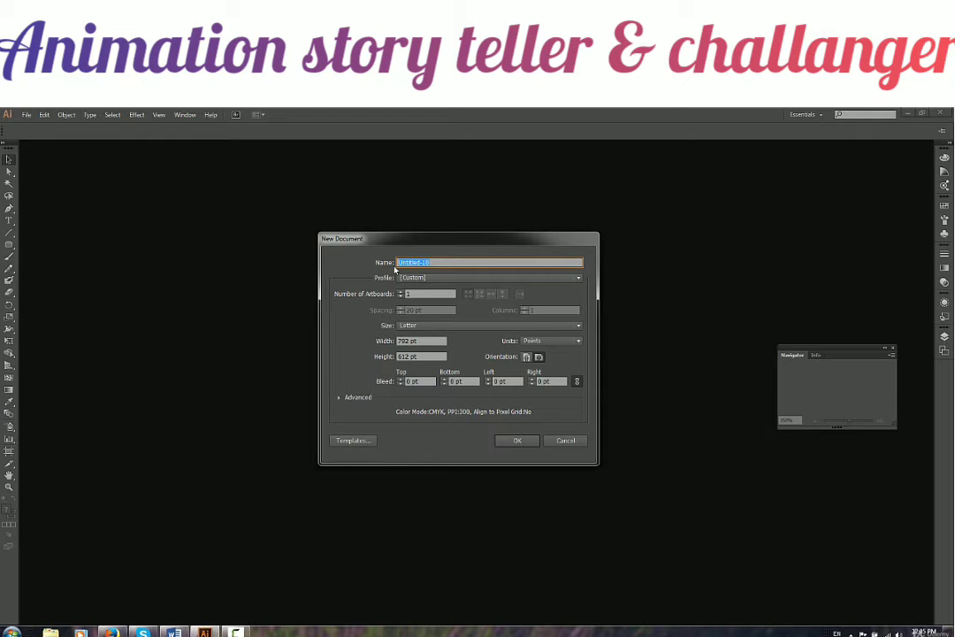
pyautogui.write('Demo')
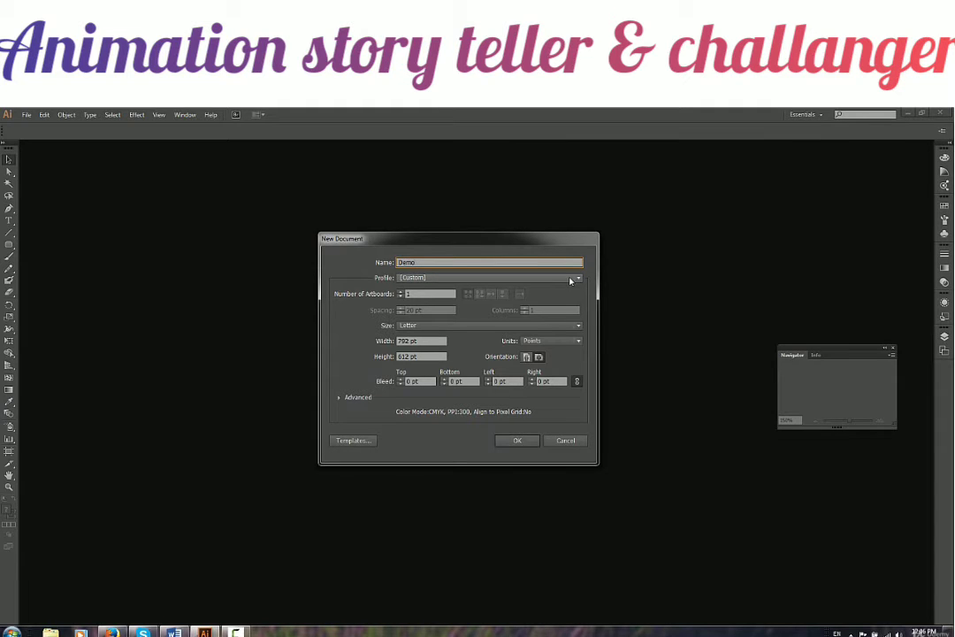
# Try the Web profile for the new document, and finally set its profile to Print
pyautogui.click(521, 279)
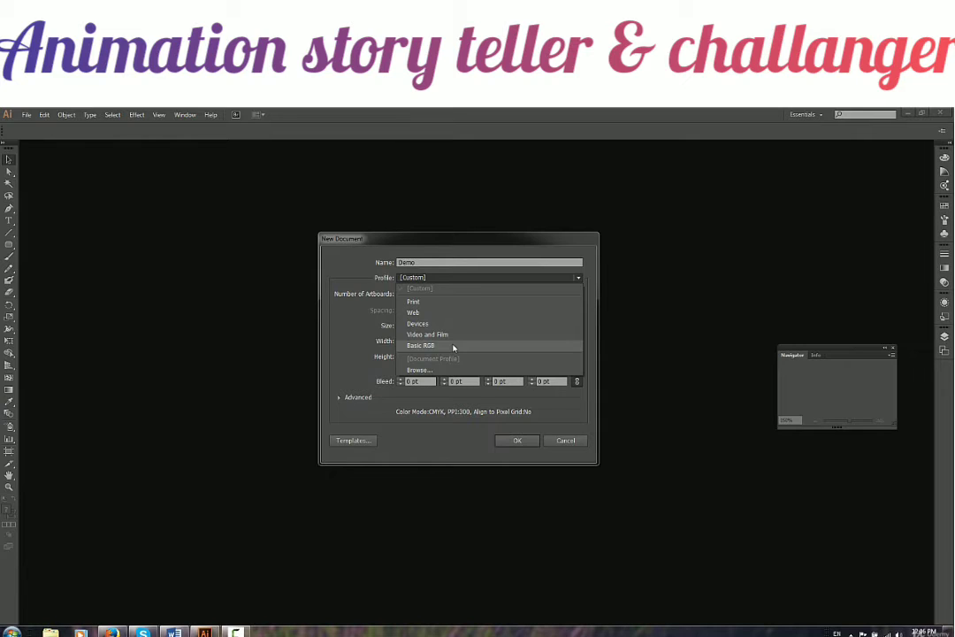
pyautogui.click(420, 312)
pyautogui.click(462, 279)
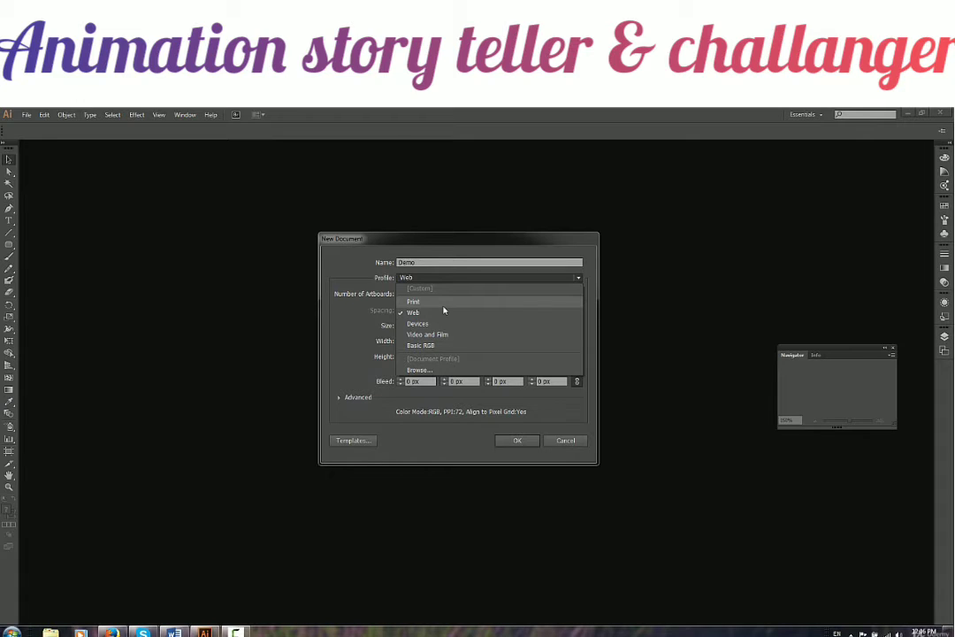
pyautogui.click(433, 302)
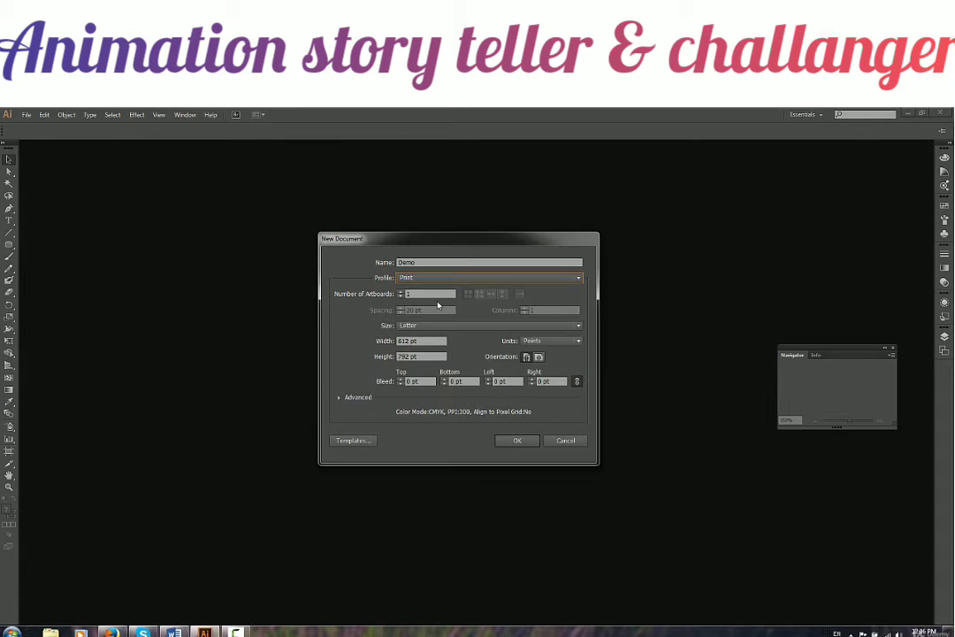
pyautogui.click(468, 280)
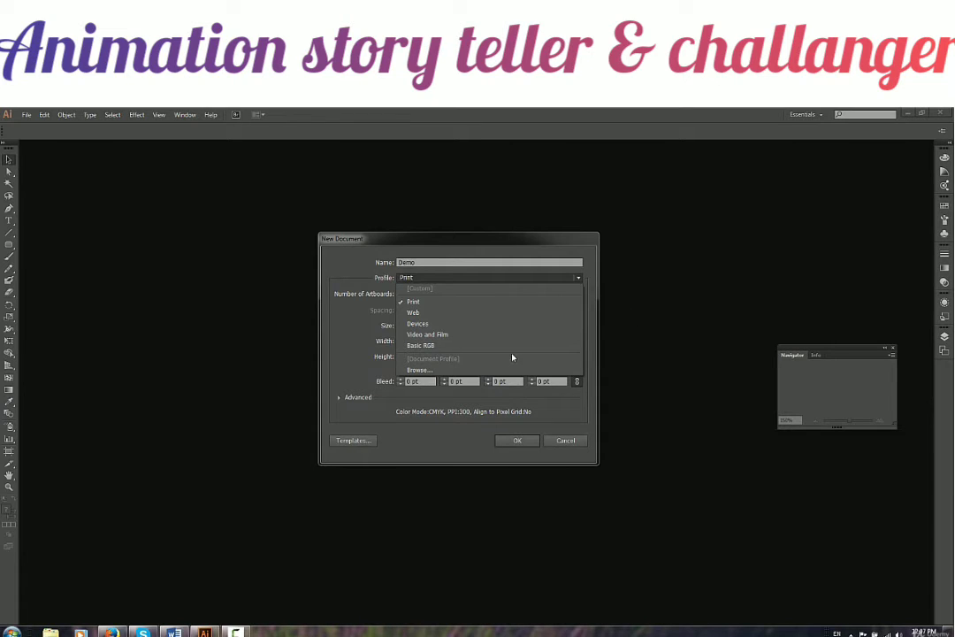
pyautogui.click(483, 302)
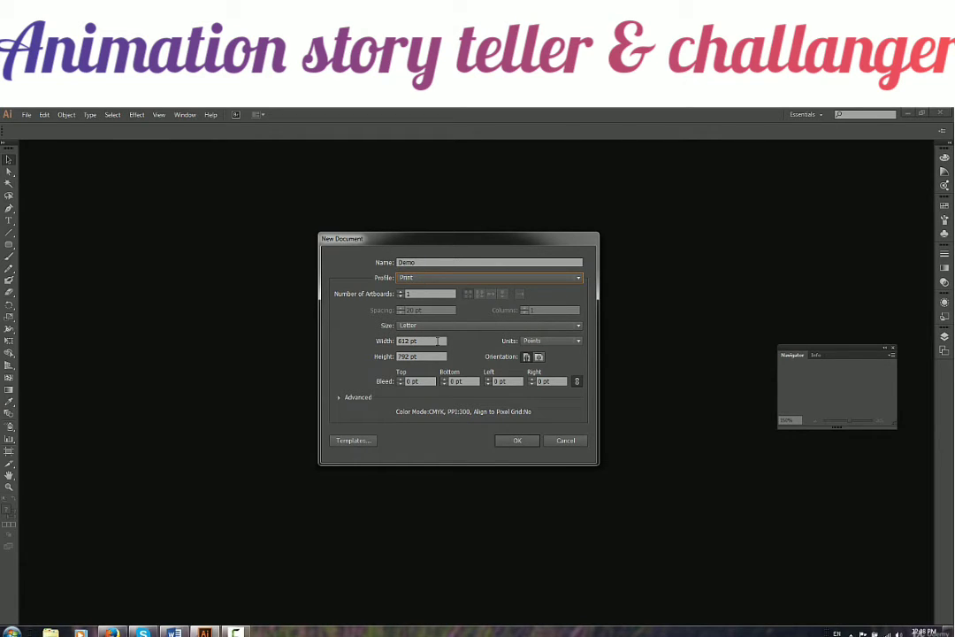
# Keep the Letter size for the new Demo document and check its width and height values
pyautogui.click(434, 325)
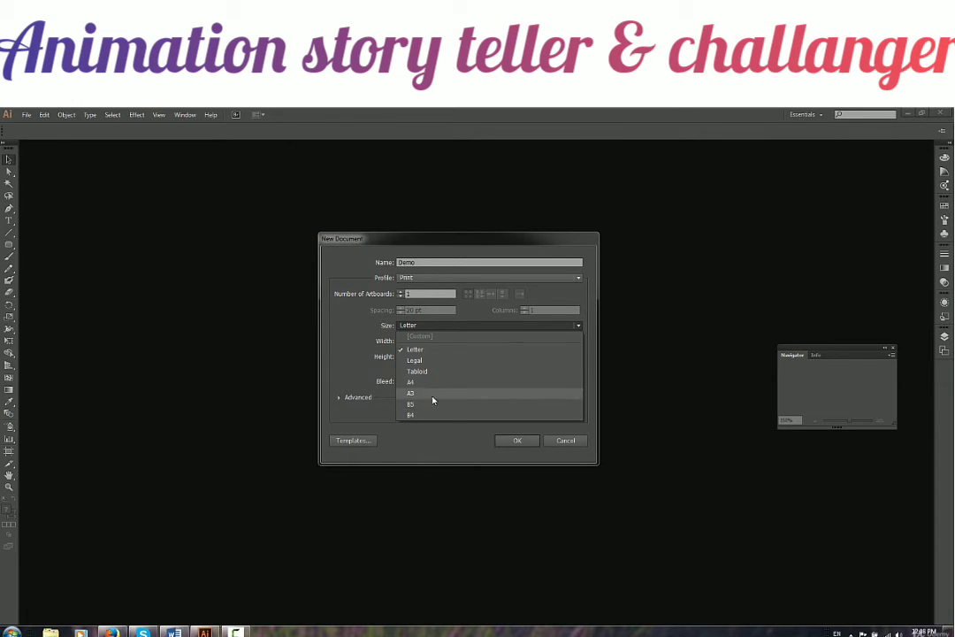
pyautogui.click(451, 349)
pyautogui.click(471, 326)
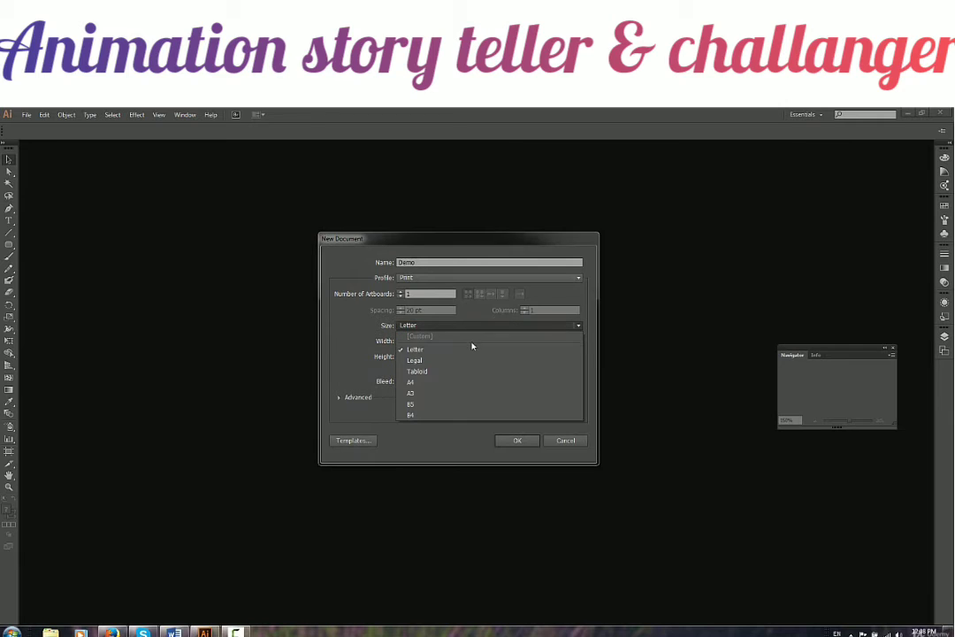
pyautogui.click(441, 350)
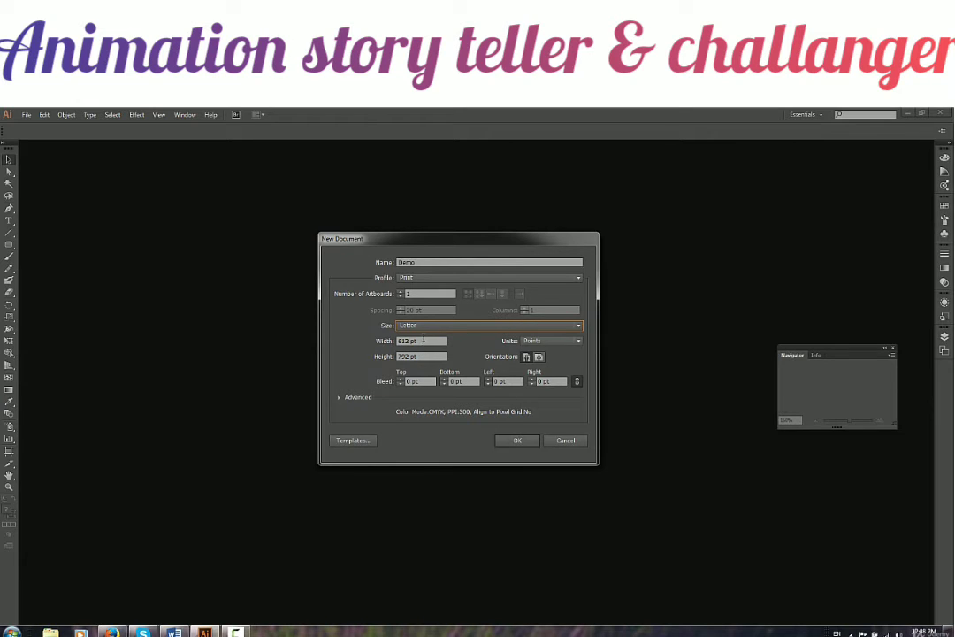
pyautogui.press('Tab')
pyautogui.press('Tab')
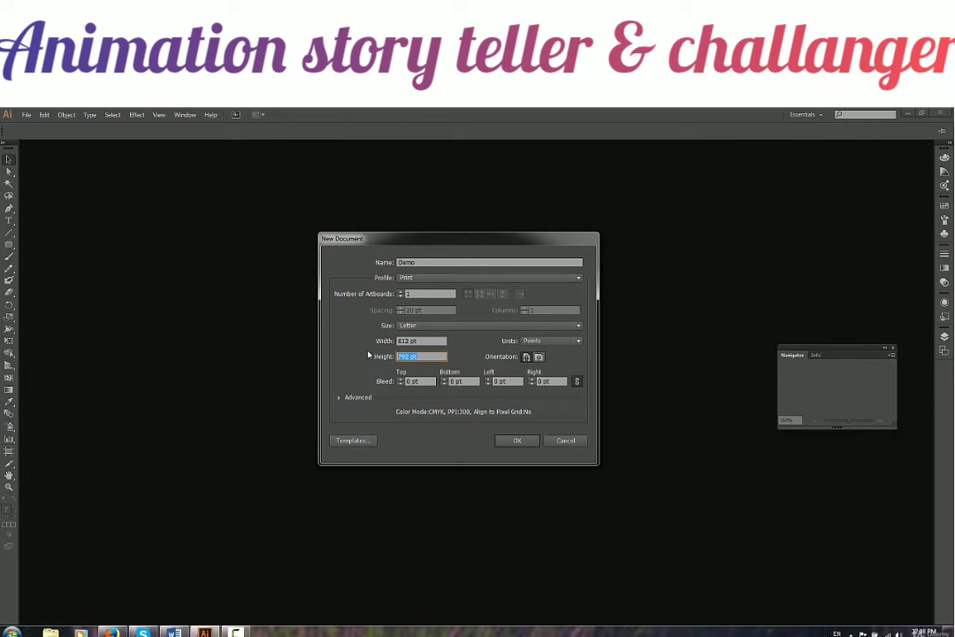
# Try the A4 and B4 page sizes for the Demo document, and finally set the size to Letter
pyautogui.click(483, 326)
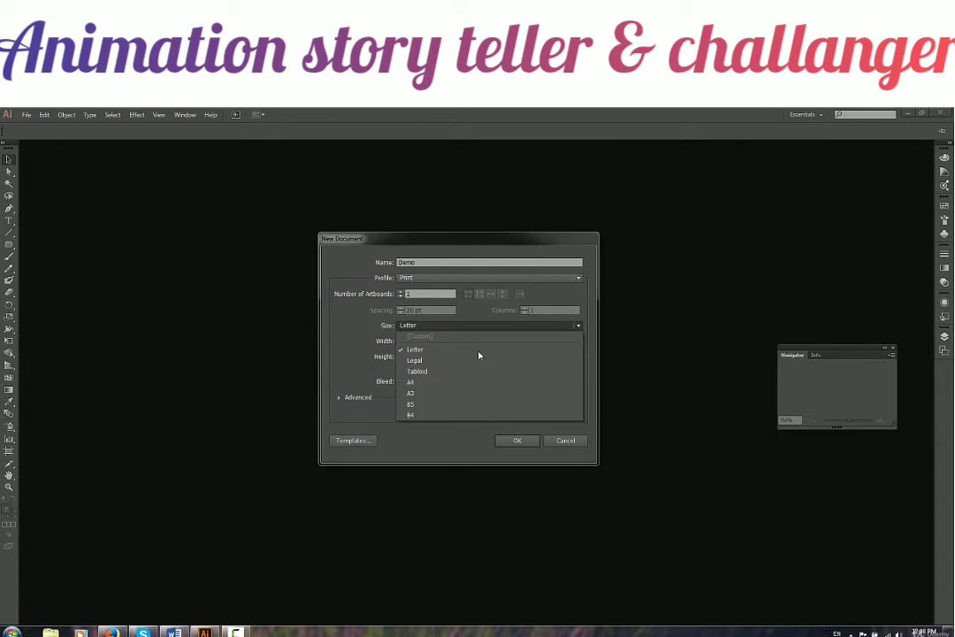
pyautogui.click(448, 384)
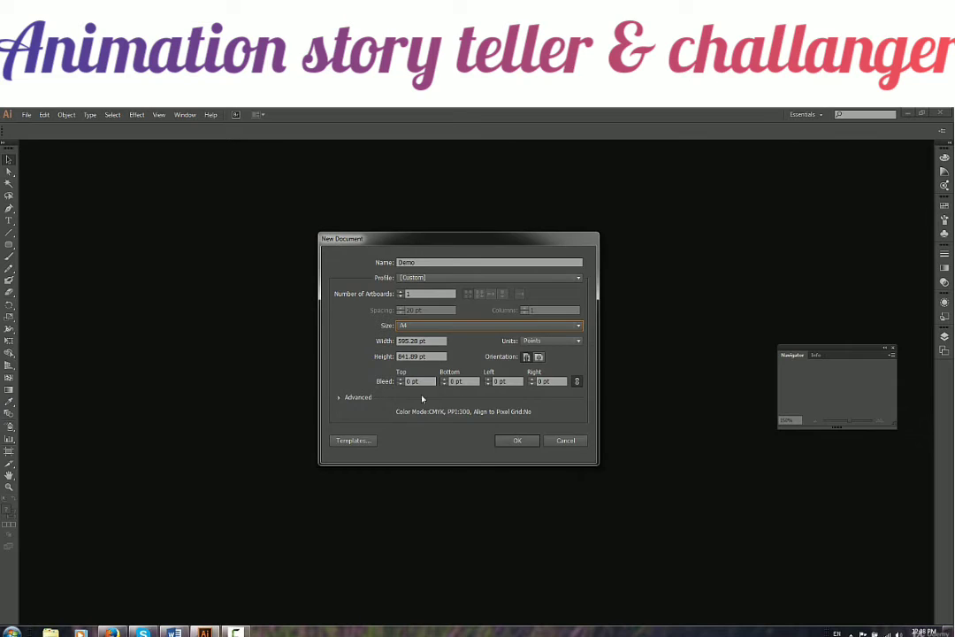
pyautogui.press('Tab')
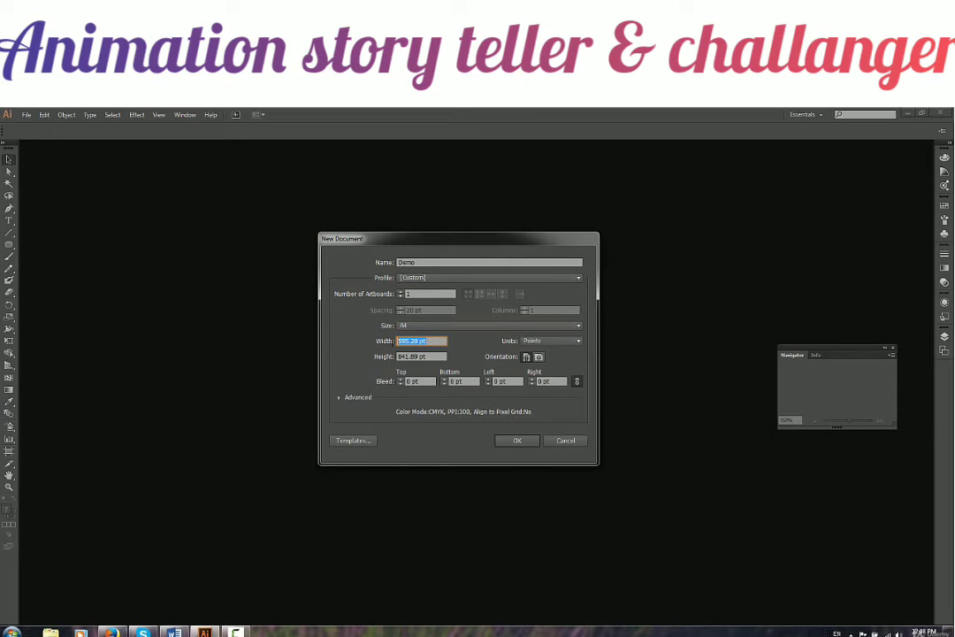
pyautogui.click(417, 356)
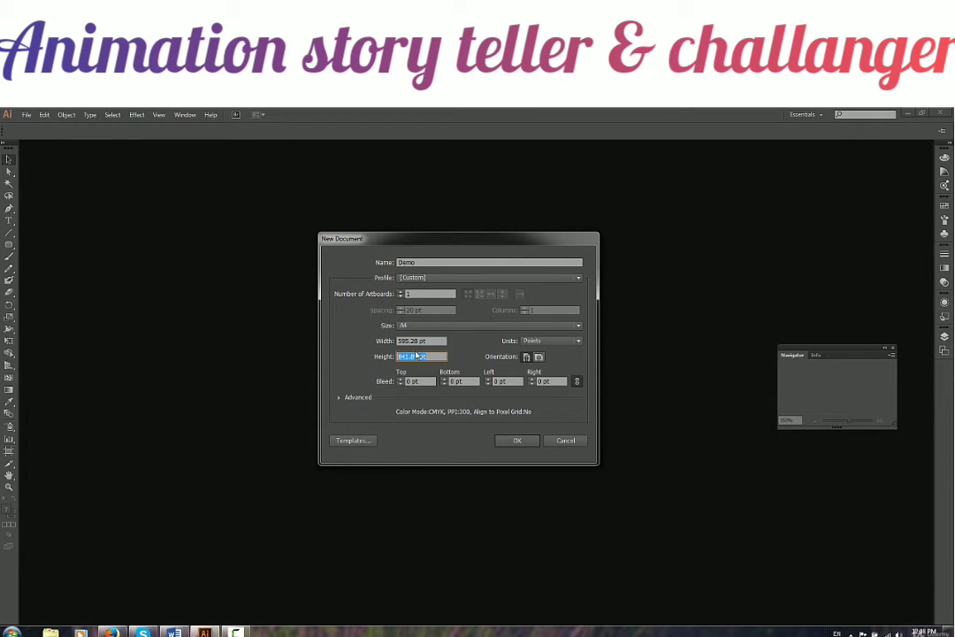
pyautogui.click(468, 326)
pyautogui.click(446, 410)
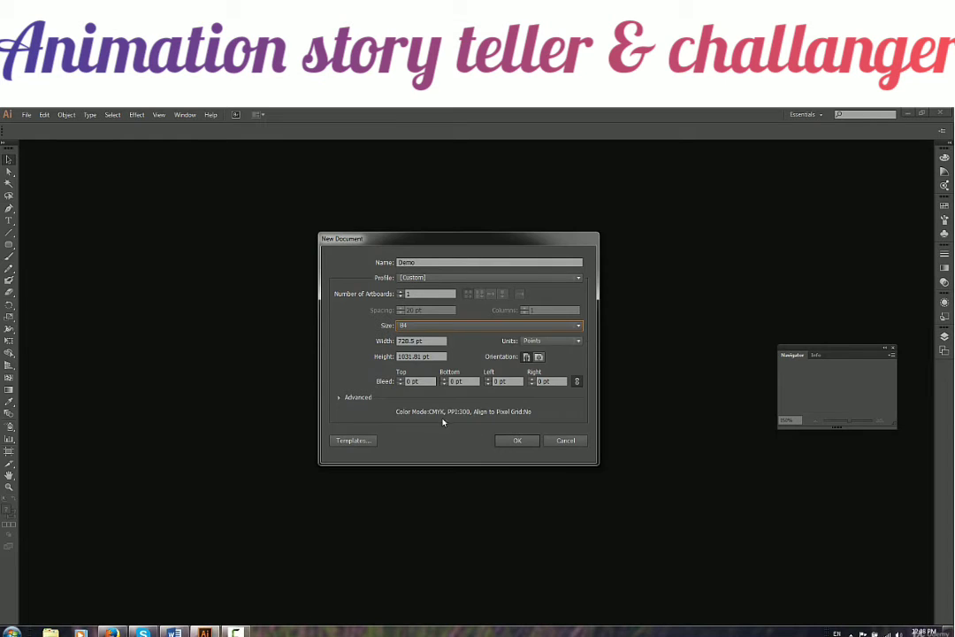
pyautogui.click(449, 326)
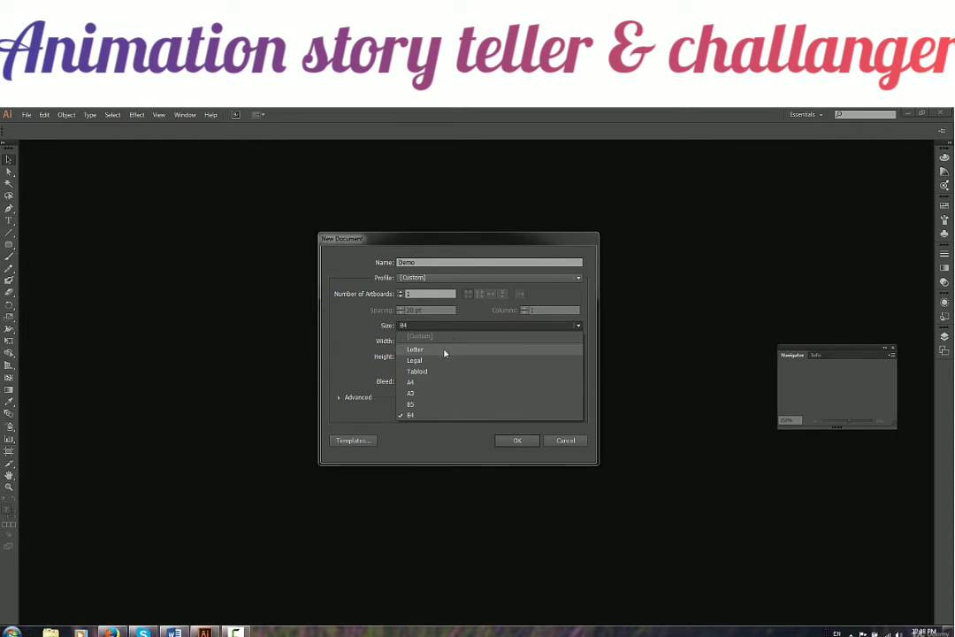
pyautogui.click(444, 351)
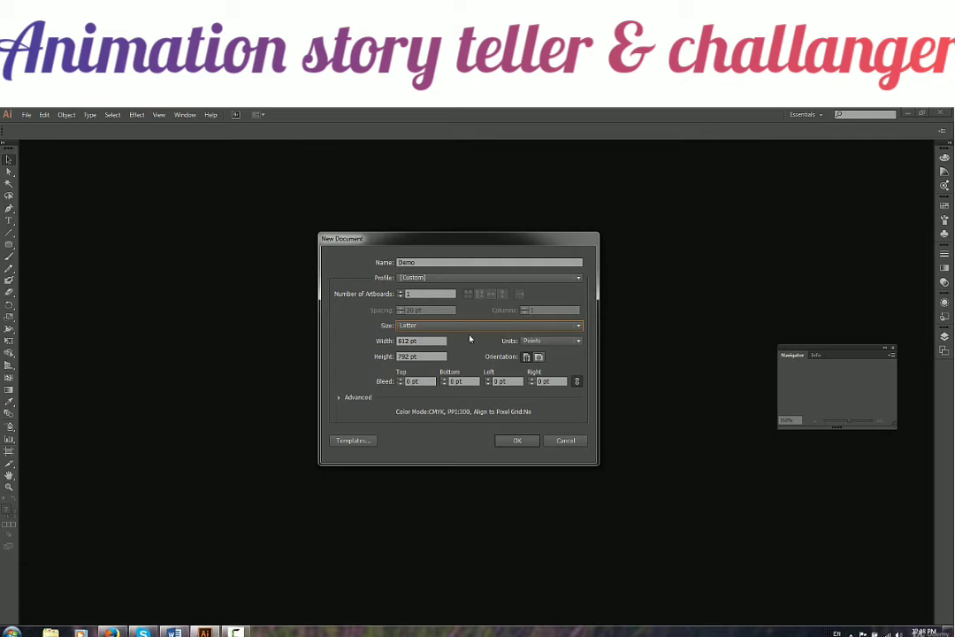
# Set the units to Pixels, keep the Letter size and portrait orientation, and create the Demo document
pyautogui.click(568, 343)
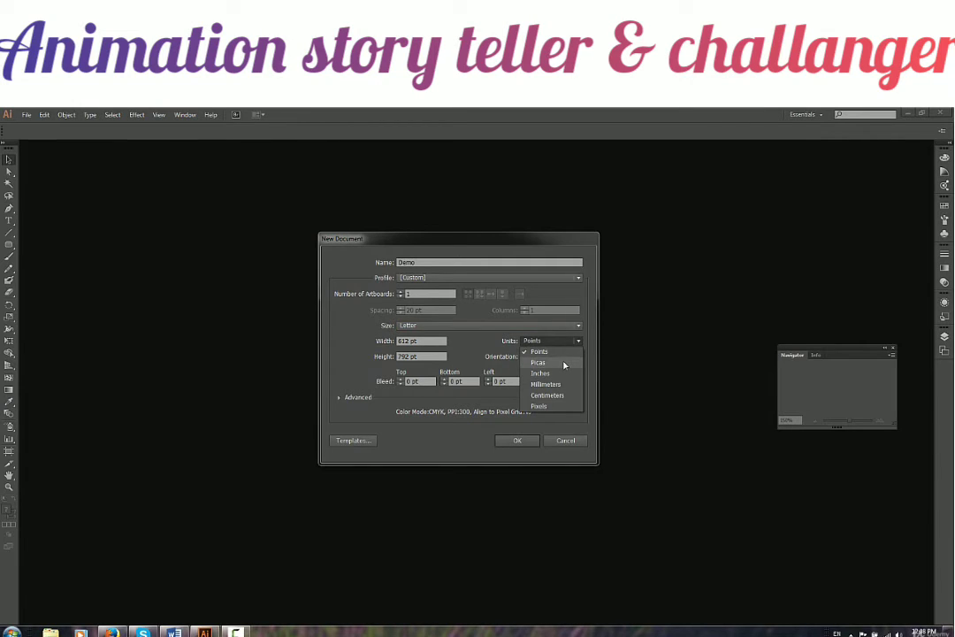
pyautogui.click(567, 408)
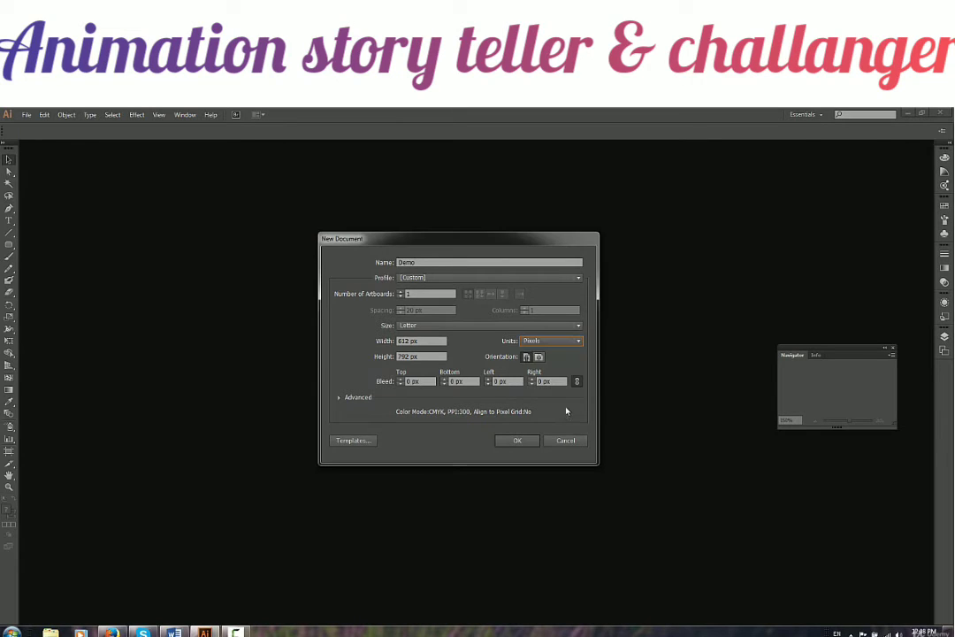
pyautogui.click(570, 325)
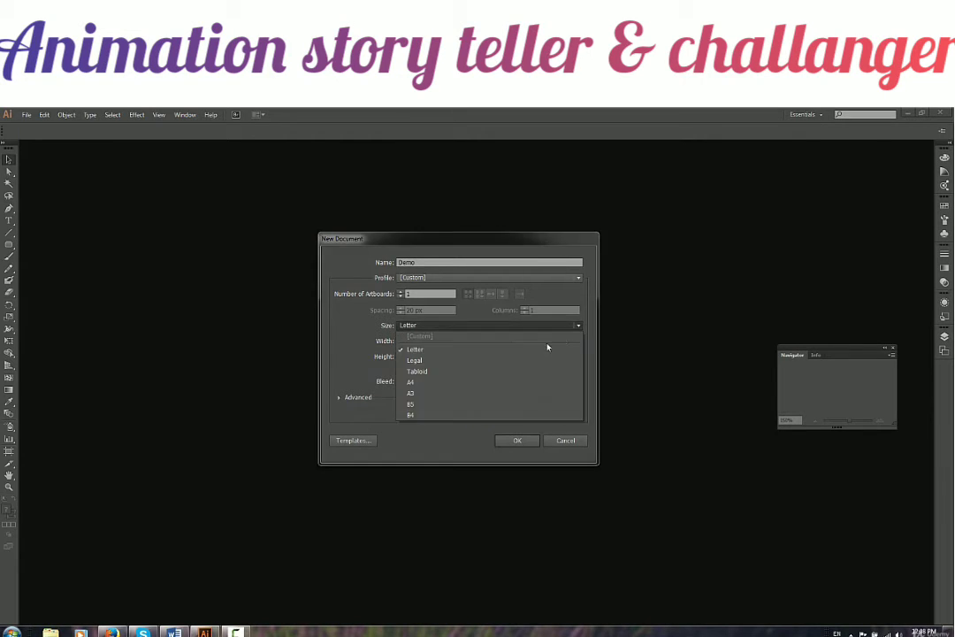
pyautogui.click(467, 344)
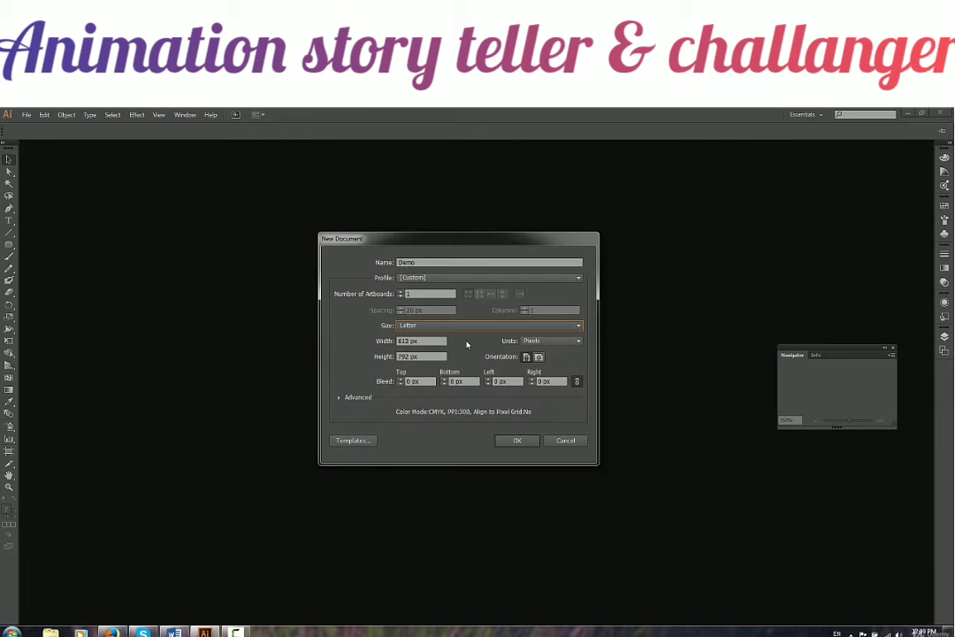
pyautogui.click(527, 357)
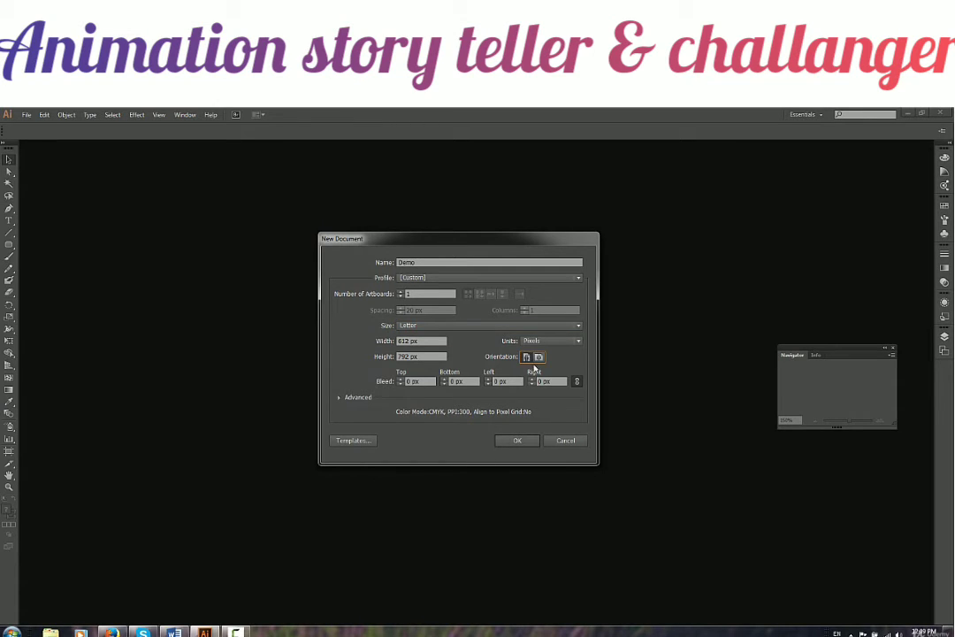
pyautogui.click(517, 440)
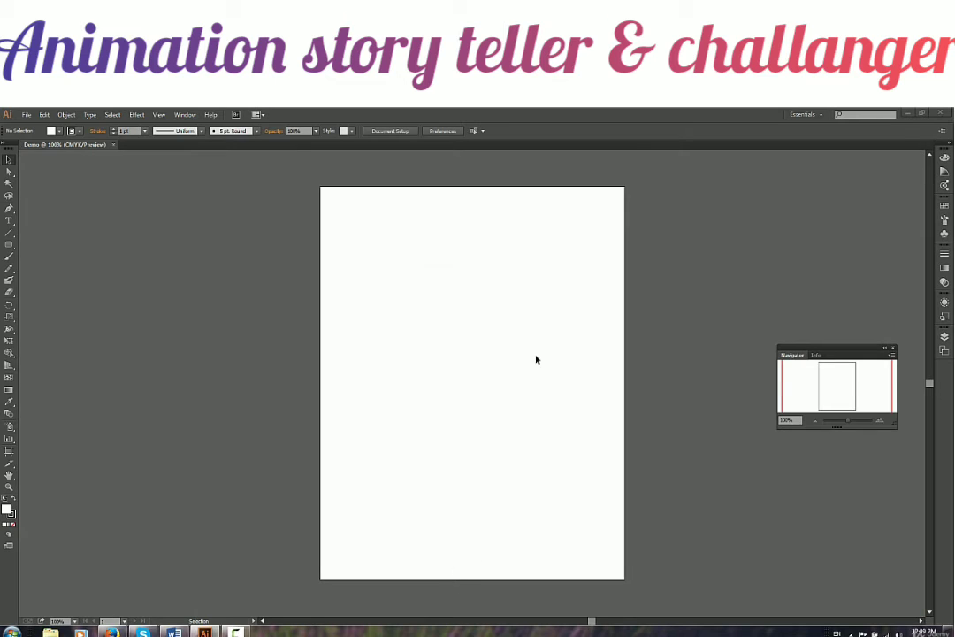
# Create a second document in landscape orientation, and close both it and the Demo document
pyautogui.click(26, 114)
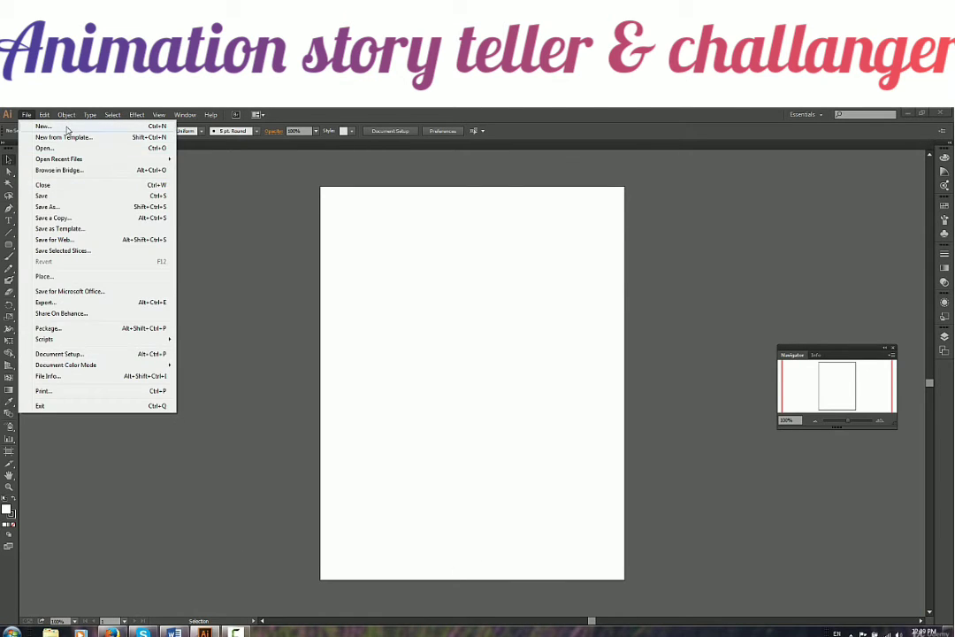
pyautogui.click(45, 127)
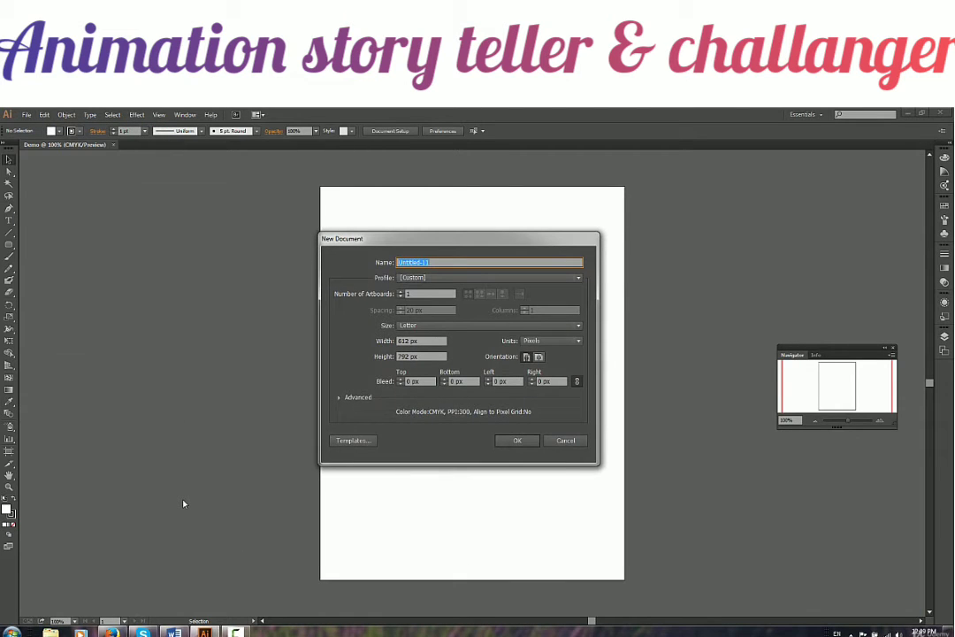
pyautogui.click(539, 356)
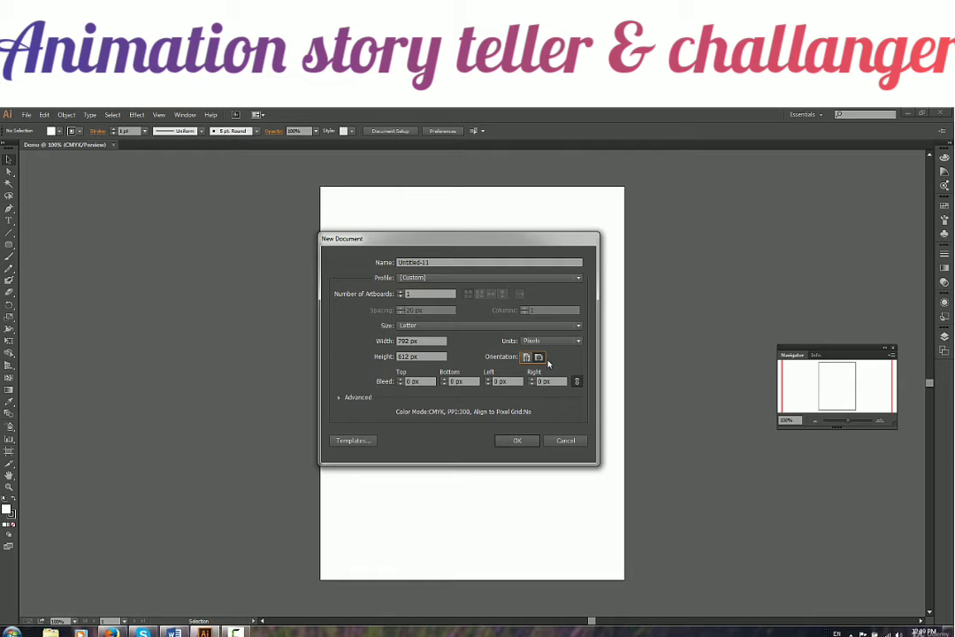
pyautogui.click(518, 440)
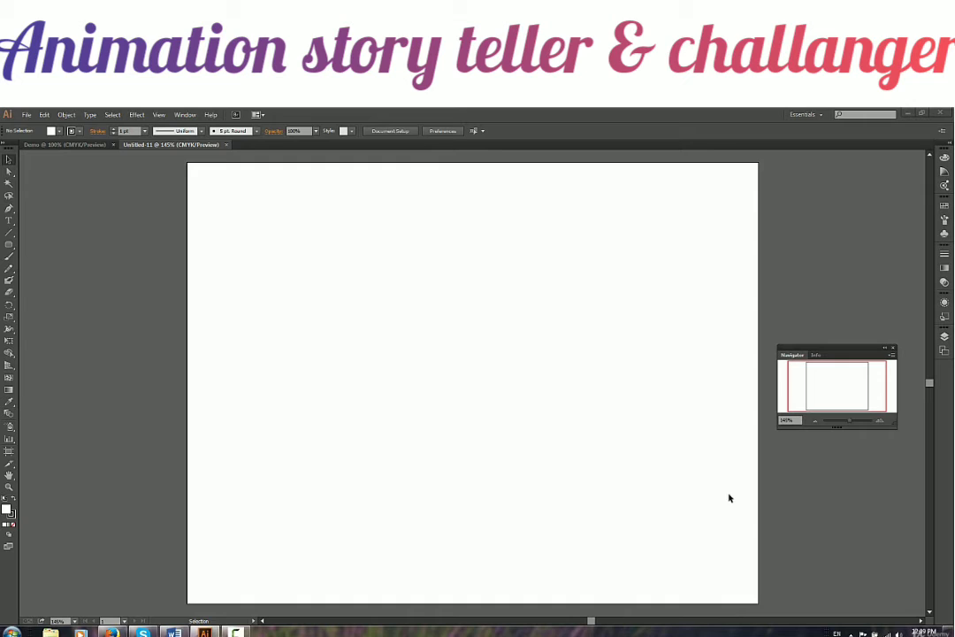
pyautogui.click(226, 144)
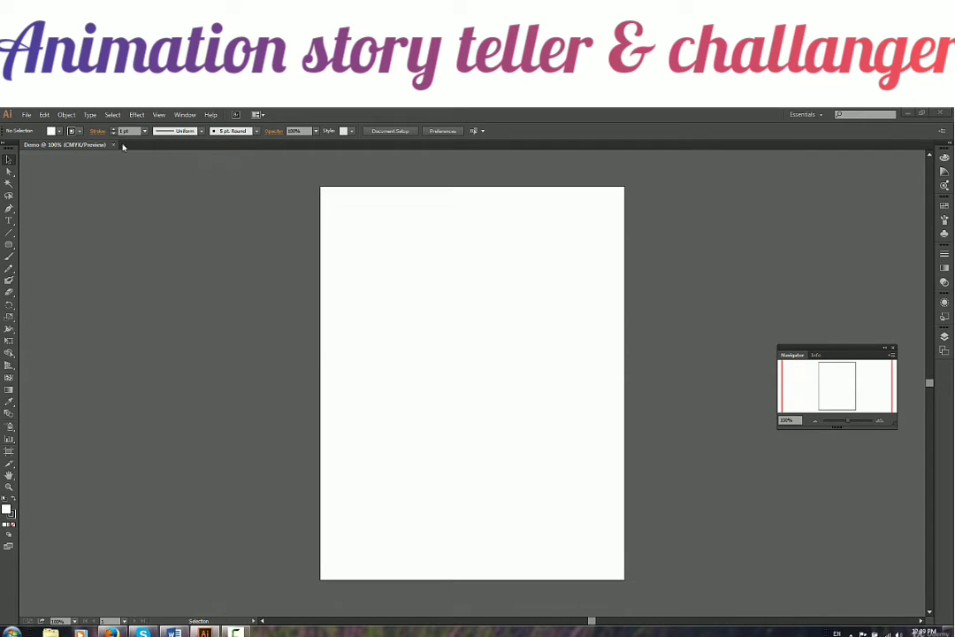
pyautogui.hotkey('ctrl', 'w')
# Start a new document with portrait orientation and name it Demo
pyautogui.click(27, 114)
pyautogui.click(43, 125)
pyautogui.click(527, 357)
pyautogui.moveTo(433, 262); pyautogui.dragTo(371, 272)
pyautogui.write('Demo')
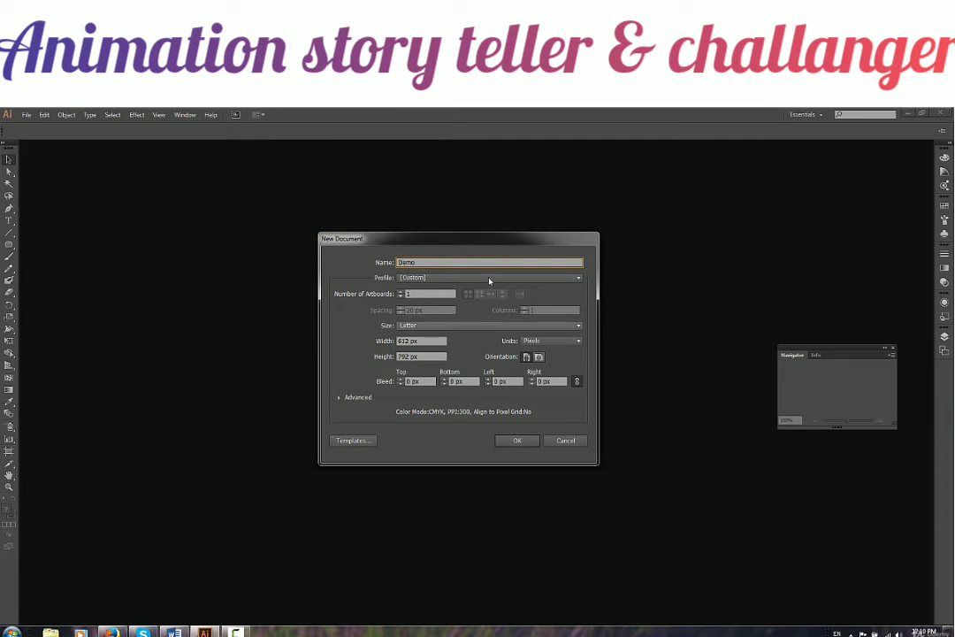
# Set the new document's profile to Print and its units to Pixels, and create it
pyautogui.click(451, 278)
pyautogui.click(435, 302)
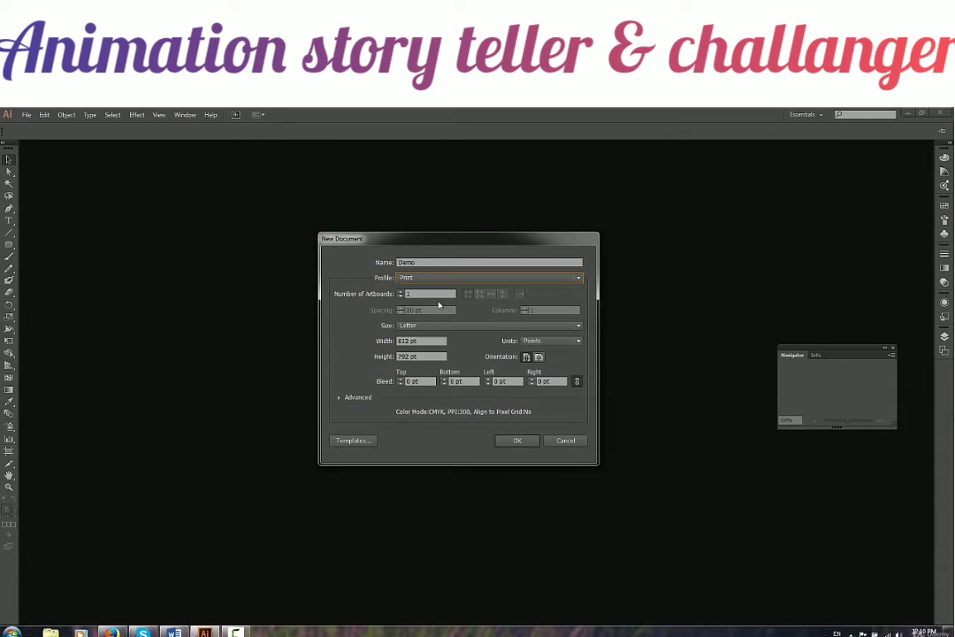
pyautogui.click(557, 341)
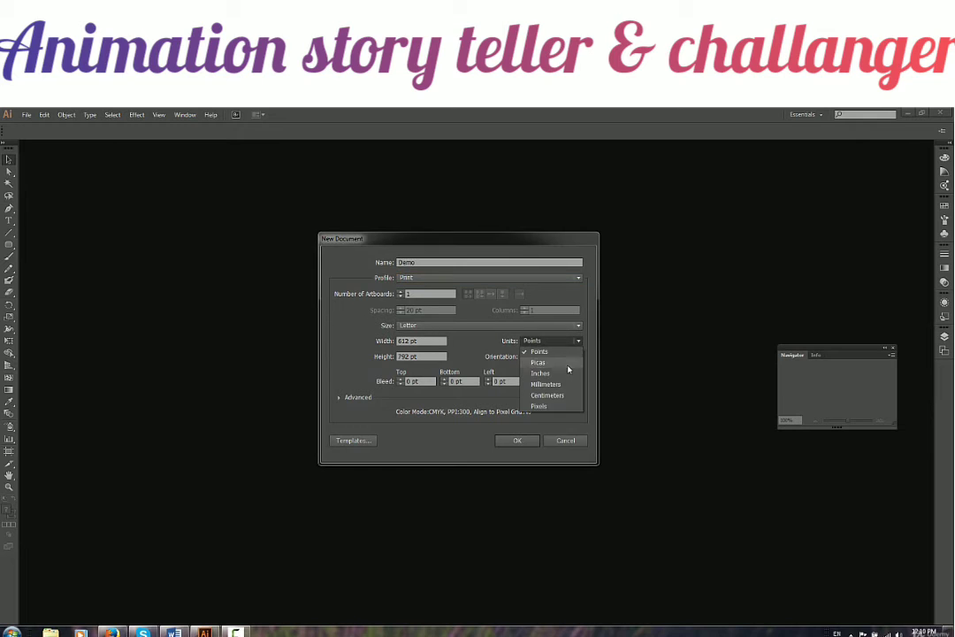
pyautogui.click(561, 405)
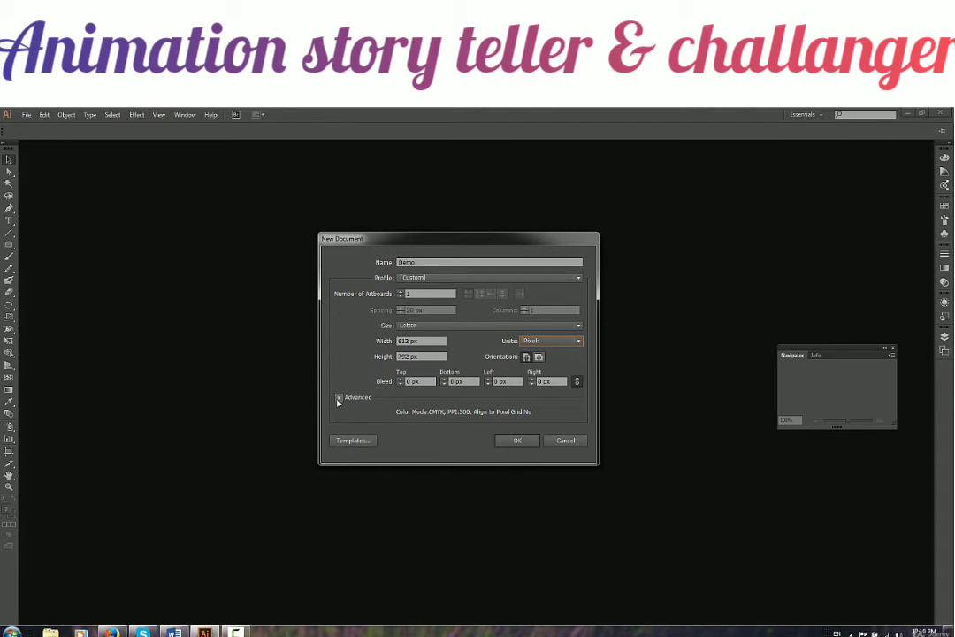
pyautogui.click(520, 442)
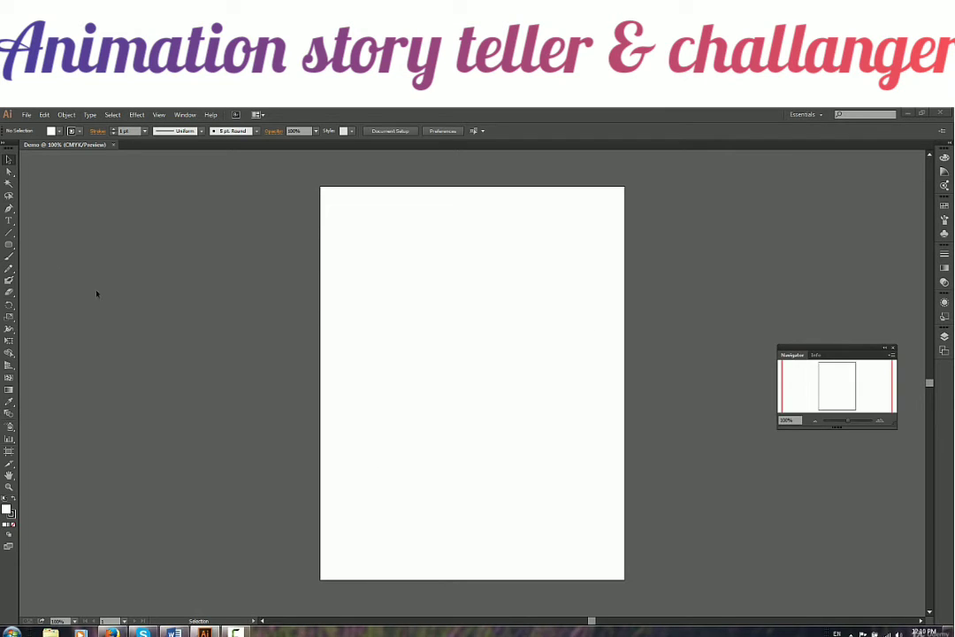
# Start another new document with the Print profile, Letter size and Pixels as units
pyautogui.click(26, 114)
pyautogui.click(40, 126)
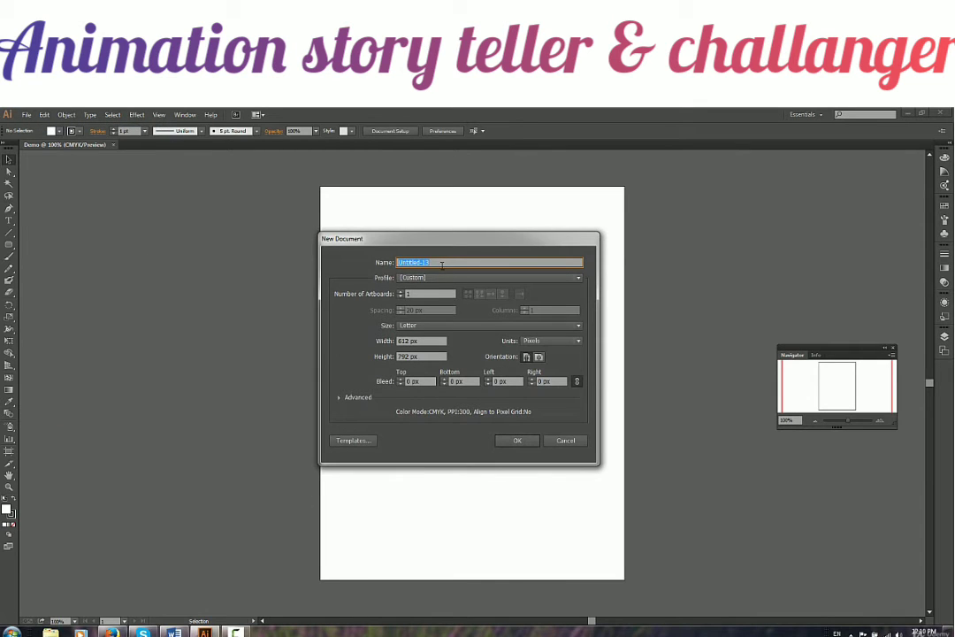
pyautogui.click(453, 277)
pyautogui.click(437, 304)
pyautogui.click(452, 325)
pyautogui.click(449, 352)
pyautogui.click(571, 341)
pyautogui.click(556, 405)
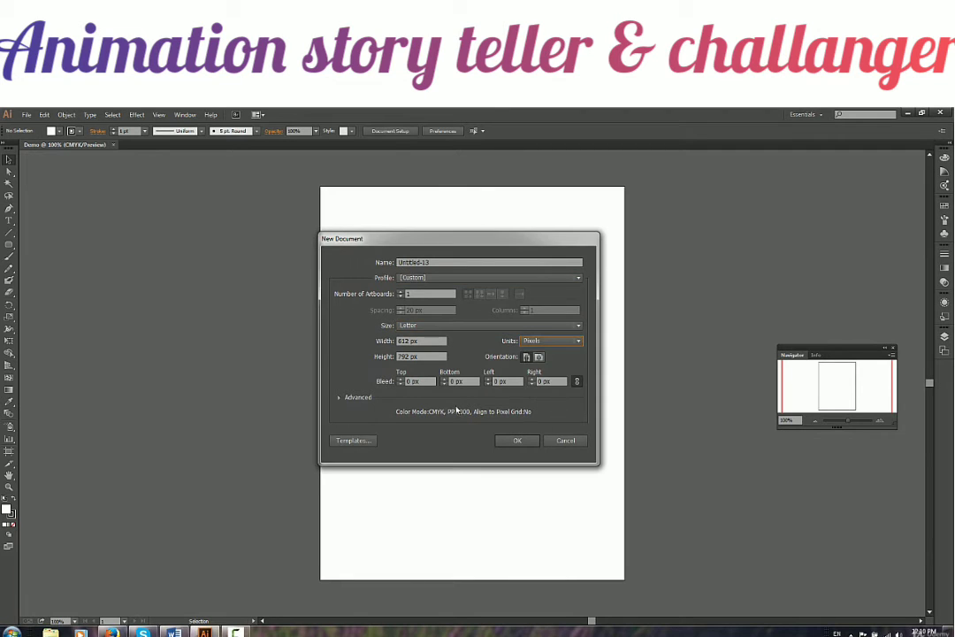
# Set the bleed to 5 px on all four sides and create the document
pyautogui.click(428, 380)
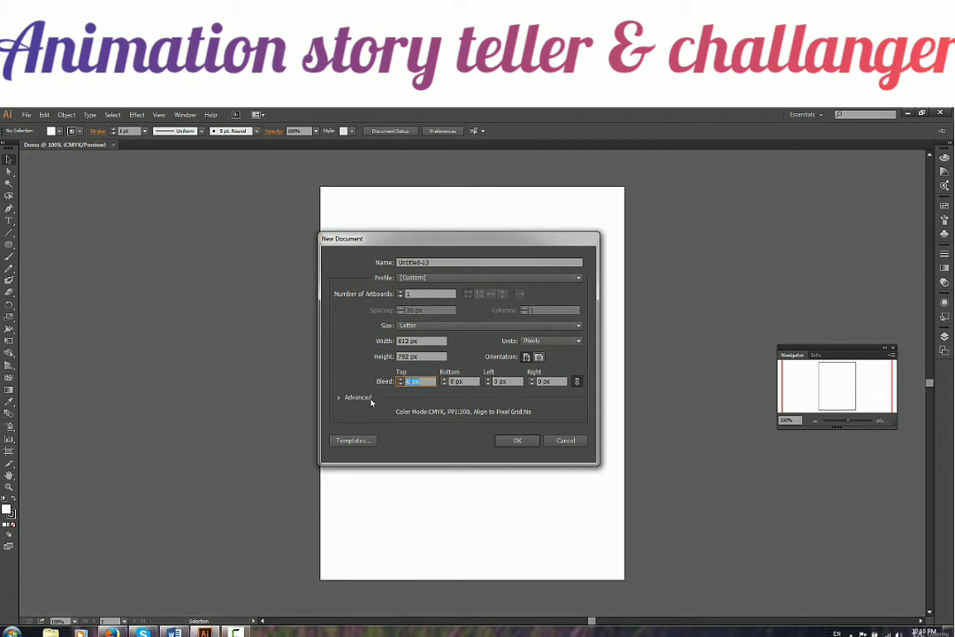
pyautogui.write('5')
pyautogui.press('Tab')
pyautogui.click(505, 381)
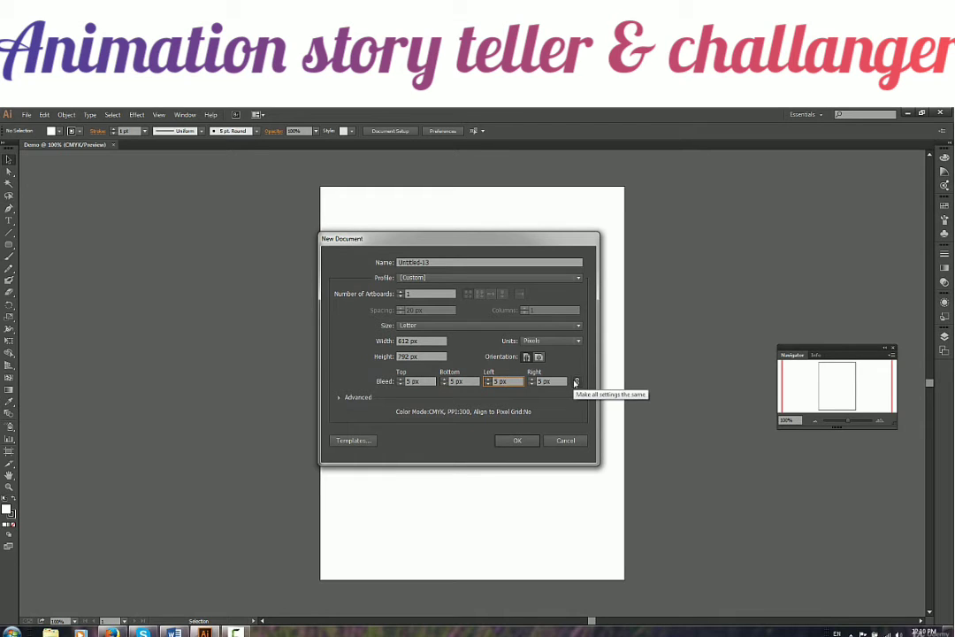
pyautogui.click(518, 441)
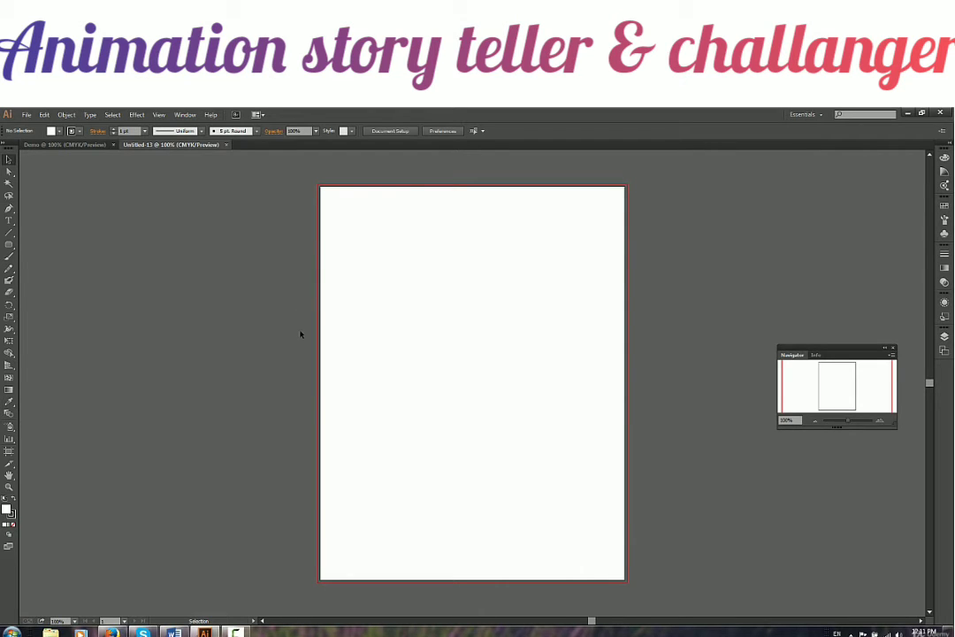
# Examine the red bleed outline up close at the artboard's upper-right corner
pyautogui.hotkey('ctrl', '+')
pyautogui.hotkey('ctrl', '+')
pyautogui.moveTo(790, 237); pyautogui.dragTo(676, 403)
pyautogui.hotkey('ctrl', '+')
pyautogui.hotkey('ctrl', '+')
pyautogui.hotkey('ctrl', '+')
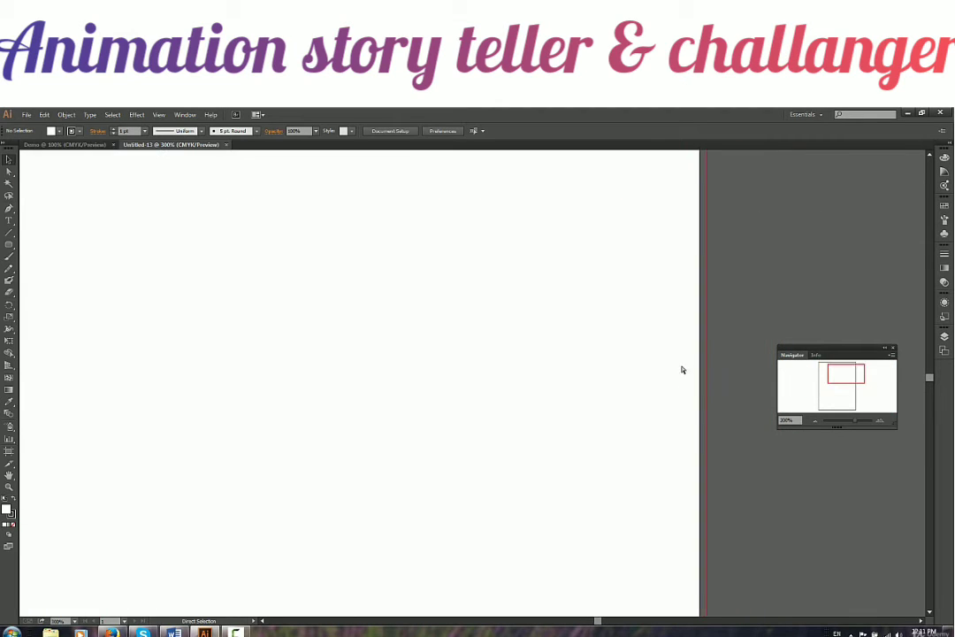
pyautogui.moveTo(857, 199); pyautogui.dragTo(589, 359)
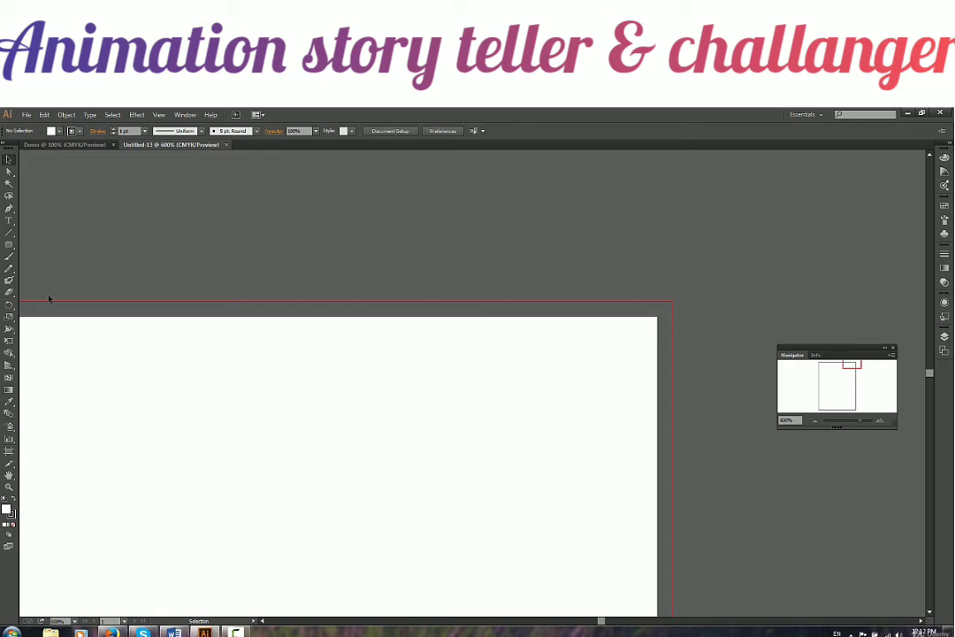
# Close the bleed document, start another new document and set its linked bleed to 10 px on all sides
pyautogui.click(226, 144)
pyautogui.click(27, 114)
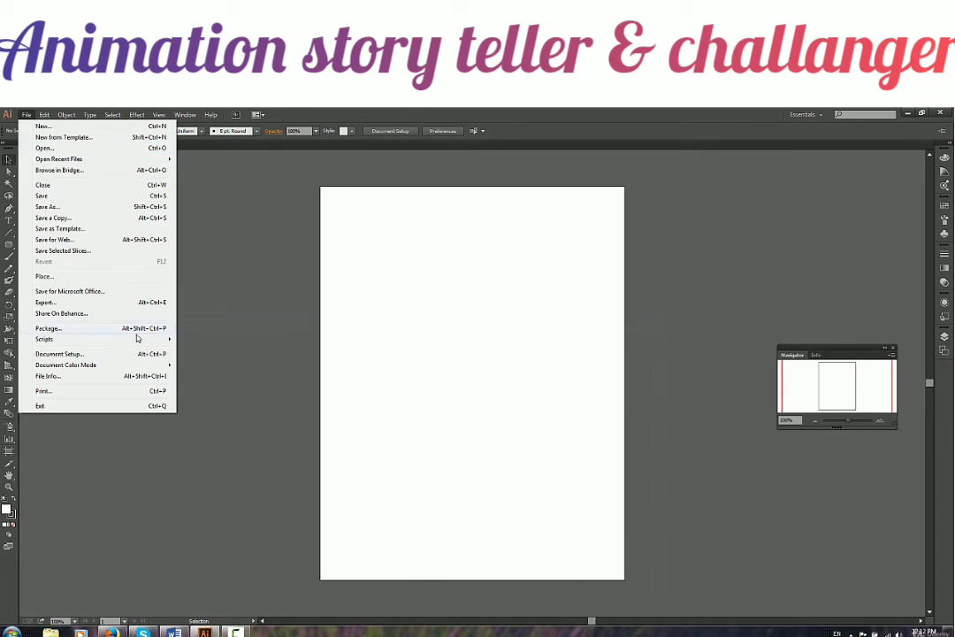
pyautogui.click(44, 126)
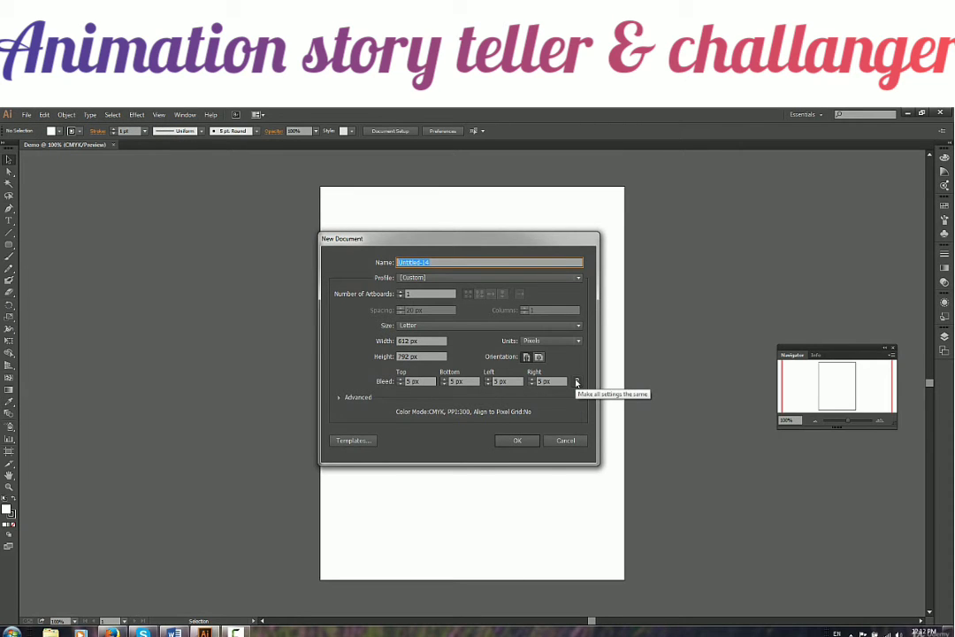
pyautogui.click(576, 382)
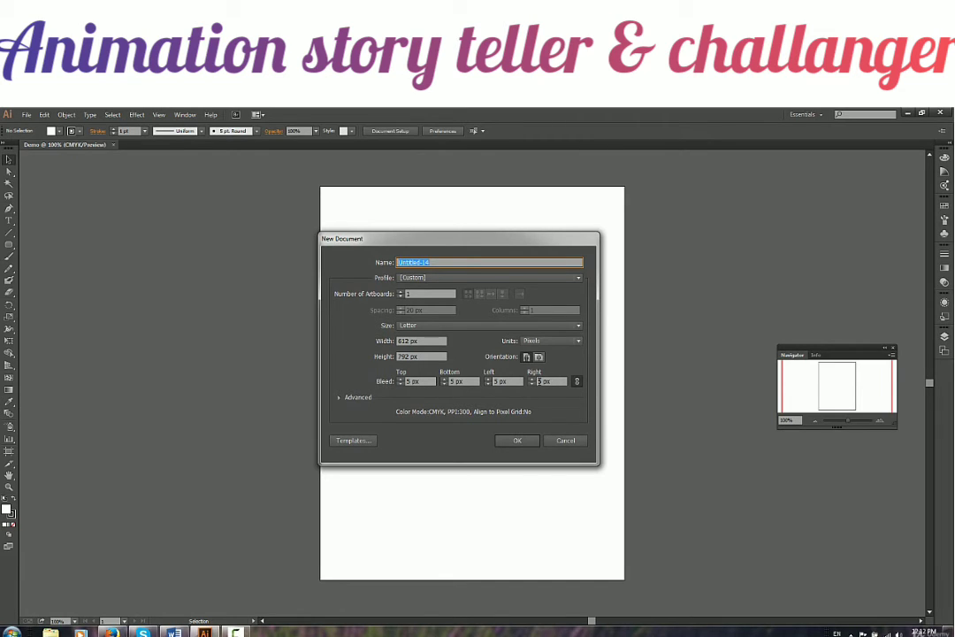
pyautogui.click(504, 381)
pyautogui.write('10')
pyautogui.press('Tab')
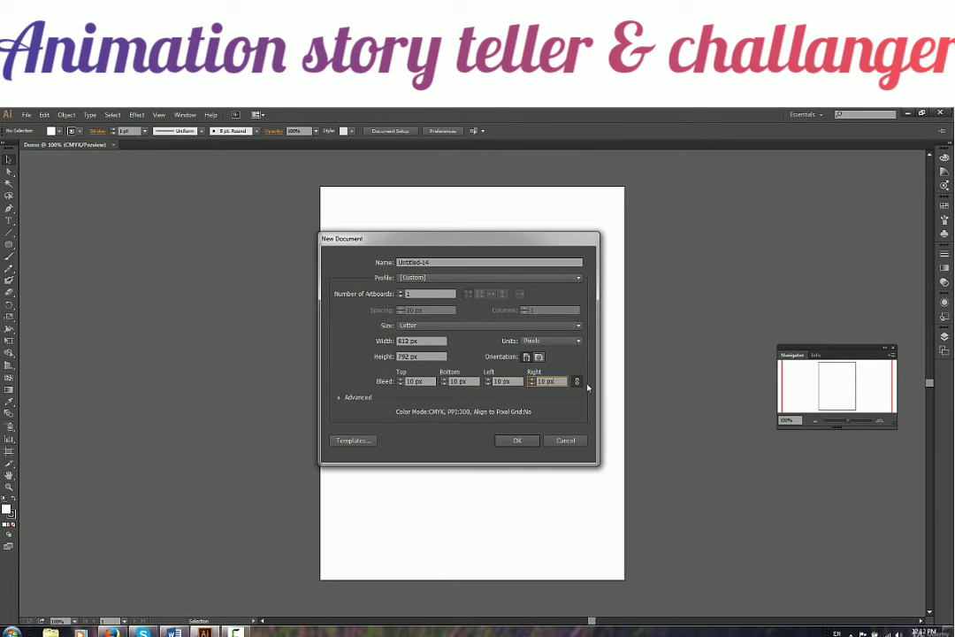
# Unlink the bleed values, set them to 20 px right, 5 px bottom and 0 px top, and create the document
pyautogui.click(576, 381)
pyautogui.doubleClick(544, 381)
pyautogui.write('20')
pyautogui.doubleClick(452, 381)
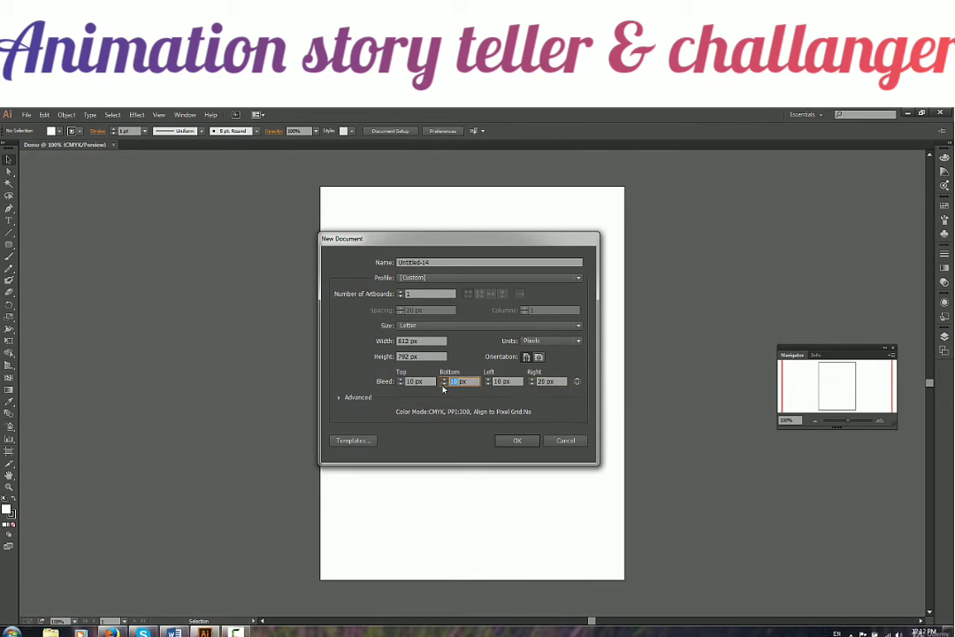
pyautogui.write('5')
pyautogui.doubleClick(418, 381)
pyautogui.write('0')
pyautogui.doubleClick(421, 388)
pyautogui.click(519, 440)
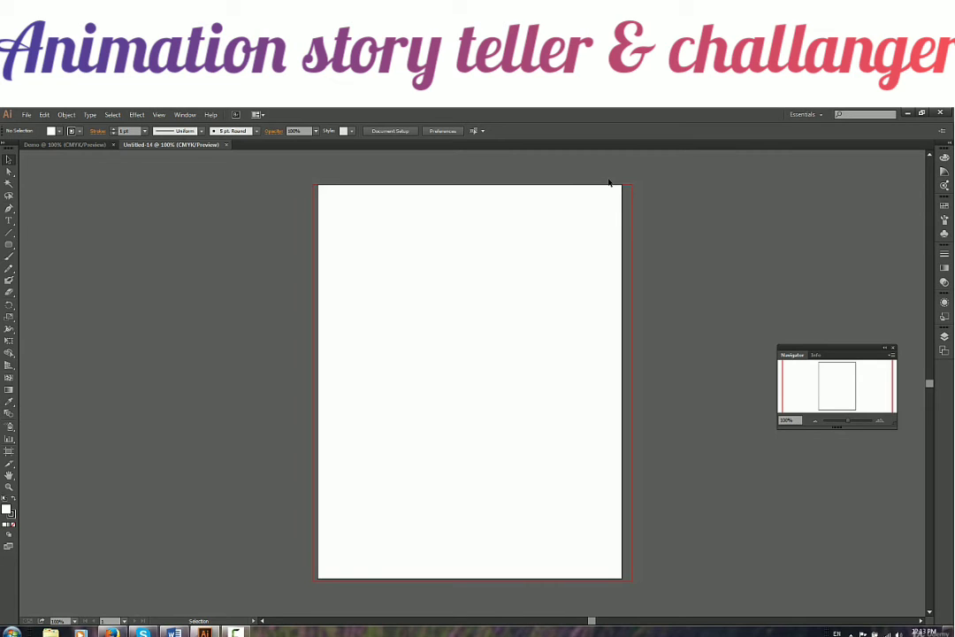
# Close the uneven-bleed document, start a new one with linked bleeds of 0 px and show its advanced settings
pyautogui.click(226, 144)
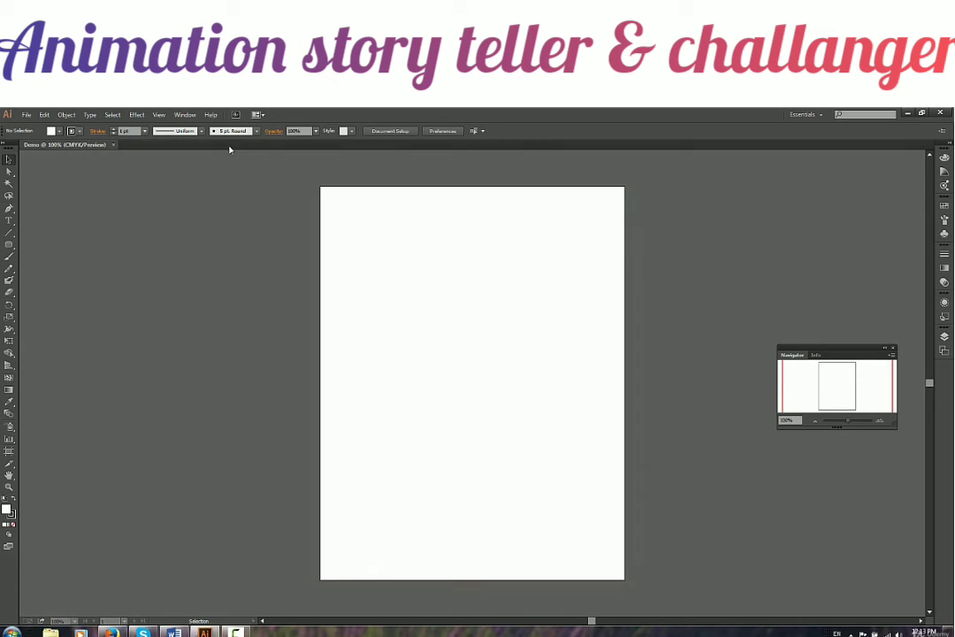
pyautogui.click(26, 114)
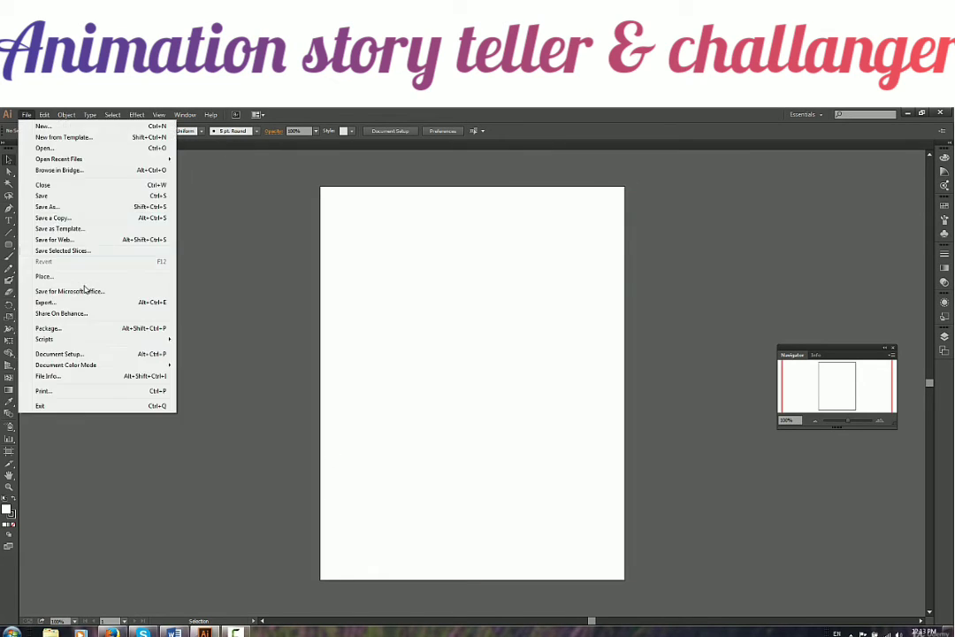
pyautogui.click(89, 125)
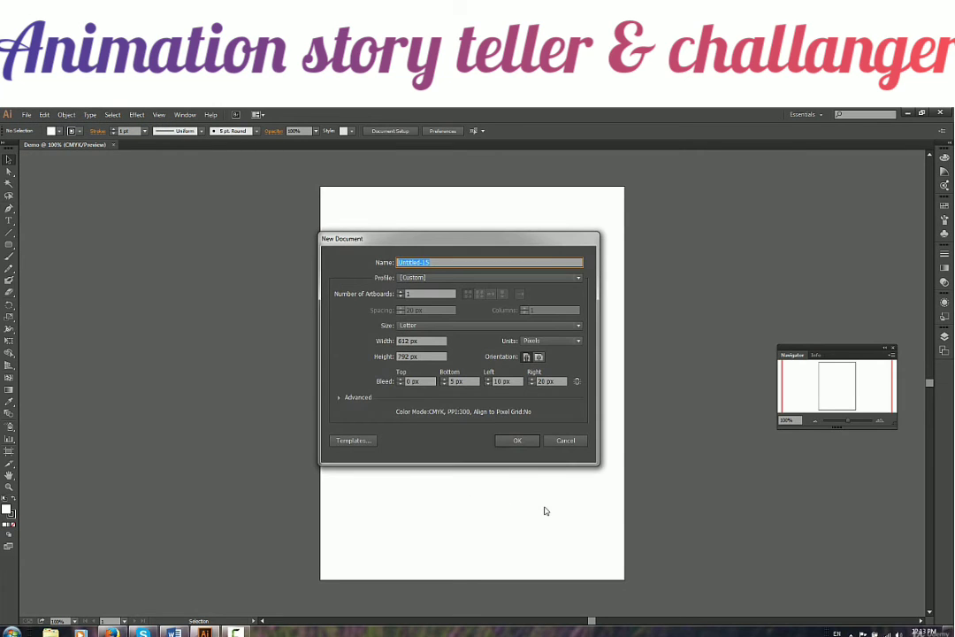
pyautogui.click(577, 381)
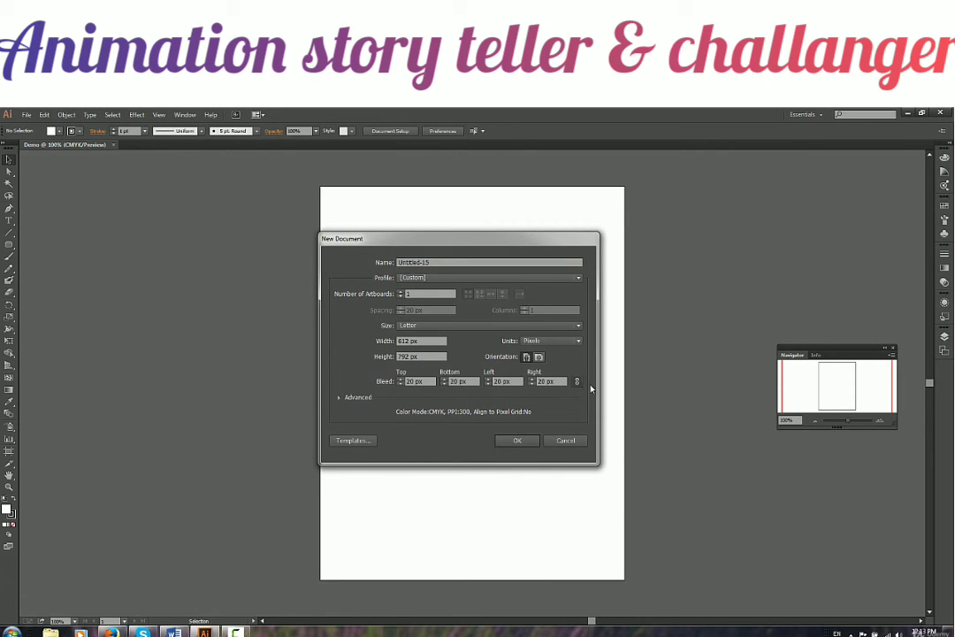
pyautogui.press('Tab')
pyautogui.write('0')
pyautogui.click(558, 381)
pyautogui.click(338, 398)
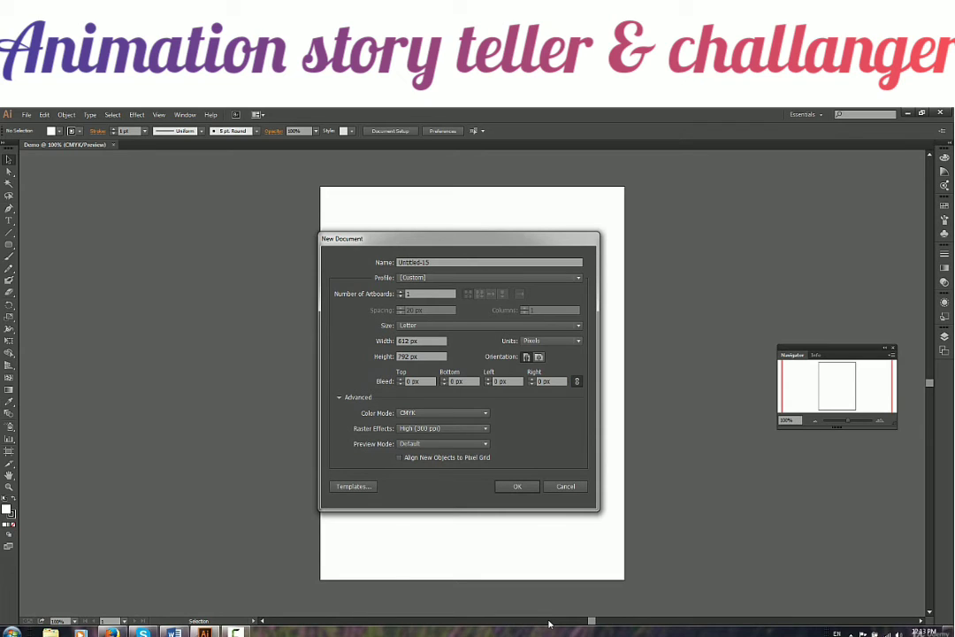
# Look through the available profile, size and units choices for the new document
pyautogui.click(486, 277)
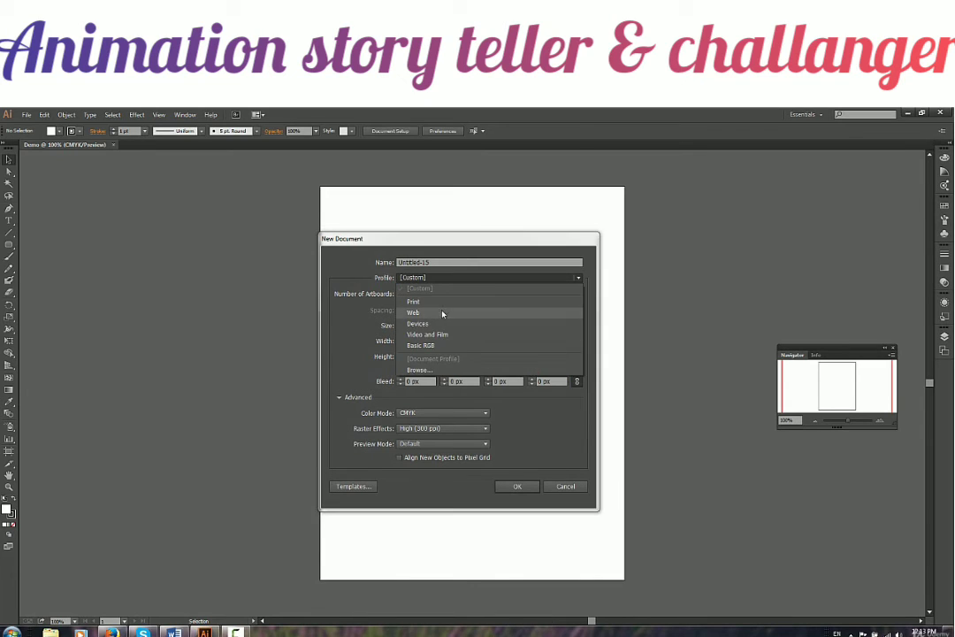
pyautogui.click(443, 312)
pyautogui.click(433, 325)
pyautogui.click(567, 340)
pyautogui.click(568, 341)
pyautogui.click(546, 406)
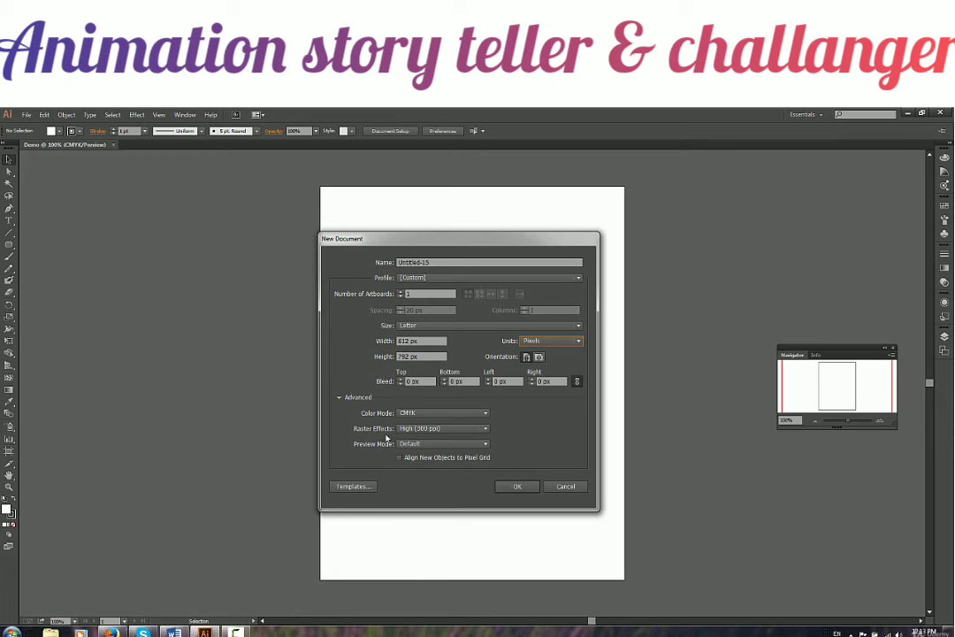
# Review the advanced options, keeping CMYK colour mode, High (300 ppi) raster effects and Default preview mode, and create the document
pyautogui.click(455, 413)
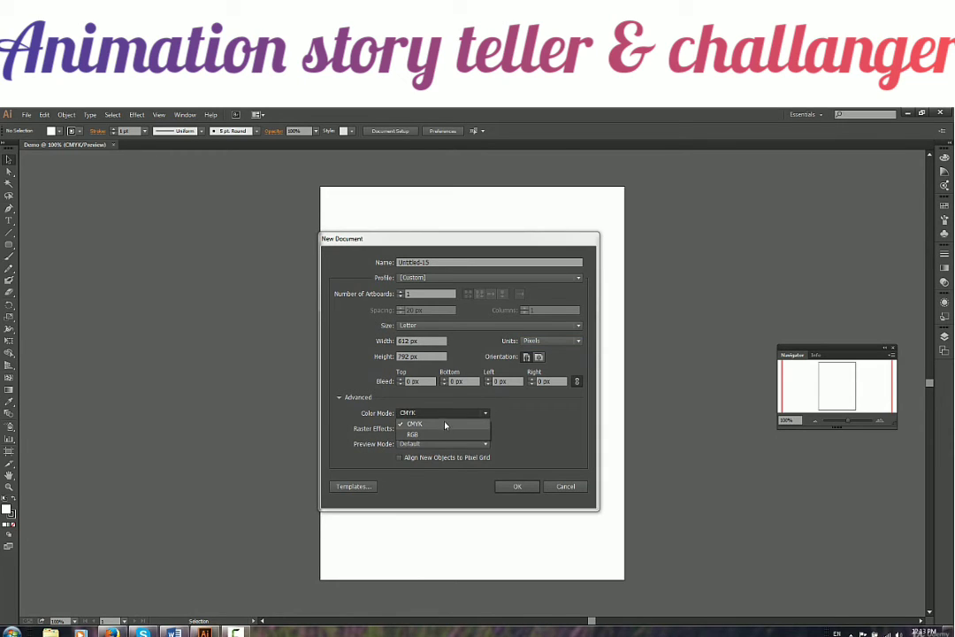
pyautogui.click(529, 425)
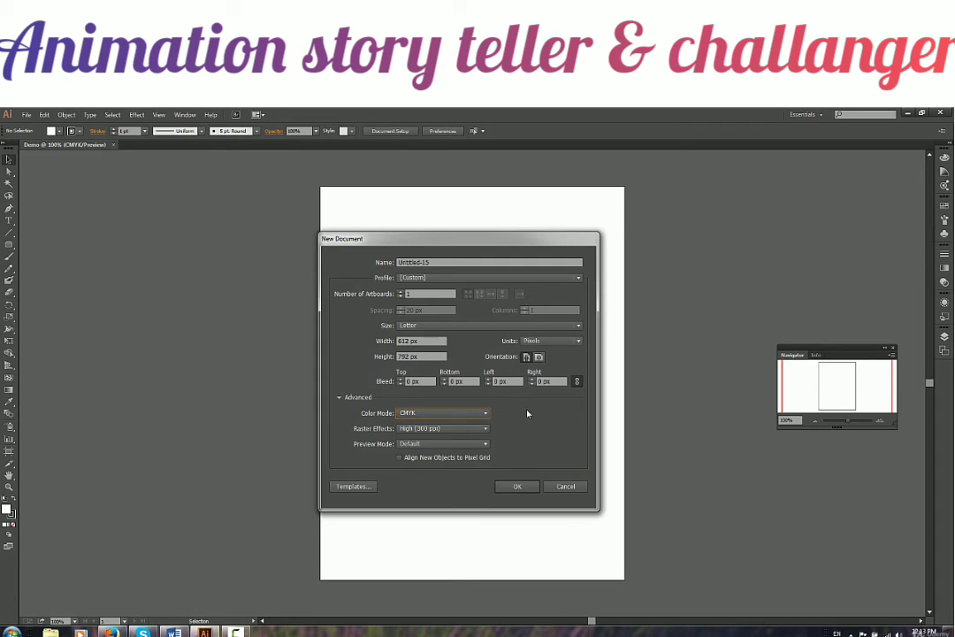
pyautogui.click(482, 428)
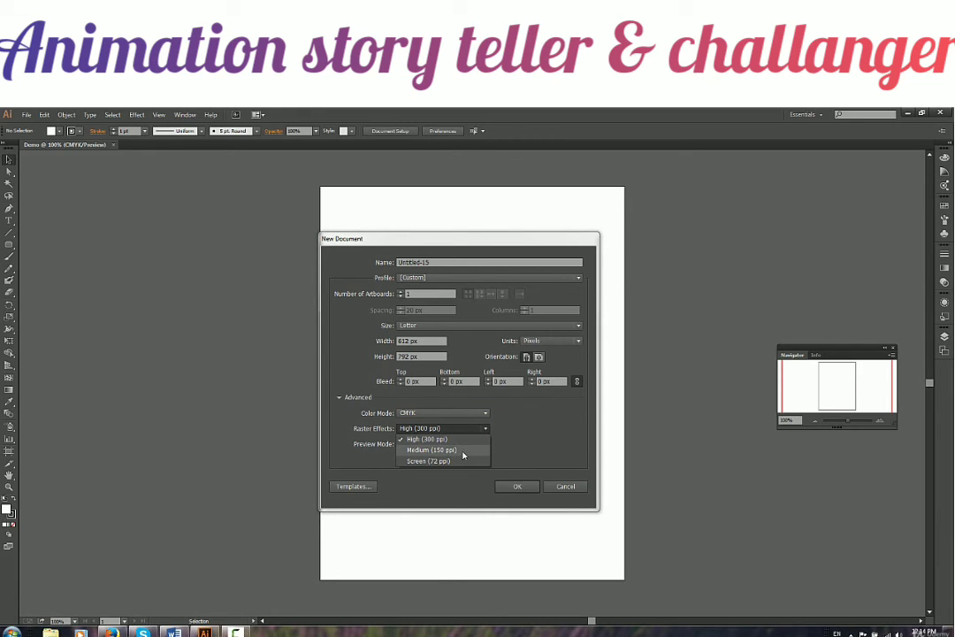
pyautogui.click(531, 429)
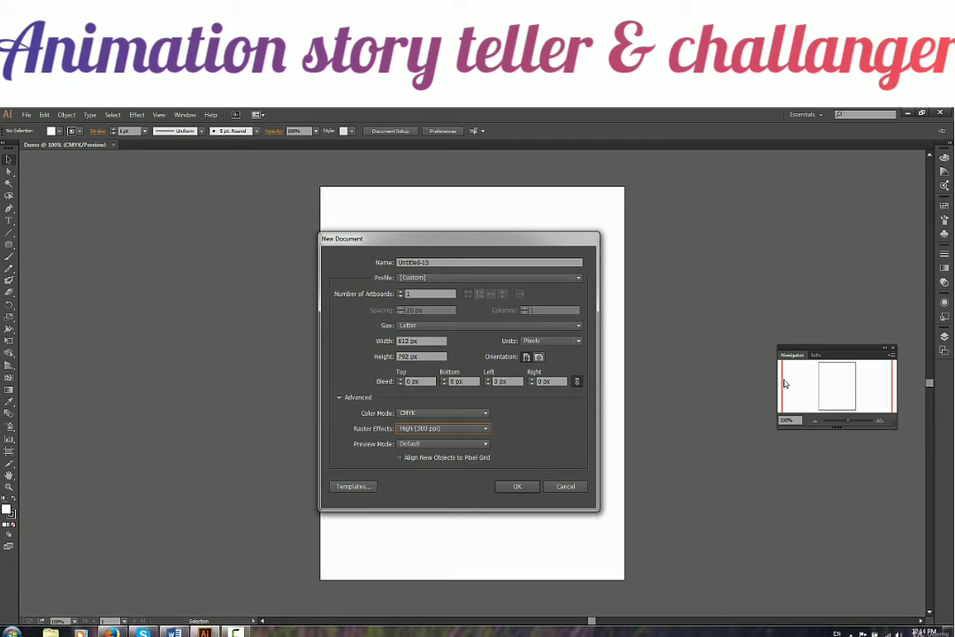
pyautogui.click(469, 428)
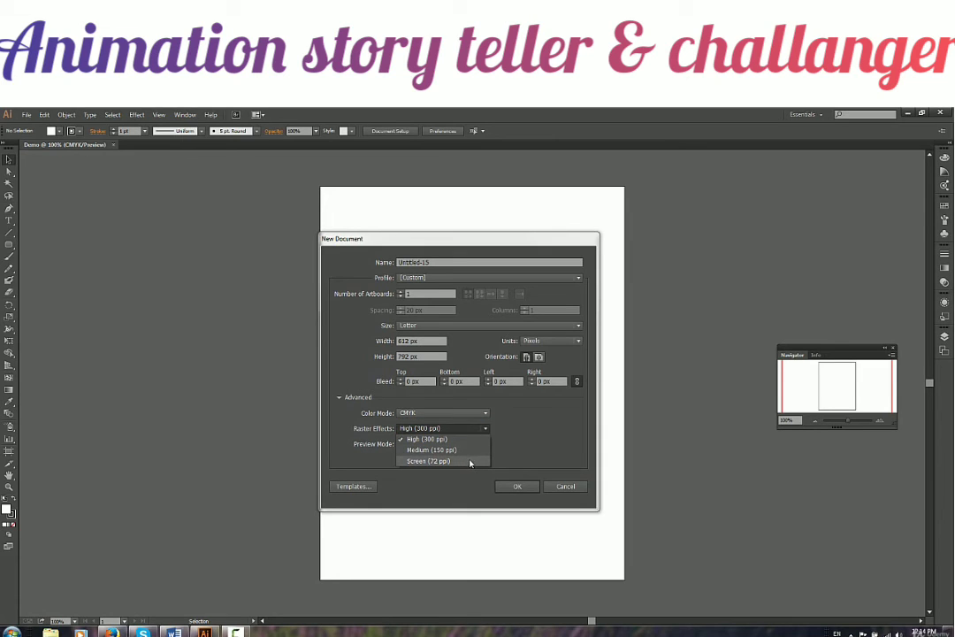
pyautogui.click(514, 447)
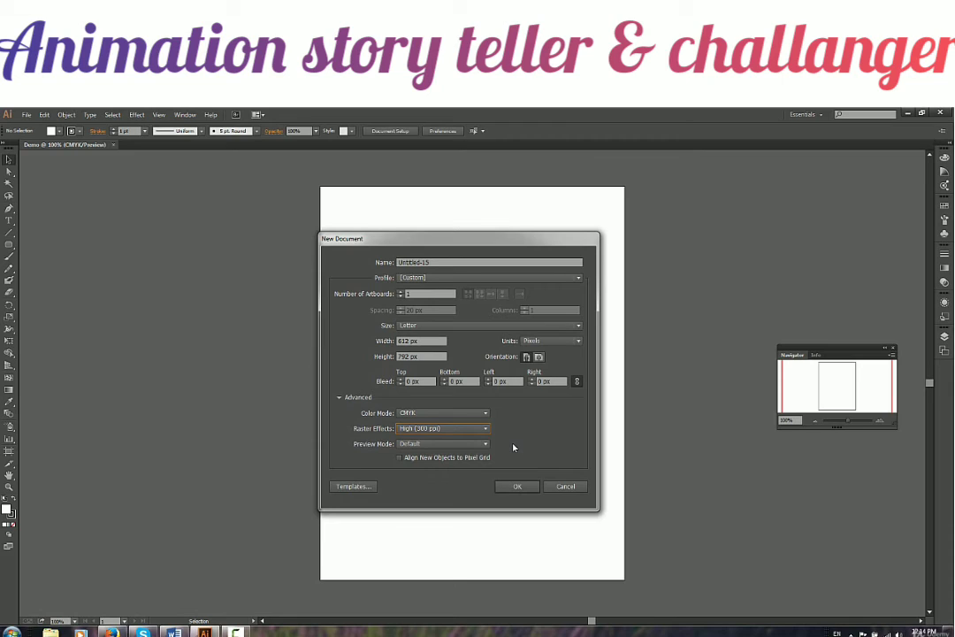
pyautogui.click(467, 443)
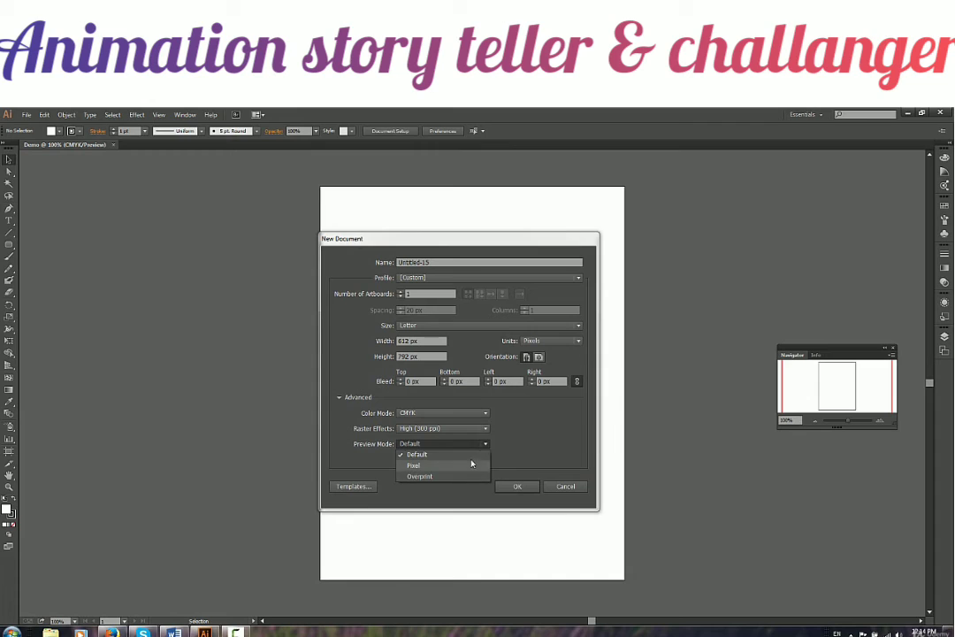
pyautogui.click(526, 439)
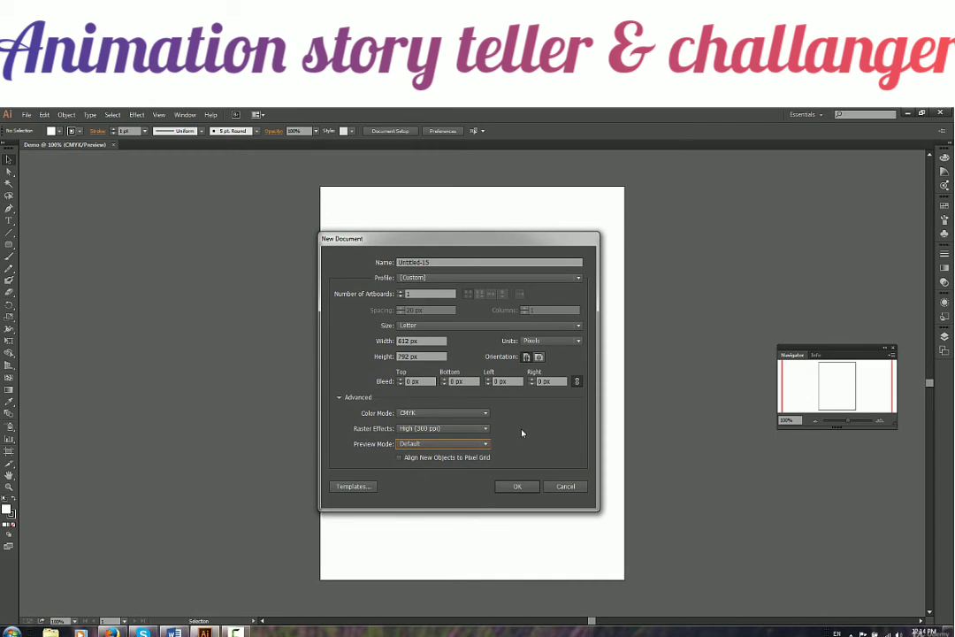
pyautogui.click(517, 486)
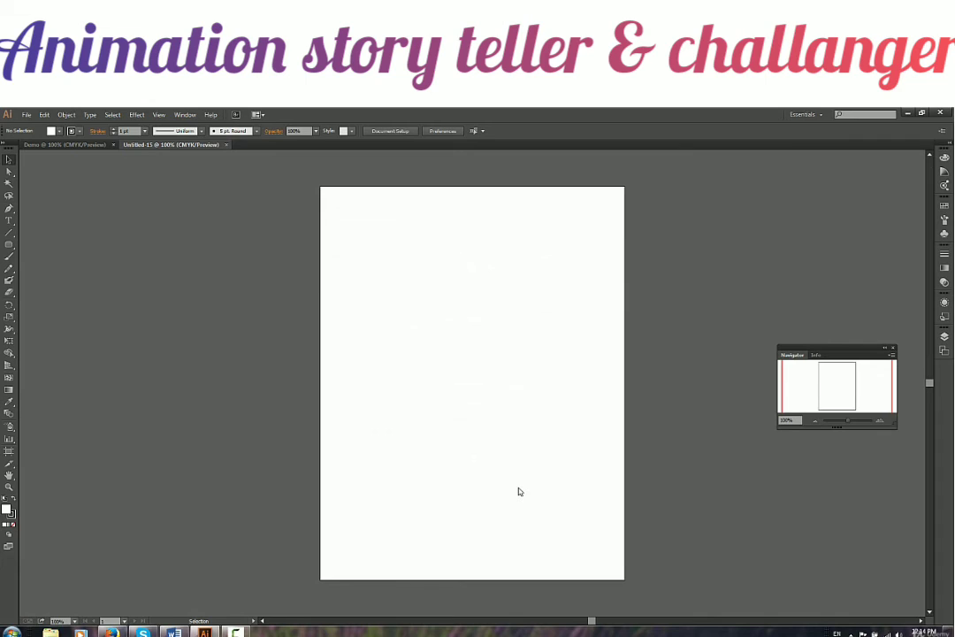
# Close the Demo document and create a new Letter document with 2 artboards
pyautogui.click(113, 144)
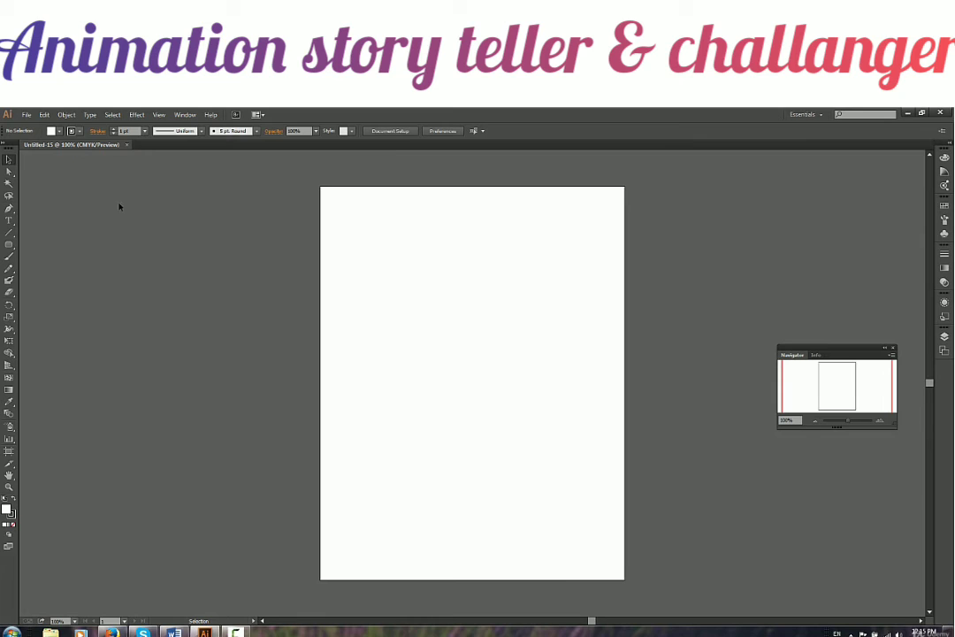
pyautogui.click(27, 114)
pyautogui.click(42, 125)
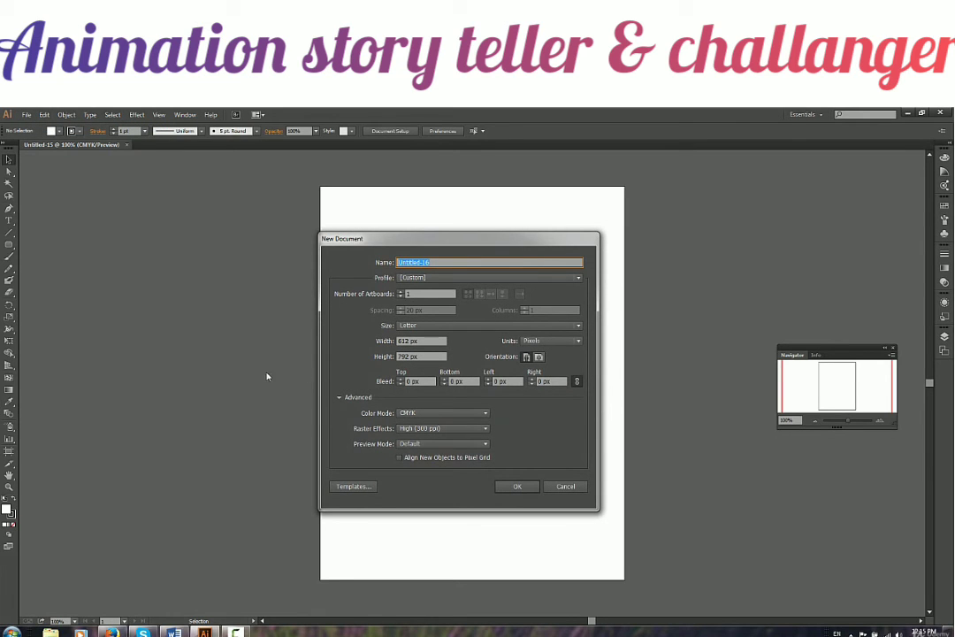
pyautogui.click(400, 292)
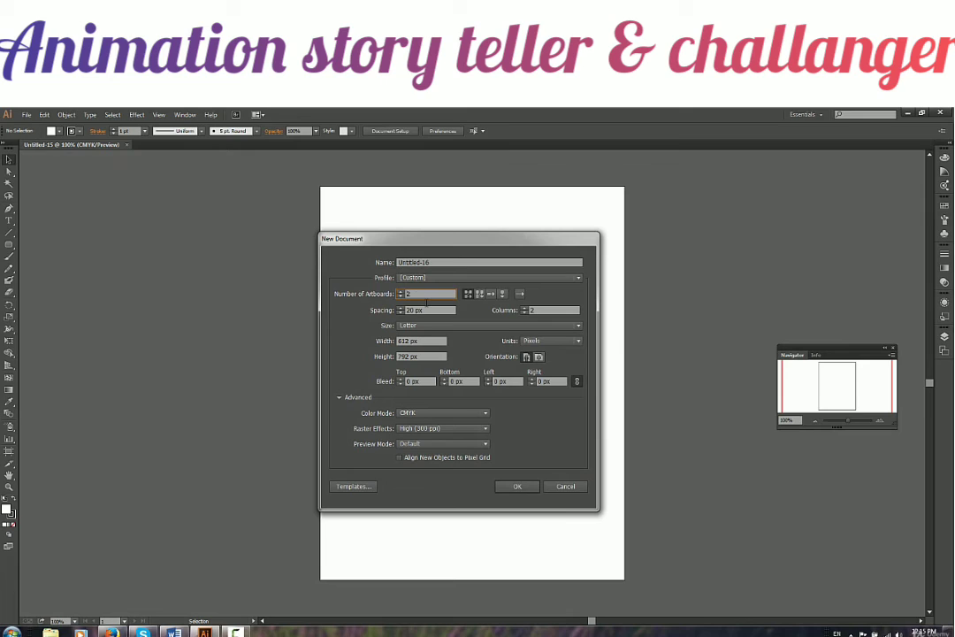
pyautogui.click(518, 486)
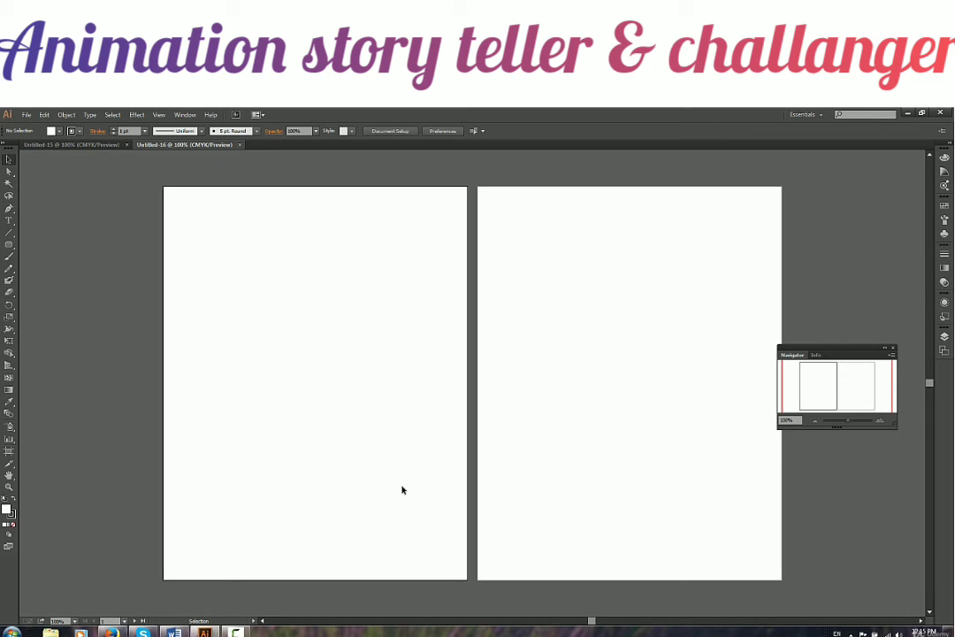
# Create another new Letter document with 6 artboards
pyautogui.click(26, 114)
pyautogui.click(40, 126)
pyautogui.doubleClick(420, 293)
pyautogui.write('6')
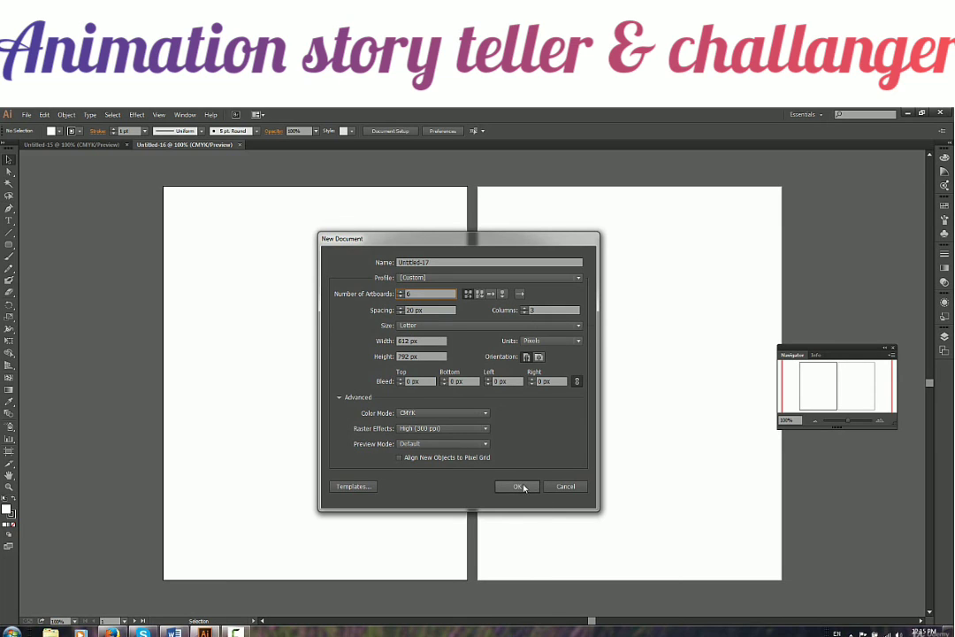
pyautogui.click(517, 486)
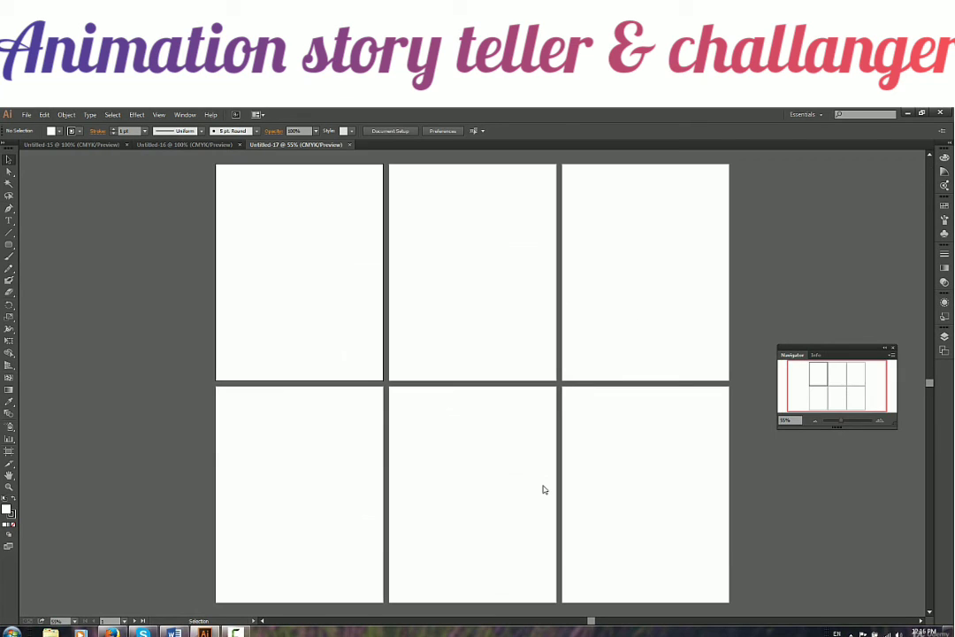
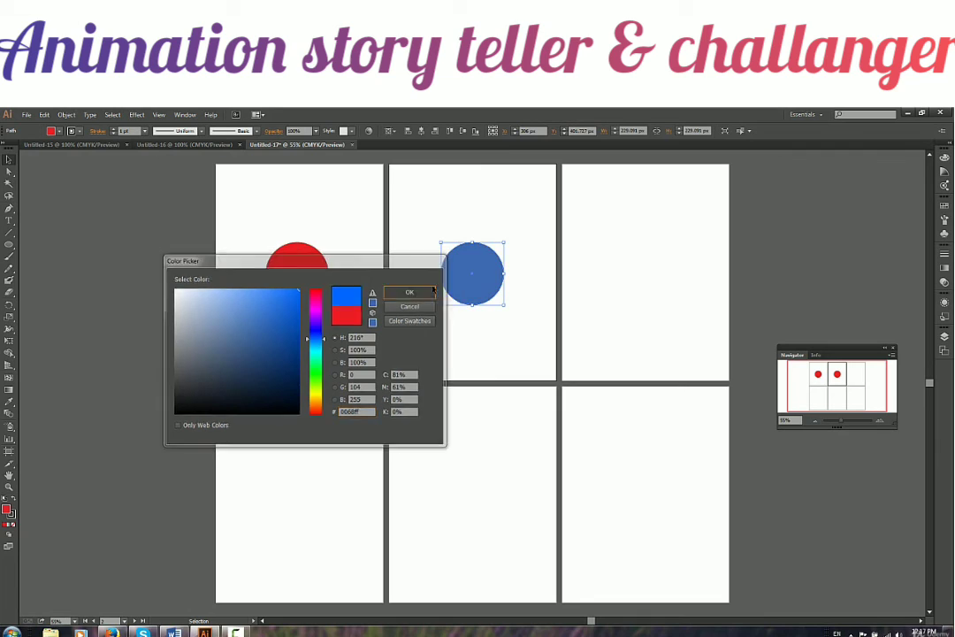
# Close the six-artboard document without saving its changes, and close the two-artboard document as well
pyautogui.click(648, 277)
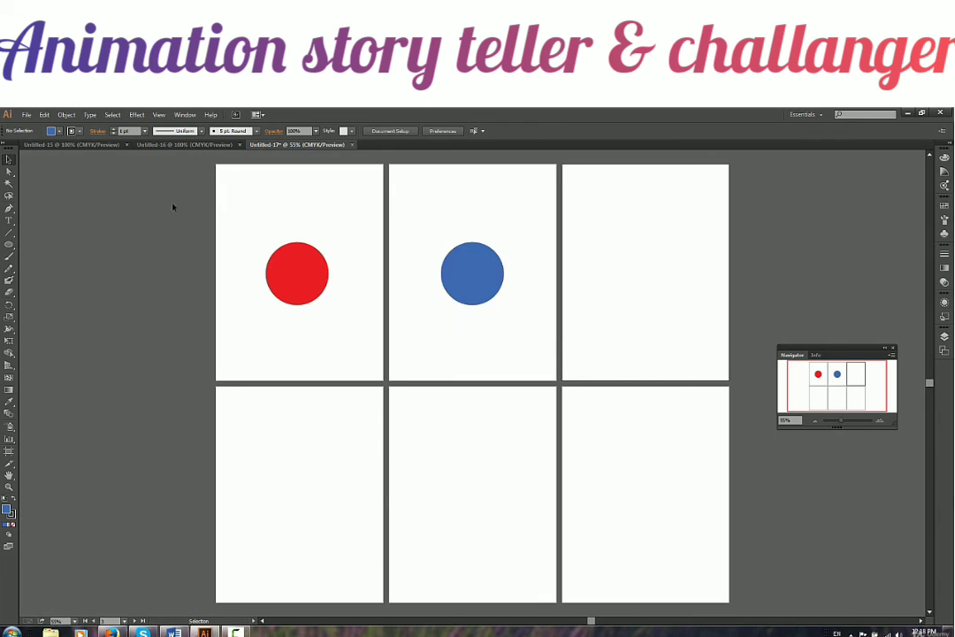
pyautogui.click(26, 114)
pyautogui.click(165, 561)
pyautogui.click(351, 144)
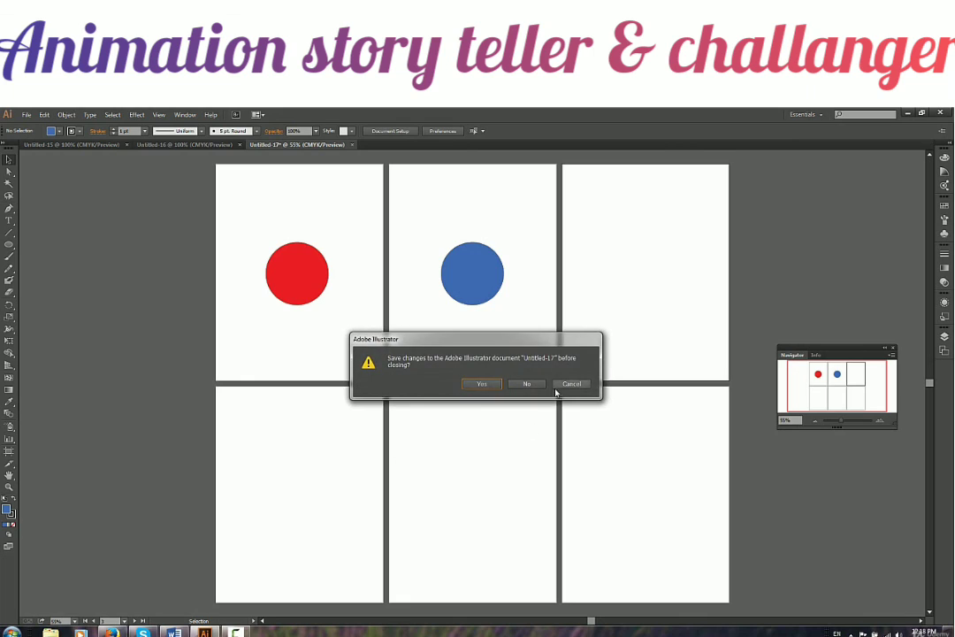
pyautogui.click(524, 382)
pyautogui.click(239, 145)
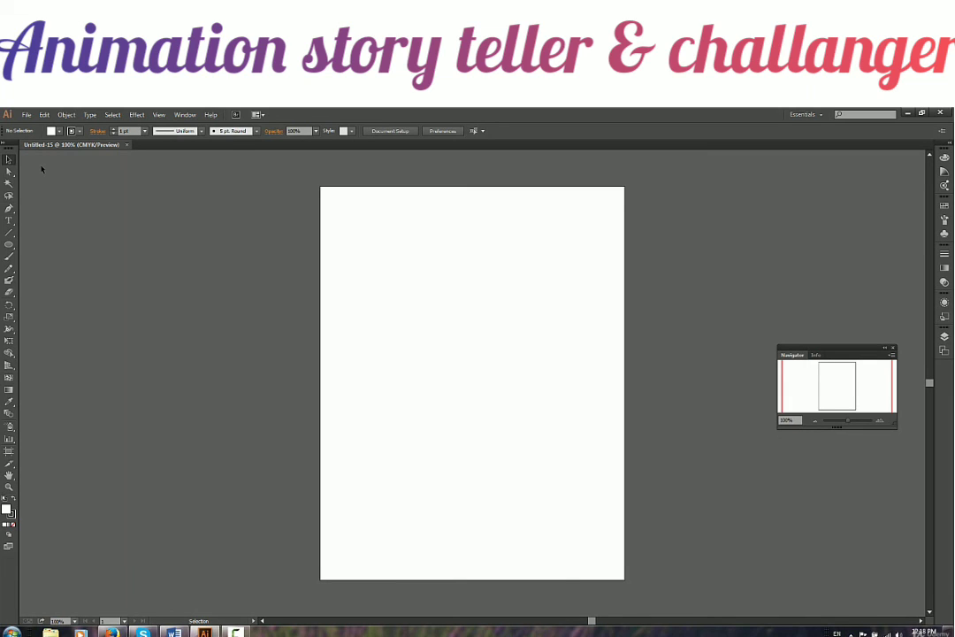
# Save the new document to the Desktop as day1 in Adobe Illustrator (*.AI) format
pyautogui.hotkey('ctrl', 's')
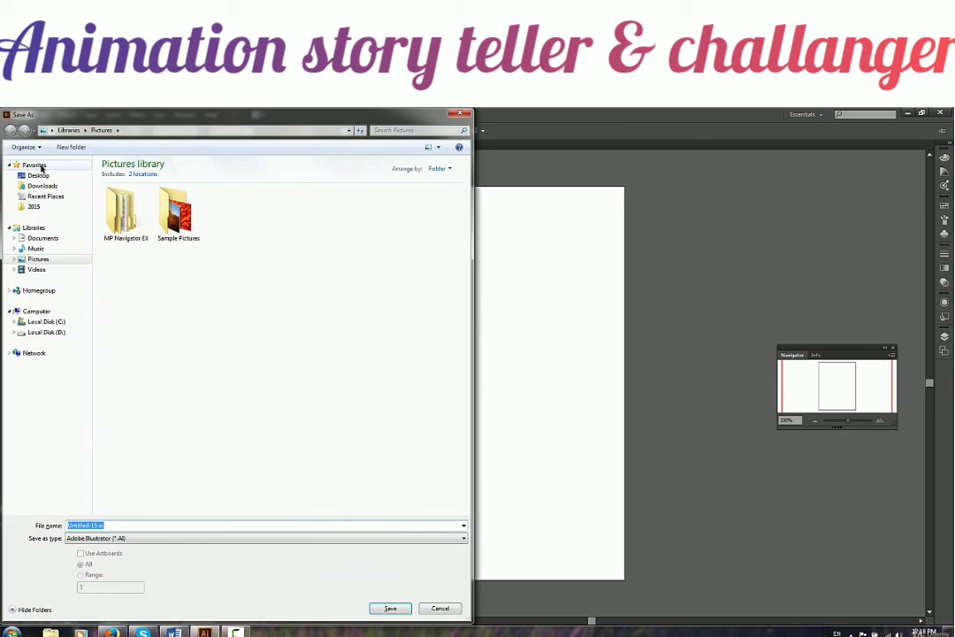
pyautogui.click(461, 114)
pyautogui.click(26, 115)
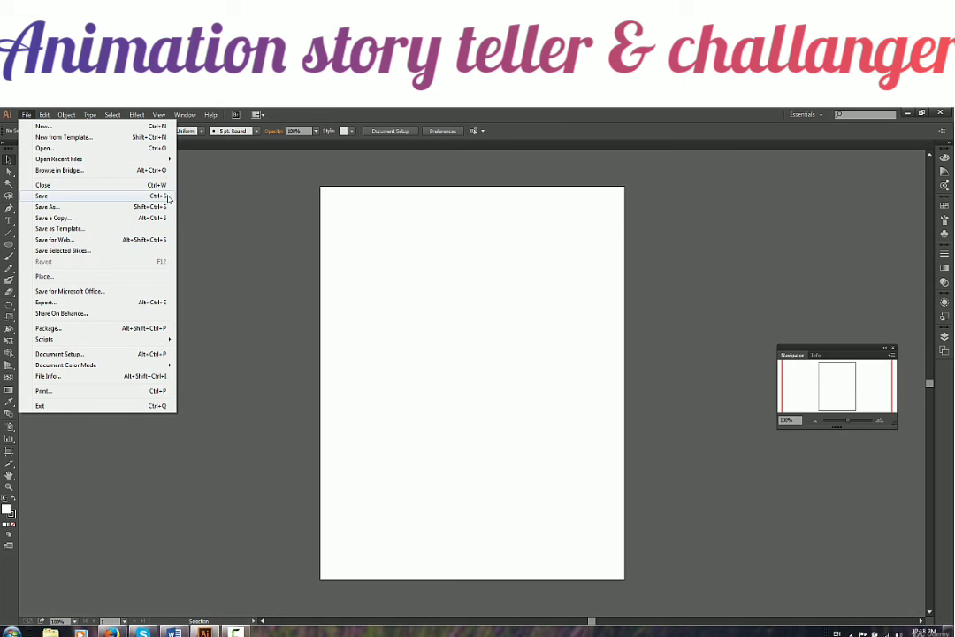
pyautogui.click(99, 197)
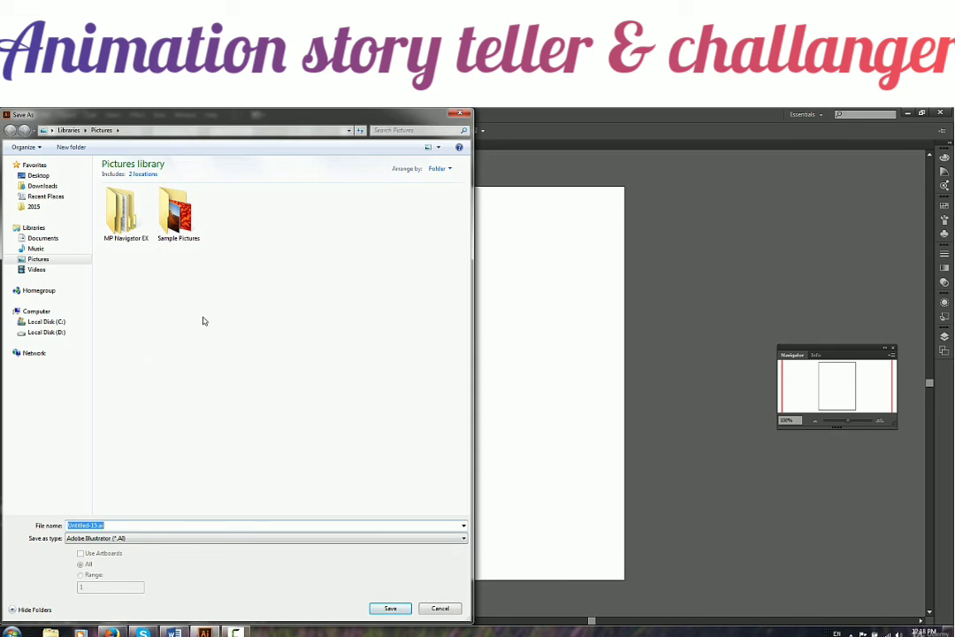
pyautogui.click(39, 175)
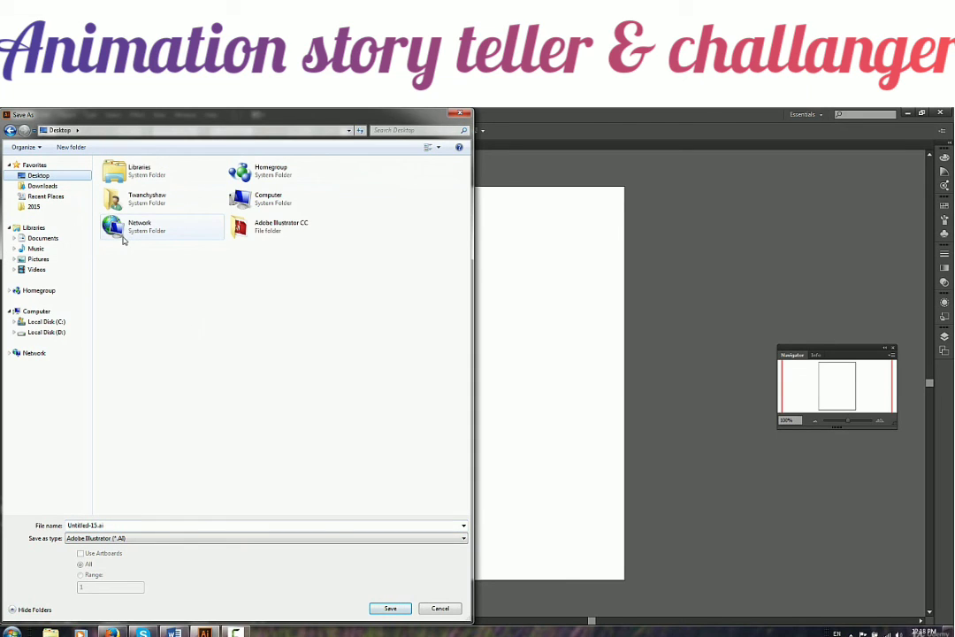
pyautogui.click(123, 525)
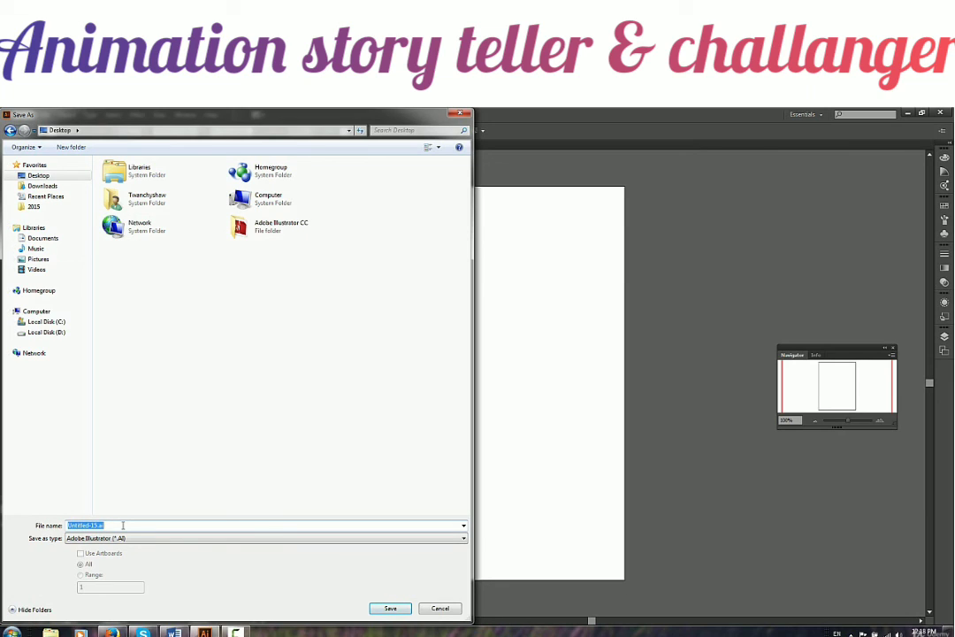
pyautogui.write('day1')
pyautogui.press('Tab')
pyautogui.click(391, 609)
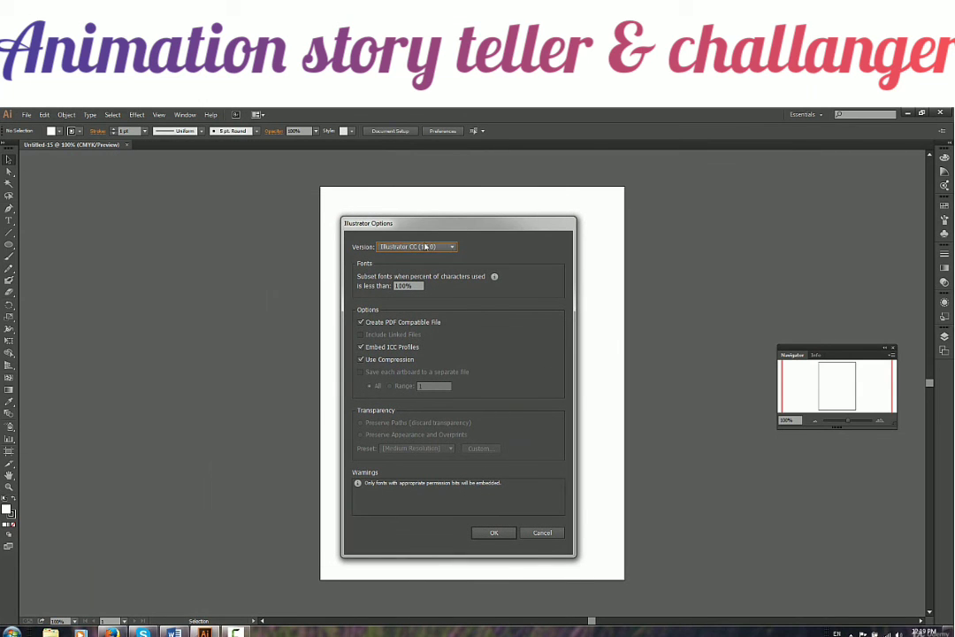
# Set the file version in the Illustrator save options to the legacy Illustrator CS5 format
pyautogui.click(454, 248)
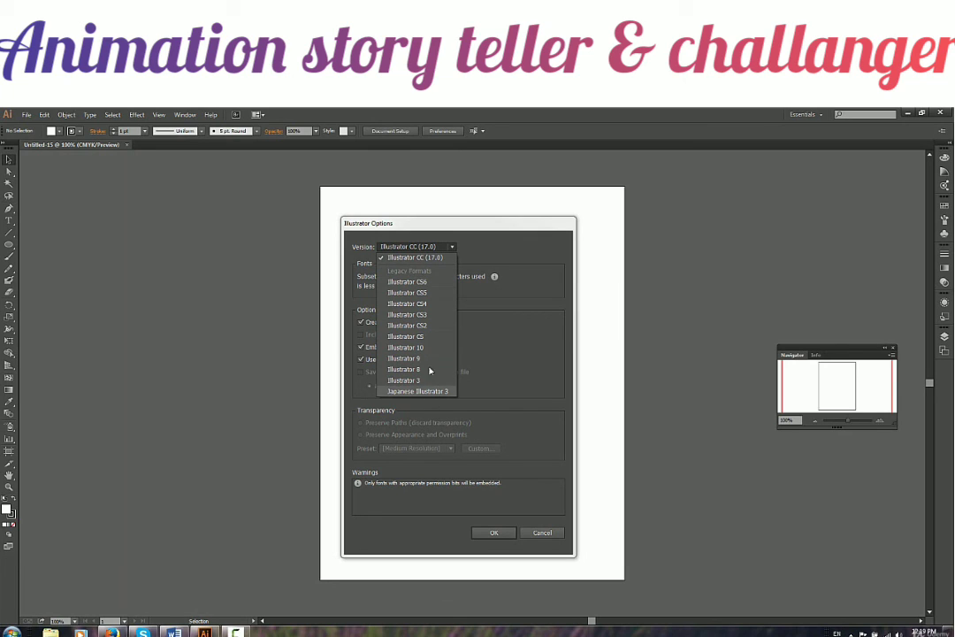
pyautogui.click(444, 292)
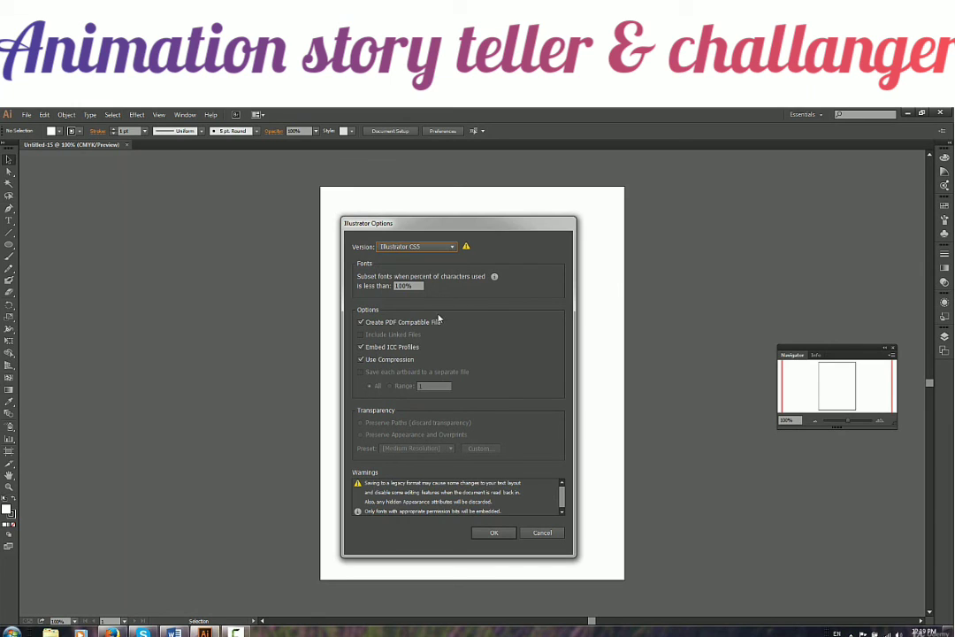
pyautogui.click(448, 248)
pyautogui.click(450, 248)
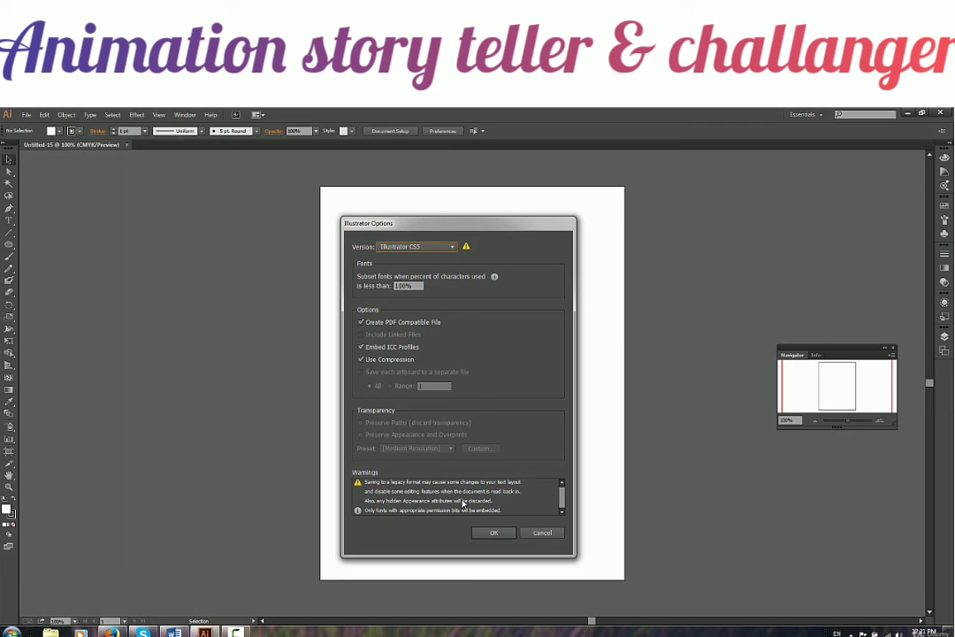
# Set the save version to Illustrator CC (17.0) and finish saving the file with the other options at their defaults
pyautogui.click(434, 247)
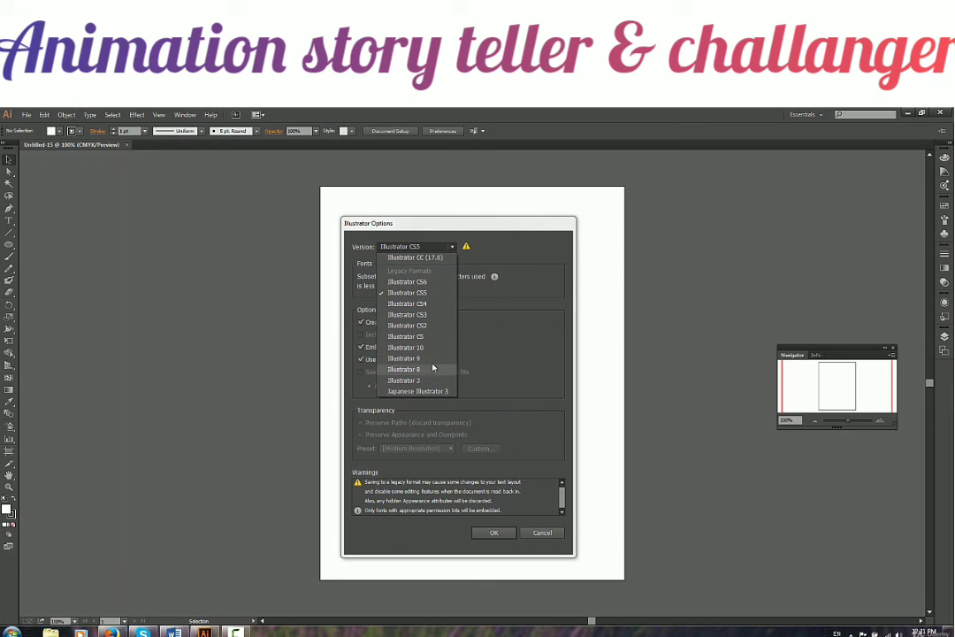
pyautogui.click(506, 256)
pyautogui.click(433, 247)
pyautogui.click(415, 258)
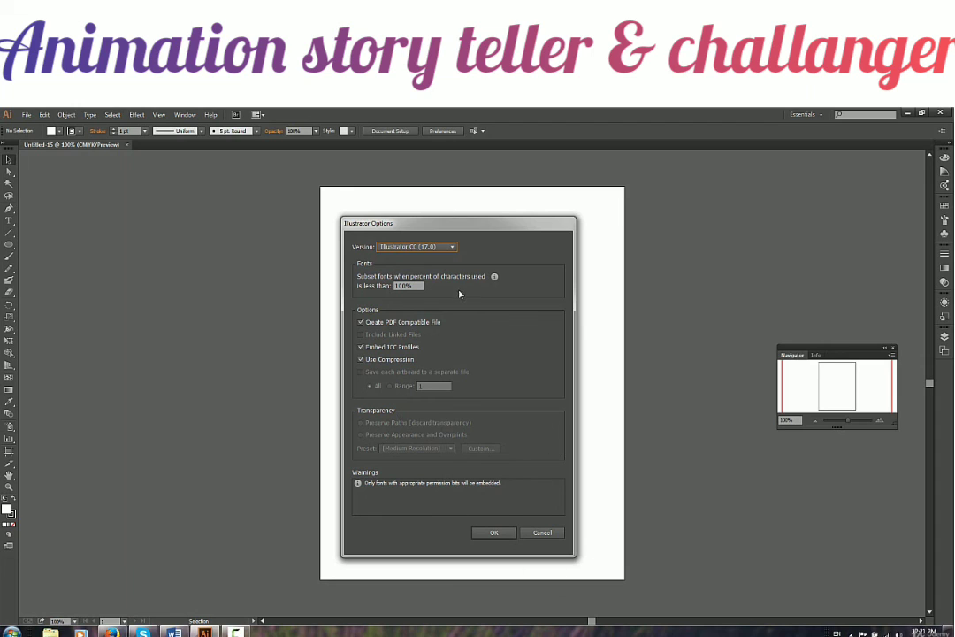
pyautogui.click(494, 532)
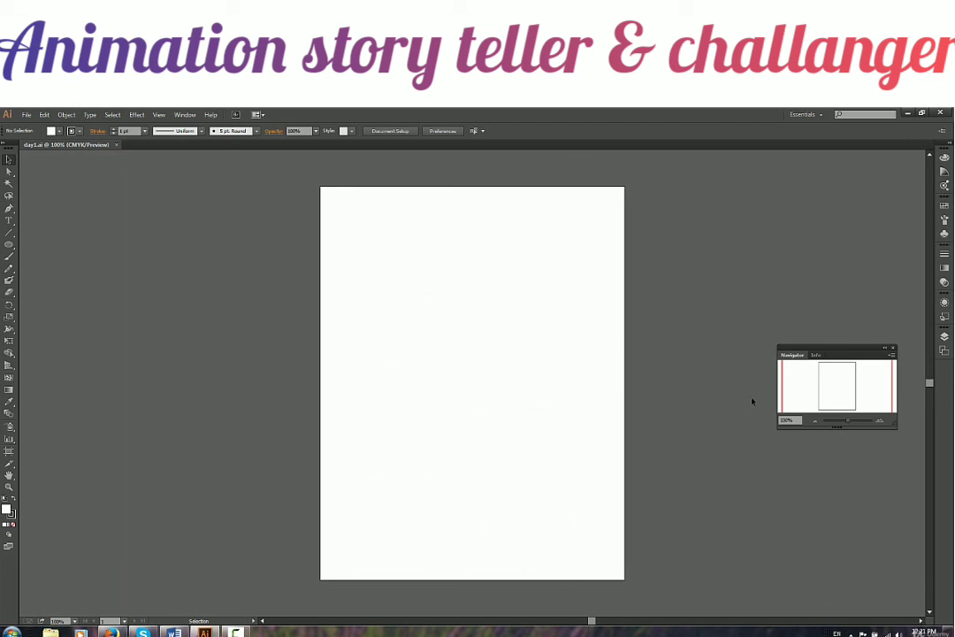
# Close the saved day1.ai document and look at the desktop
pyautogui.click(116, 145)
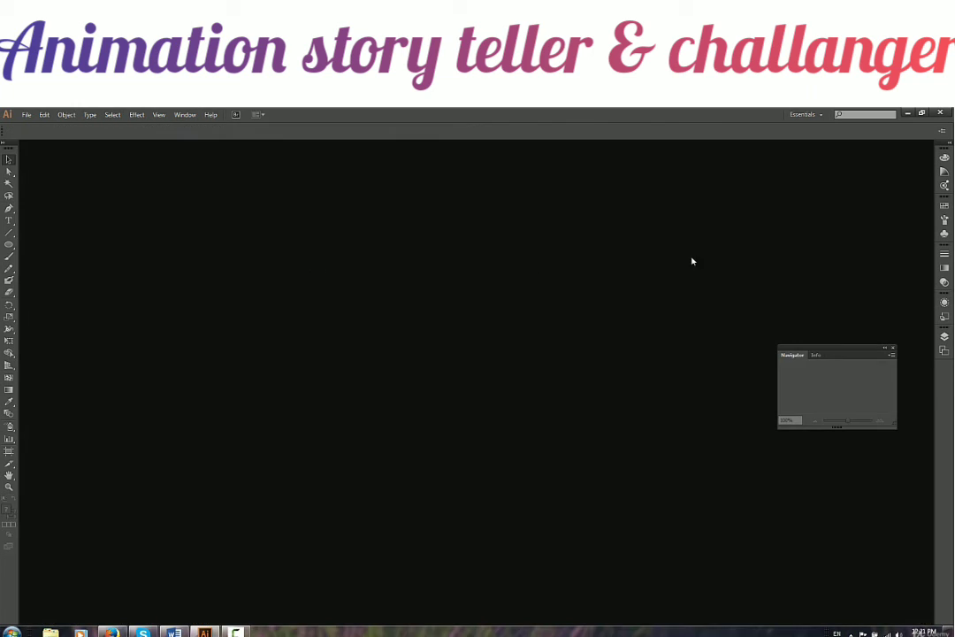
pyautogui.hotkey('ctrl', 'q')
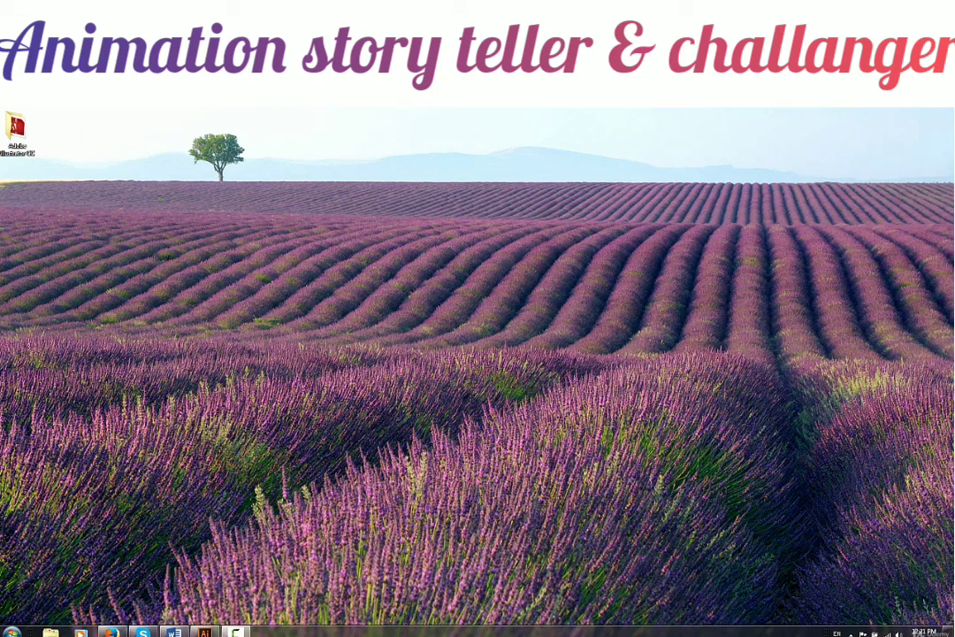
pyautogui.moveTo(78, 251); pyautogui.dragTo(57, 134)
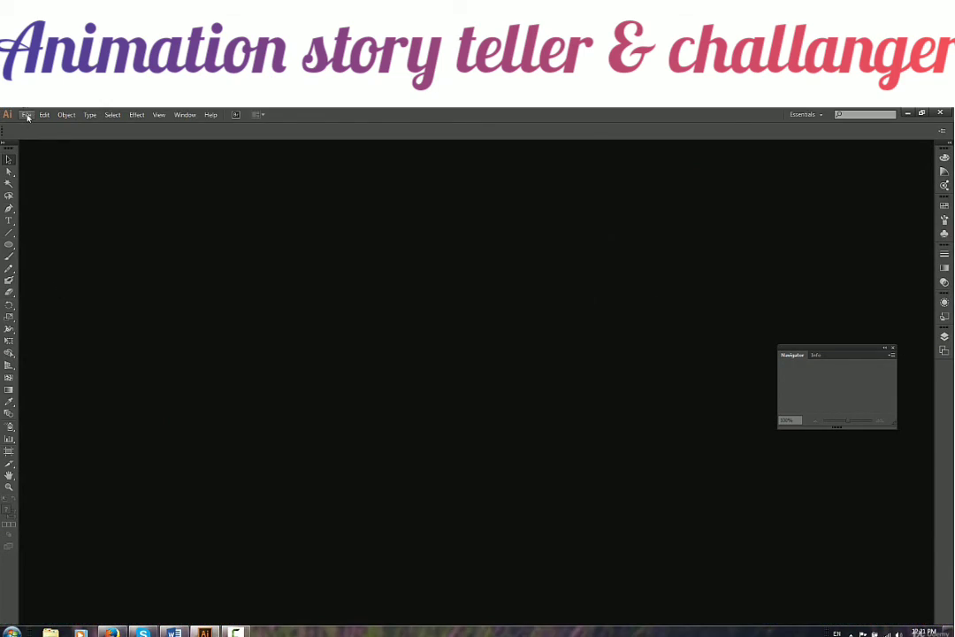
# Open the saved day1.ai file from the Desktop
pyautogui.click(26, 114)
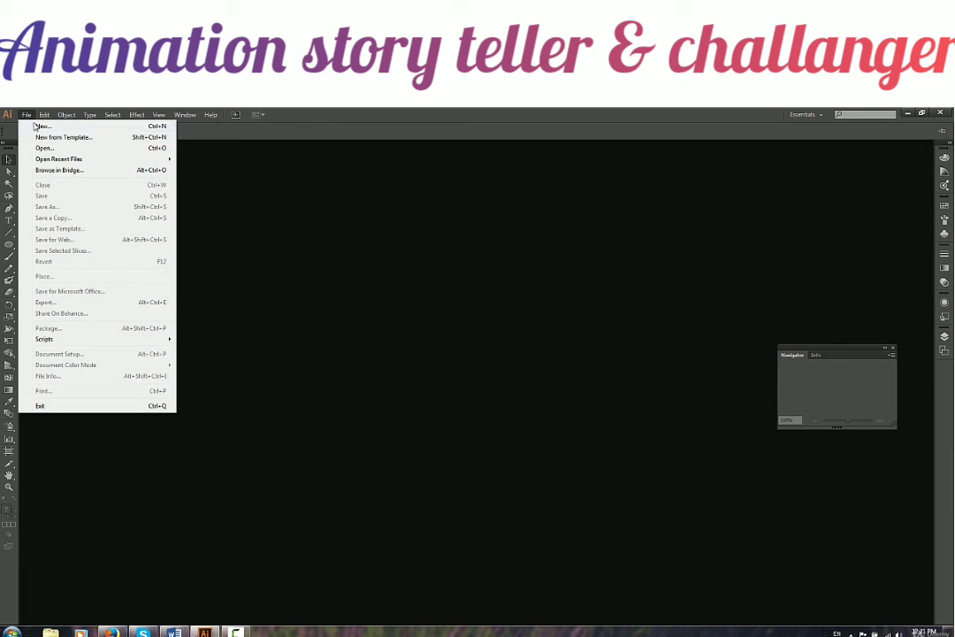
pyautogui.click(85, 147)
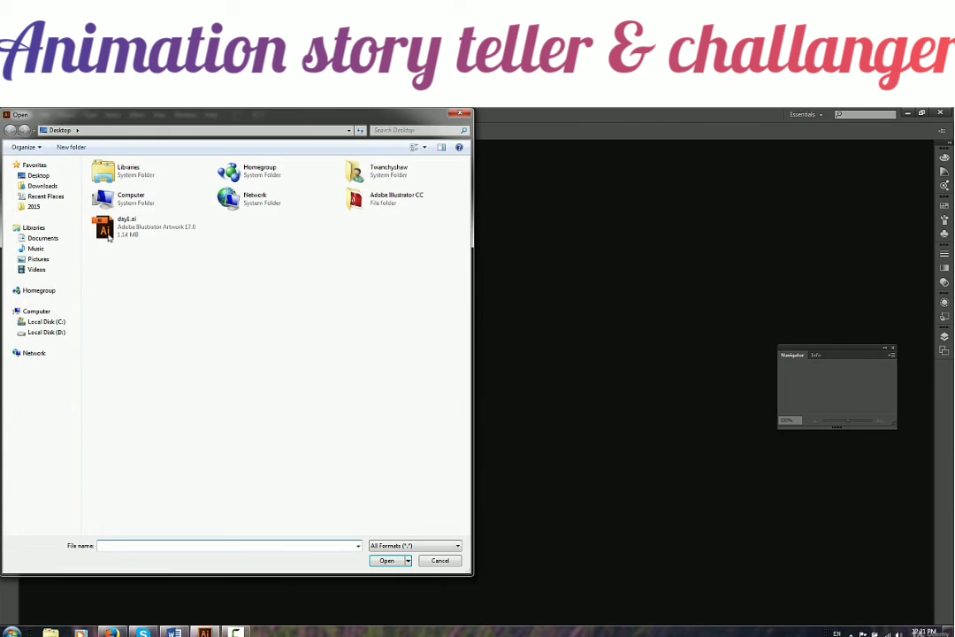
pyautogui.click(110, 231)
pyautogui.click(385, 555)
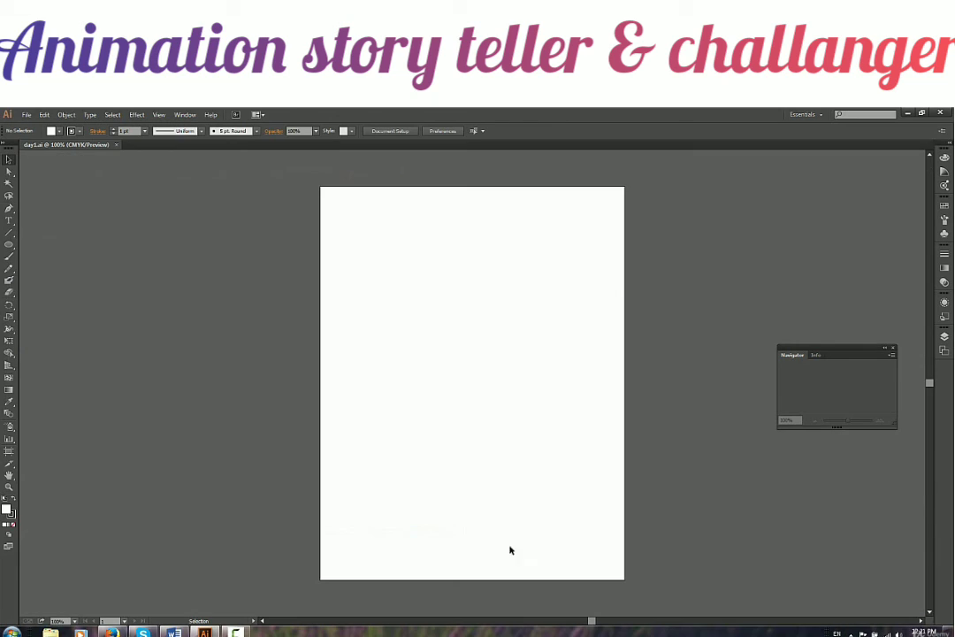